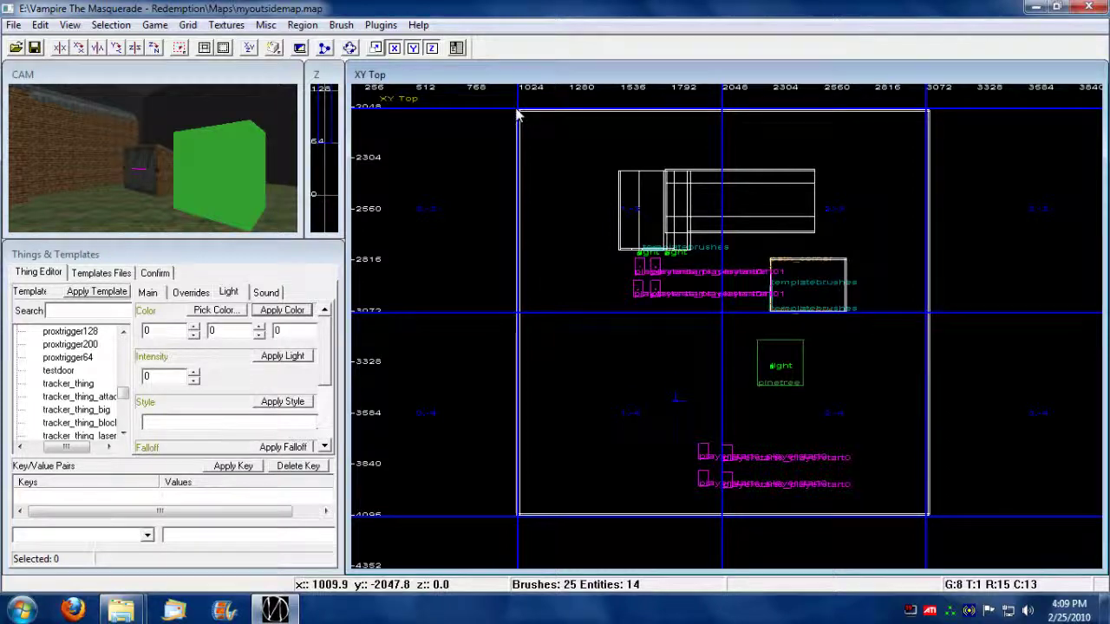
Draw a brush about 2080 by 2048 units over the whole map footprint and lower its base to the floor in the front view
mouse_move(518, 116)
mouse_down()
mouse_move(602, 203)
mouse_move(805, 482)
mouse_move(933, 522)
mouse_up()
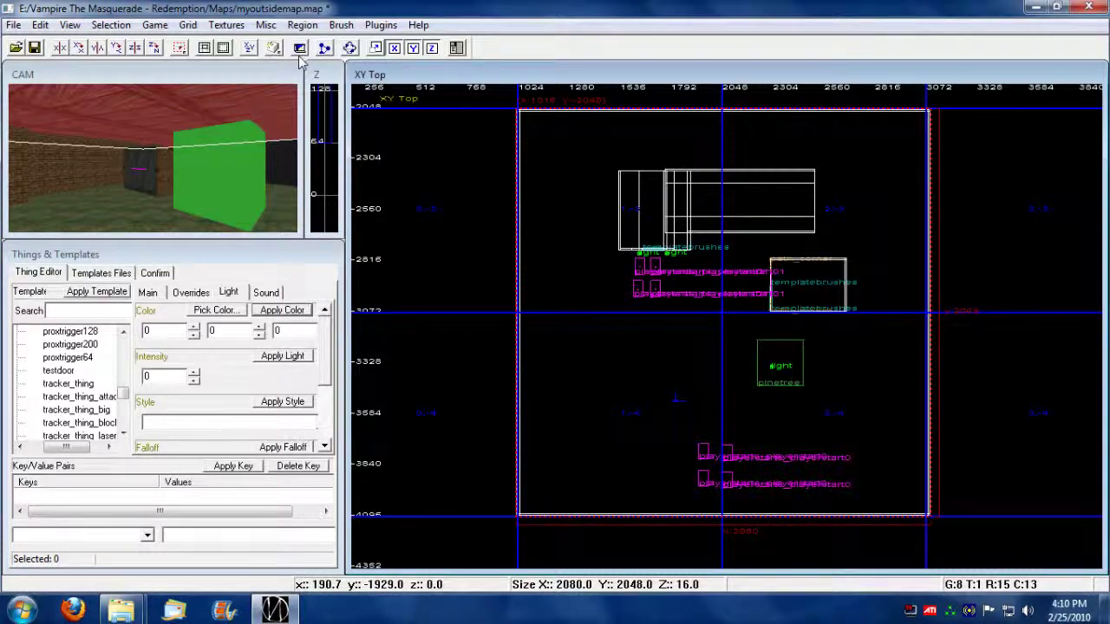
click(250, 50)
right_drag(852, 391, 723, 397)
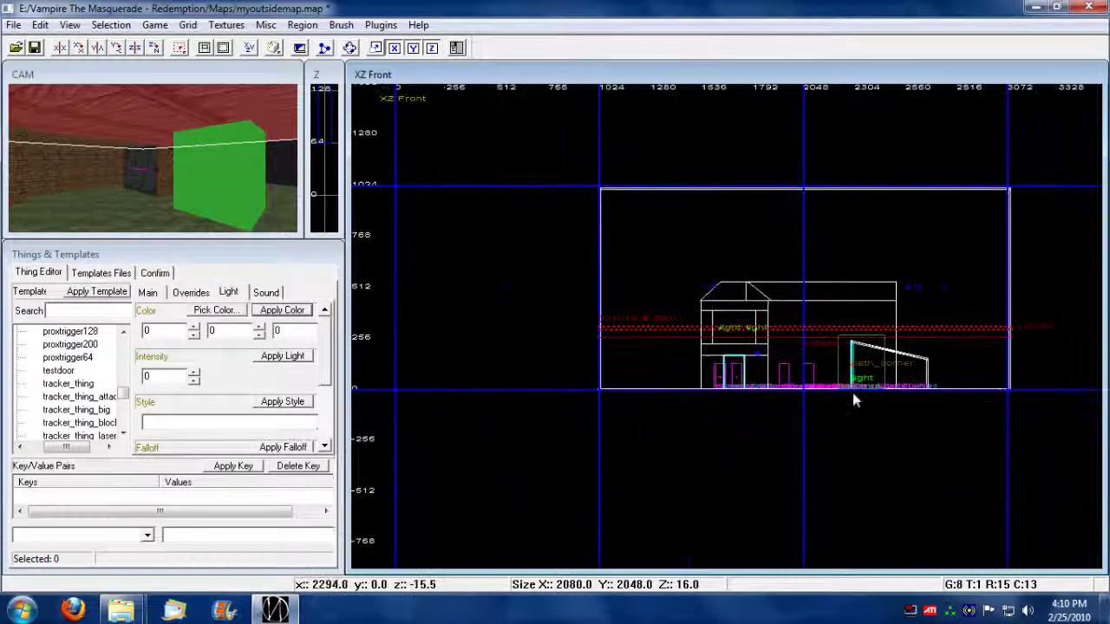
scroll(847, 394, up, 3)
middle_drag(823, 386, 819, 501)
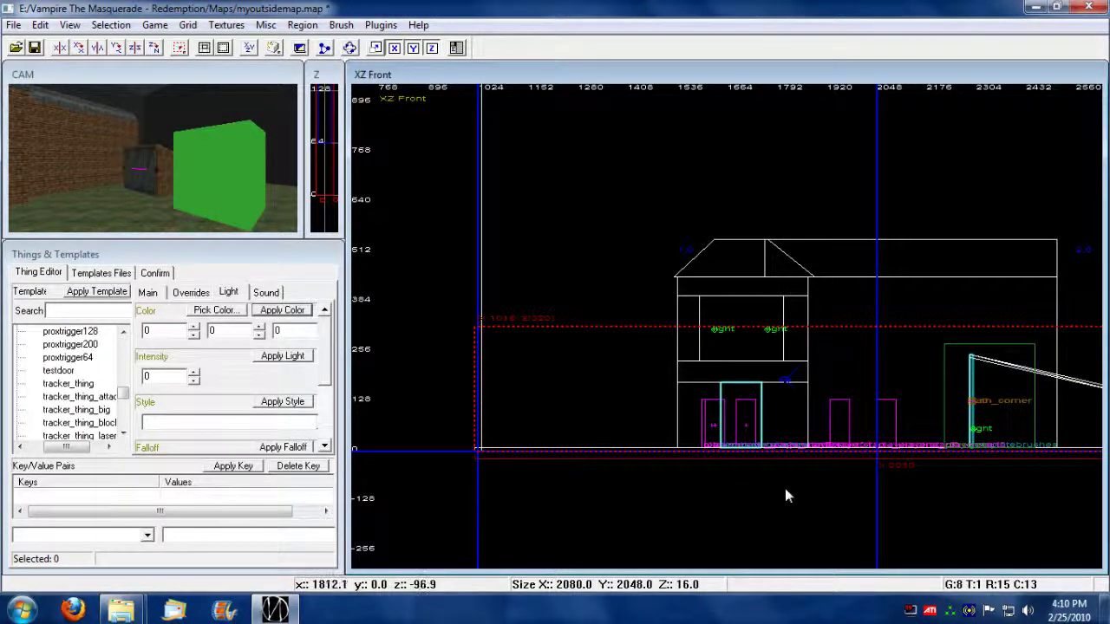
Align the brush's bottom edge with the underside of the floor at z 0
drag(785, 488, 785, 485)
right_drag(692, 488, 693, 404)
scroll(694, 477, up, 1)
scroll(693, 475, up, 3)
right_drag(690, 462, 627, 453)
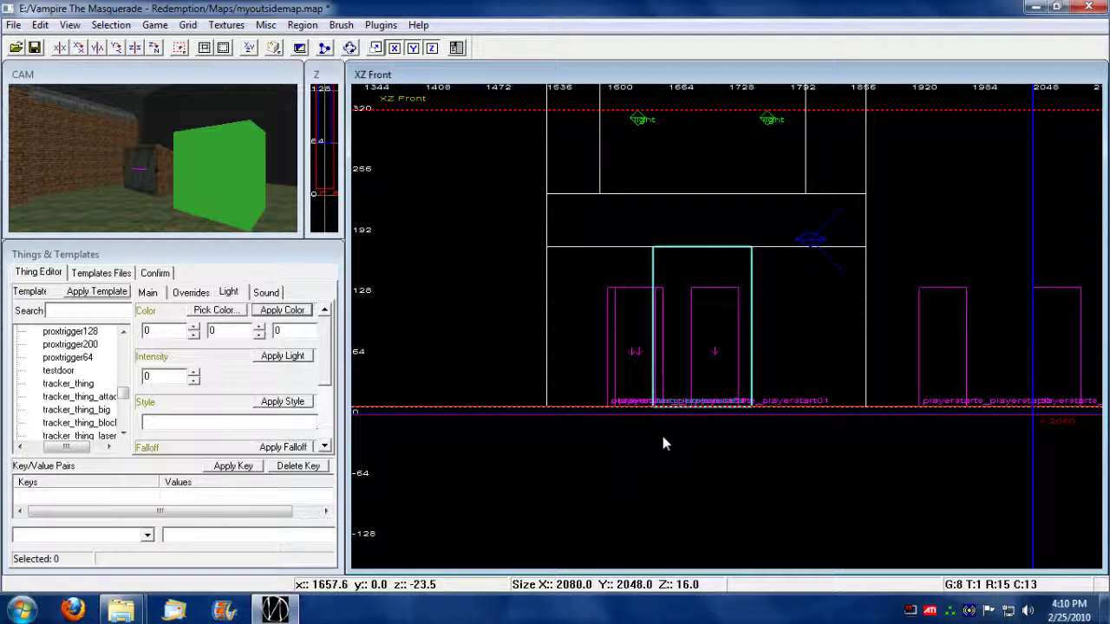
right_drag(663, 436, 593, 424)
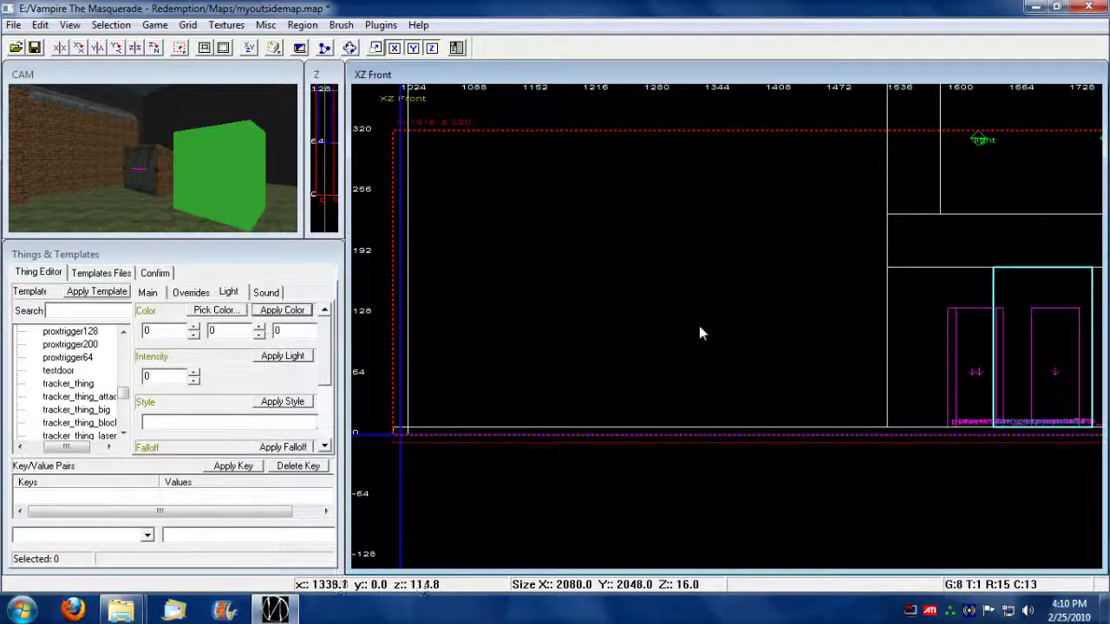
Raise the brush's top edge to the map's ceiling at z 1016
scroll(699, 329, down, 4)
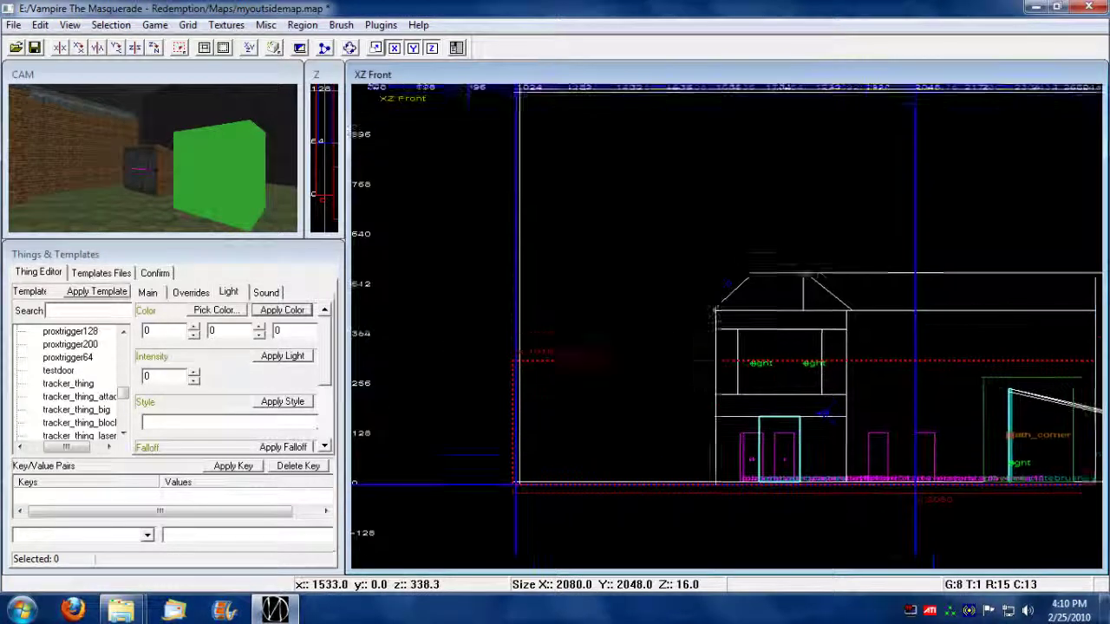
right_drag(781, 251, 681, 364)
drag(731, 428, 733, 164)
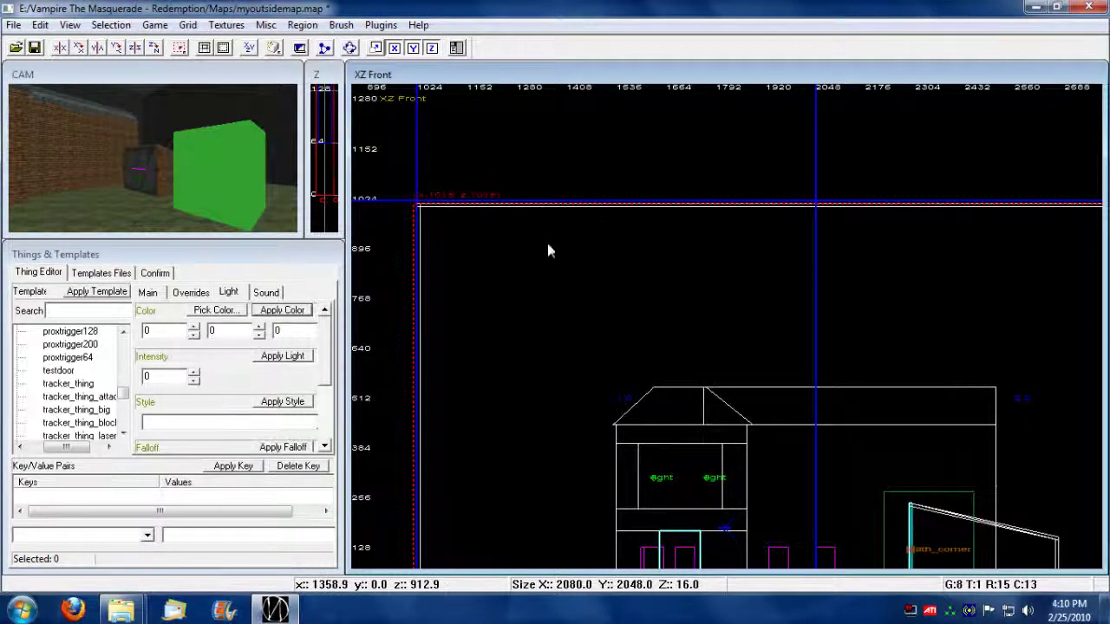
right_drag(547, 246, 617, 292)
scroll(542, 277, down, 1)
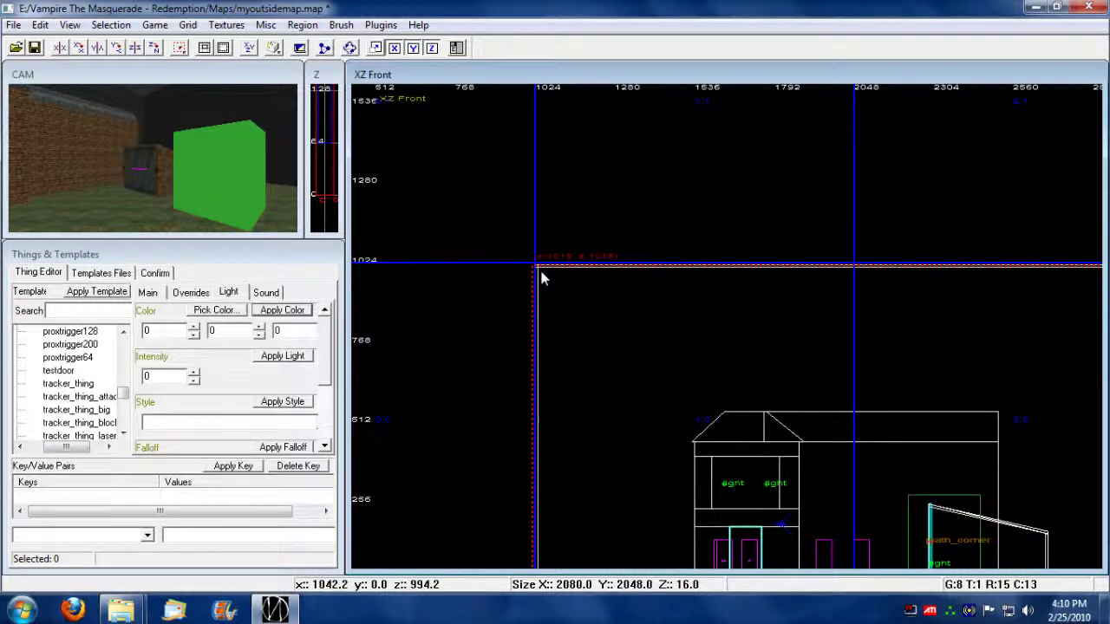
Align the brush's upper-left corner in the front view with the map's corner at x 1024, z 1016
scroll(592, 293, up, 4)
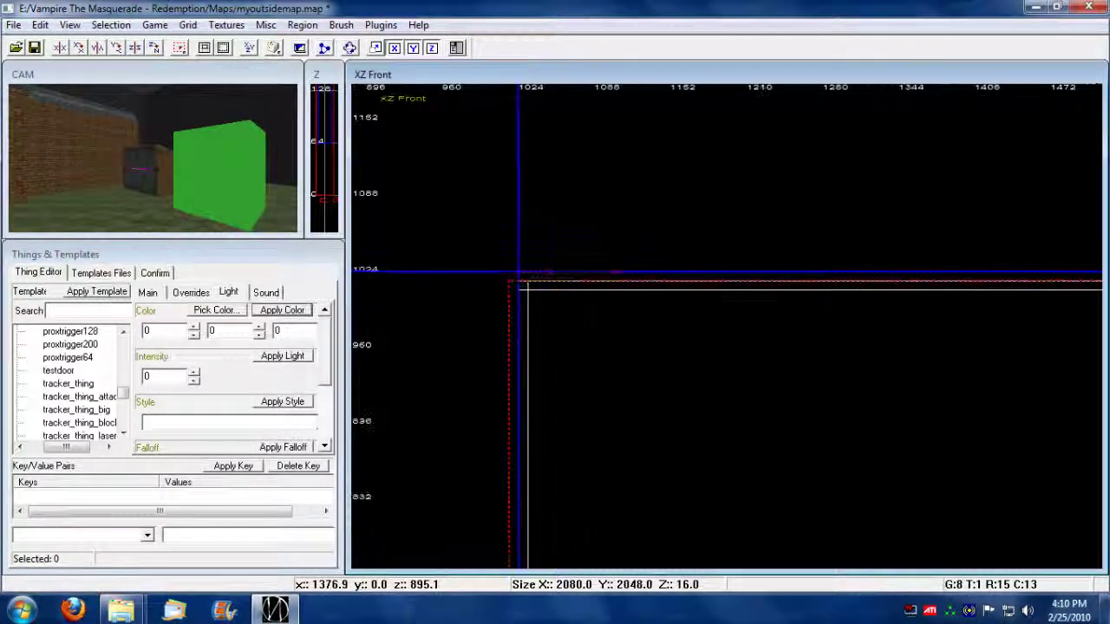
mouse_move(649, 240)
mouse_down()
mouse_move(651, 216)
mouse_move(651, 242)
mouse_move(650, 230)
mouse_up()
drag(472, 388, 481, 388)
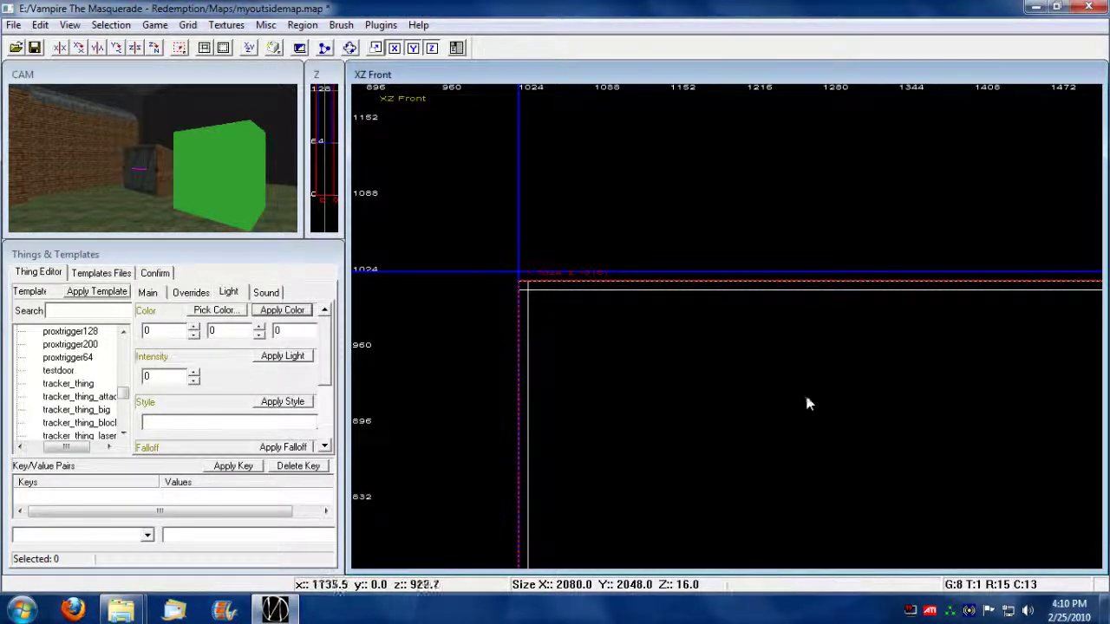
Examine the brush's fit against the far wall and floor in the front view, and in the side and top views
mouse_move(878, 396)
right_down()
mouse_move(837, 387)
mouse_move(876, 389)
right_up()
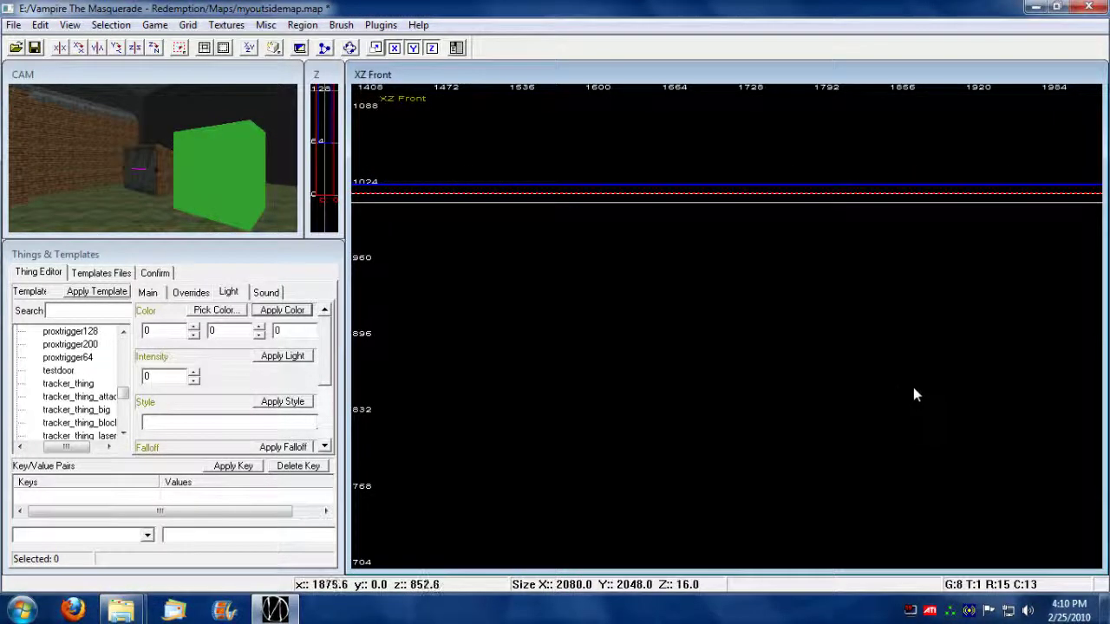
scroll(940, 378, down, 4)
mouse_move(966, 406)
right_down()
mouse_move(900, 305)
mouse_move(487, 372)
right_up()
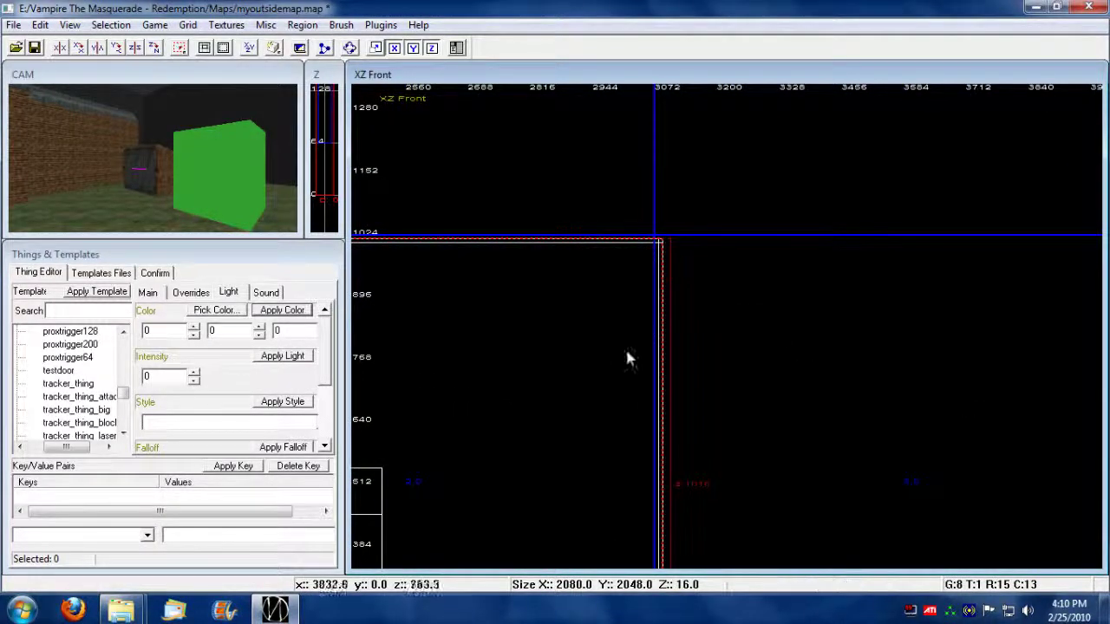
right_drag(624, 346, 722, 231)
right_drag(678, 295, 1033, 44)
right_drag(639, 303, 832, 361)
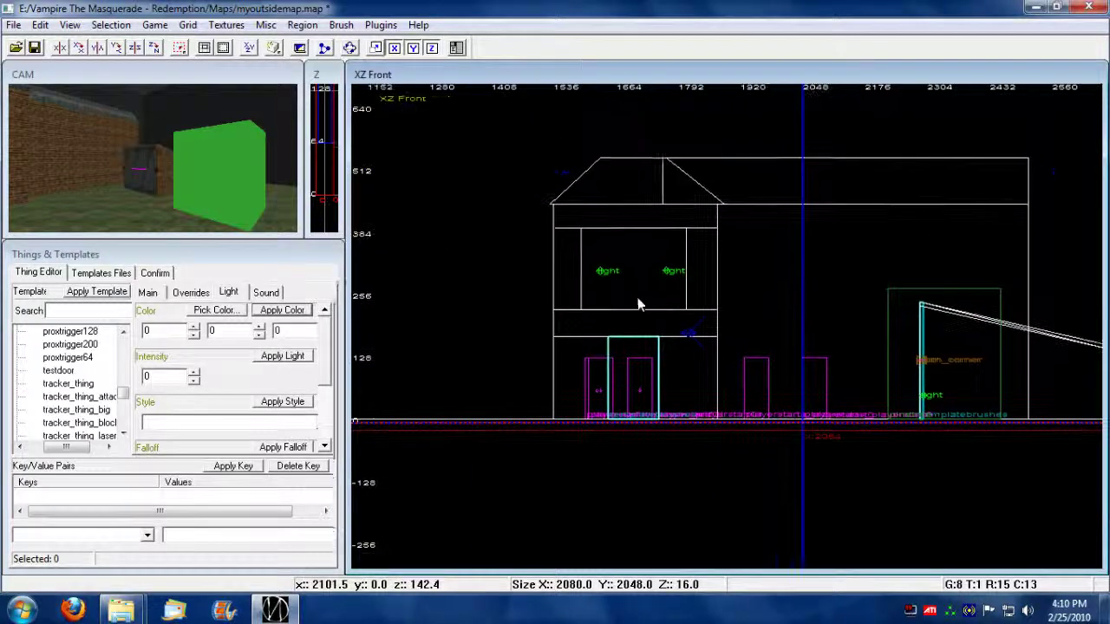
click(249, 48)
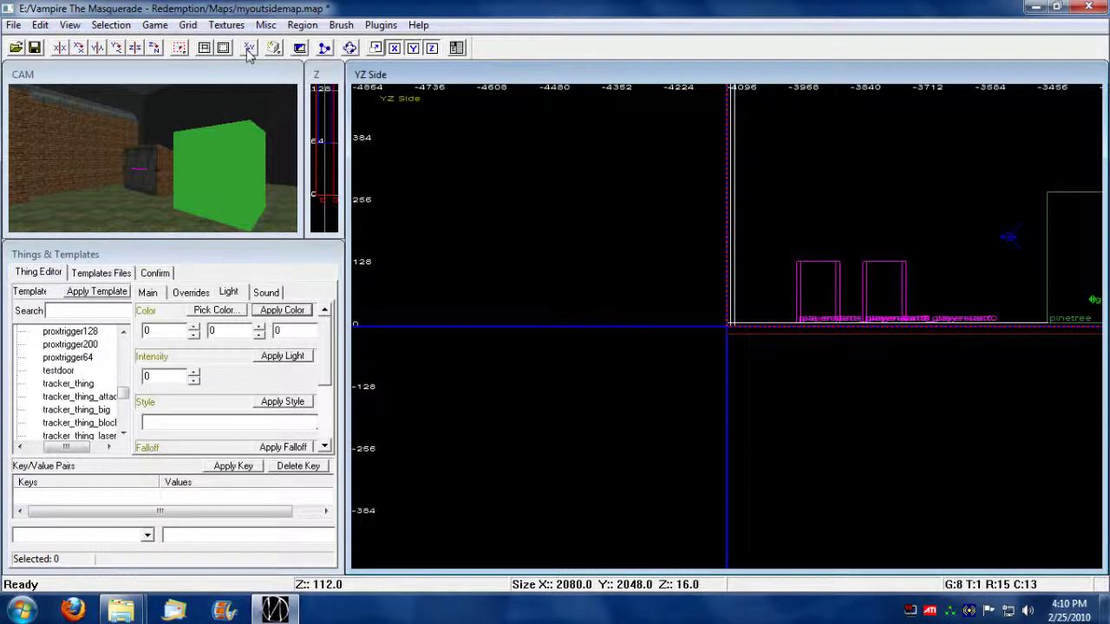
right_drag(964, 169, 650, 412)
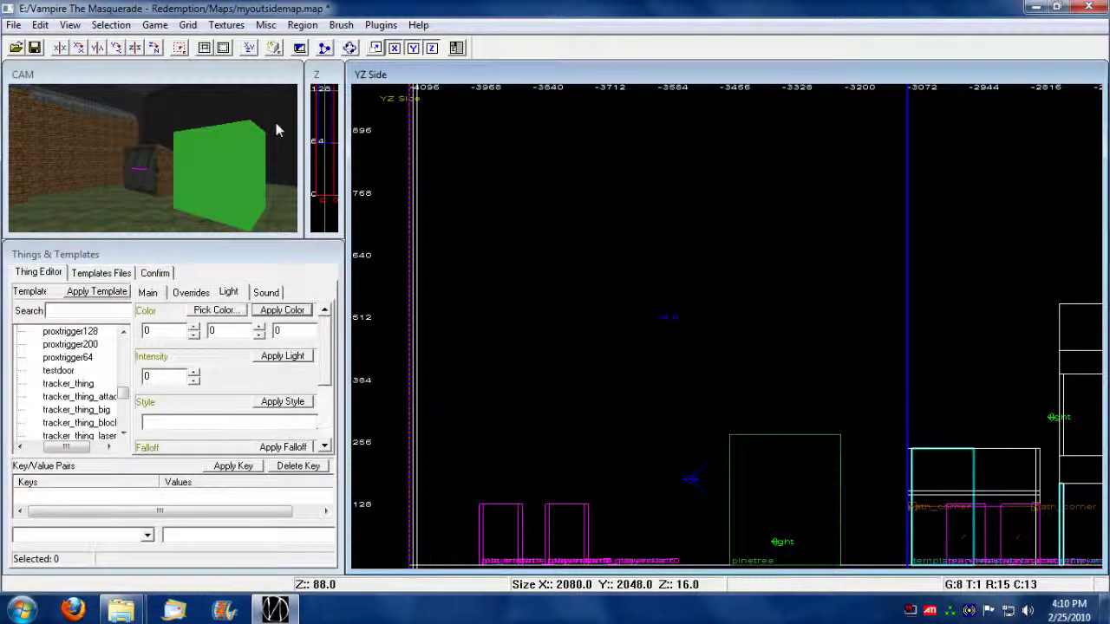
click(249, 48)
right_drag(969, 206, 498, 623)
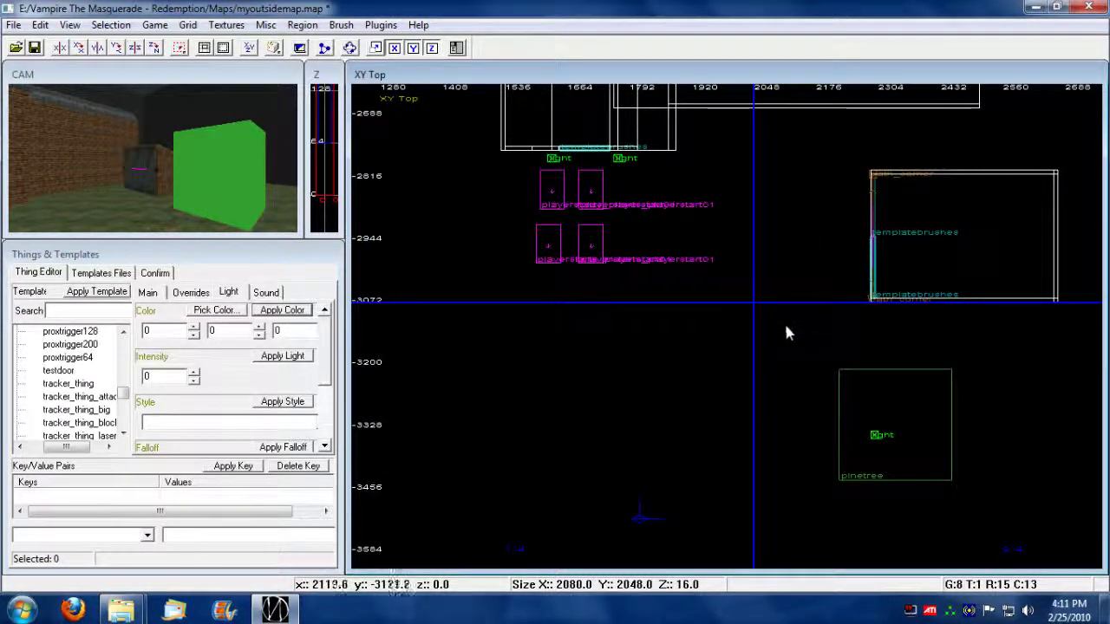
scroll(786, 327, down, 3)
mouse_move(770, 261)
right_down()
mouse_move(770, 284)
mouse_move(773, 261)
right_up()
scroll(770, 280, down, 1)
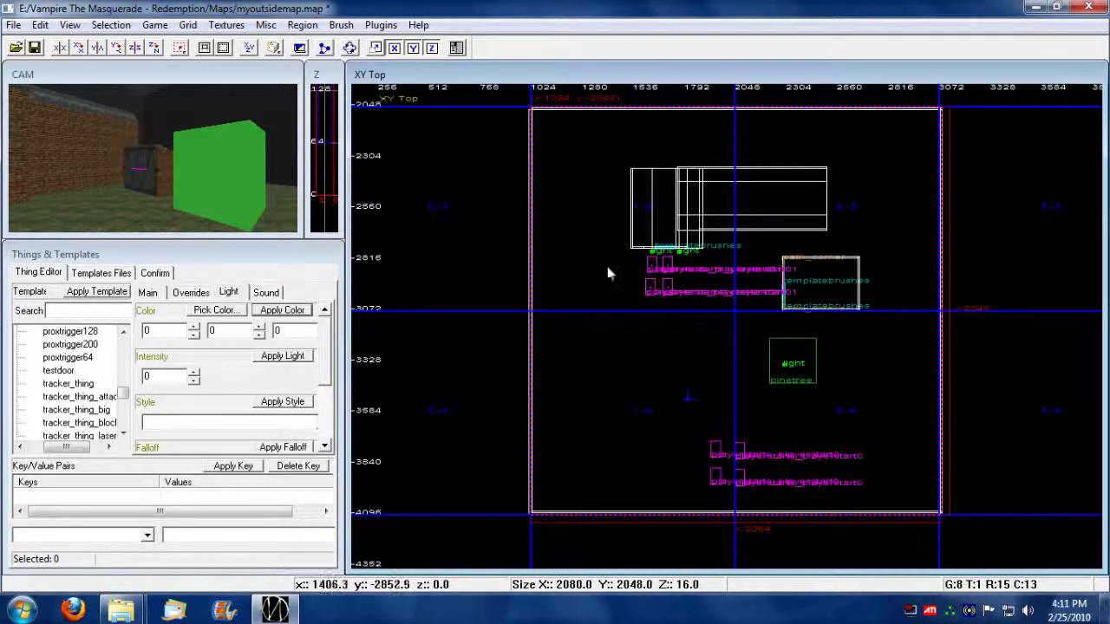
Turn the brush into a sector entity and shorten it to the map's southern part, about 888 units in Y
right_click(586, 248)
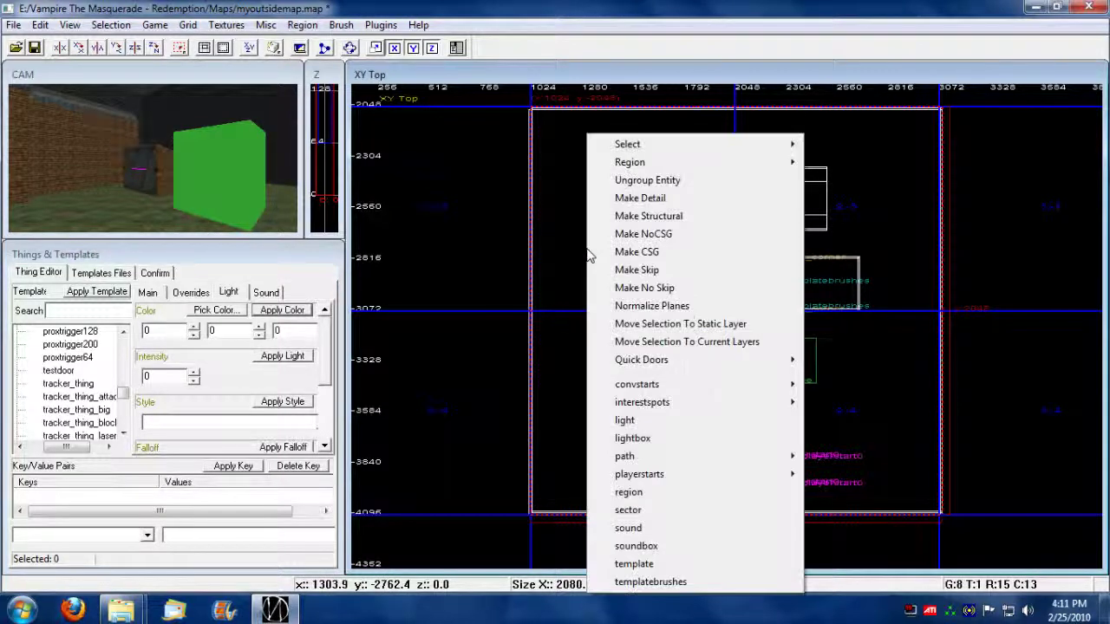
click(664, 512)
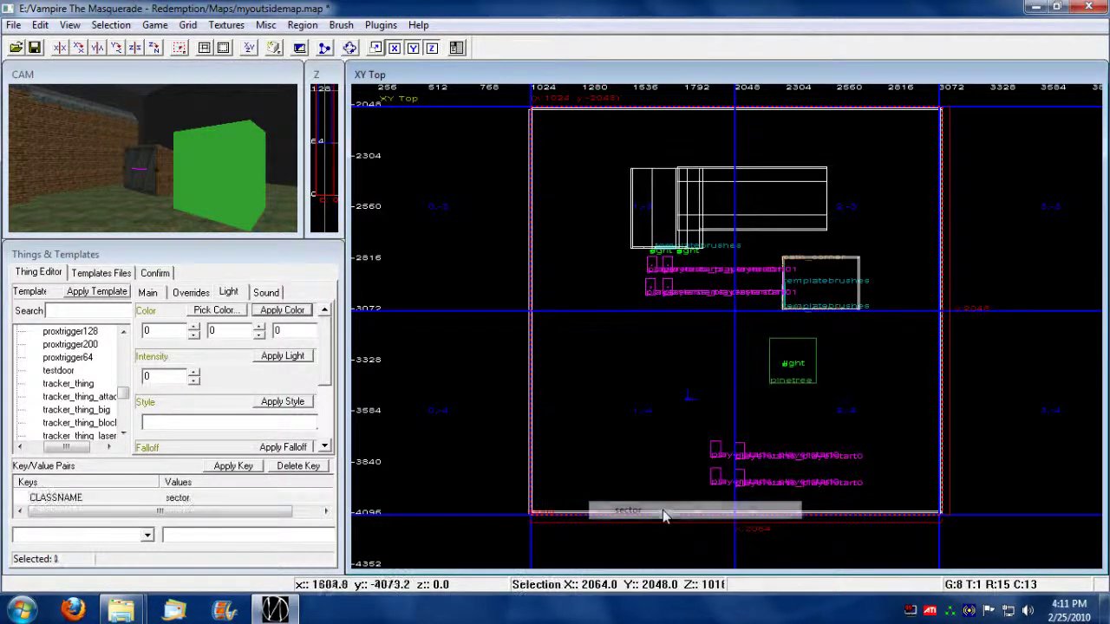
mouse_move(607, 428)
right_down()
mouse_move(590, 475)
mouse_move(593, 515)
mouse_move(593, 432)
right_up()
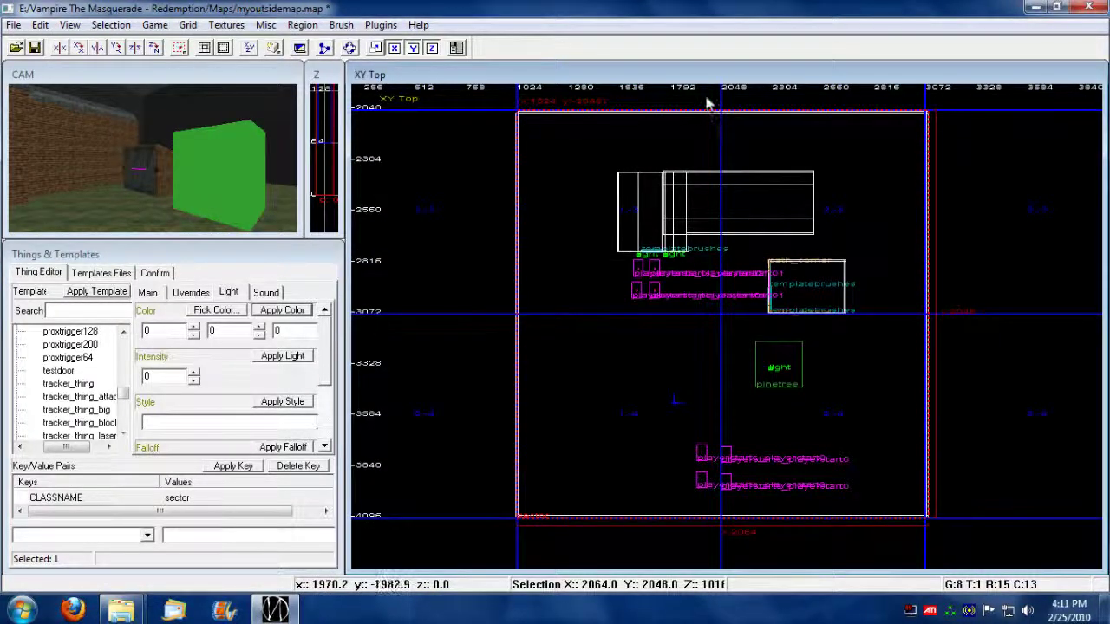
mouse_move(706, 104)
mouse_down()
mouse_move(708, 370)
mouse_move(711, 335)
mouse_up()
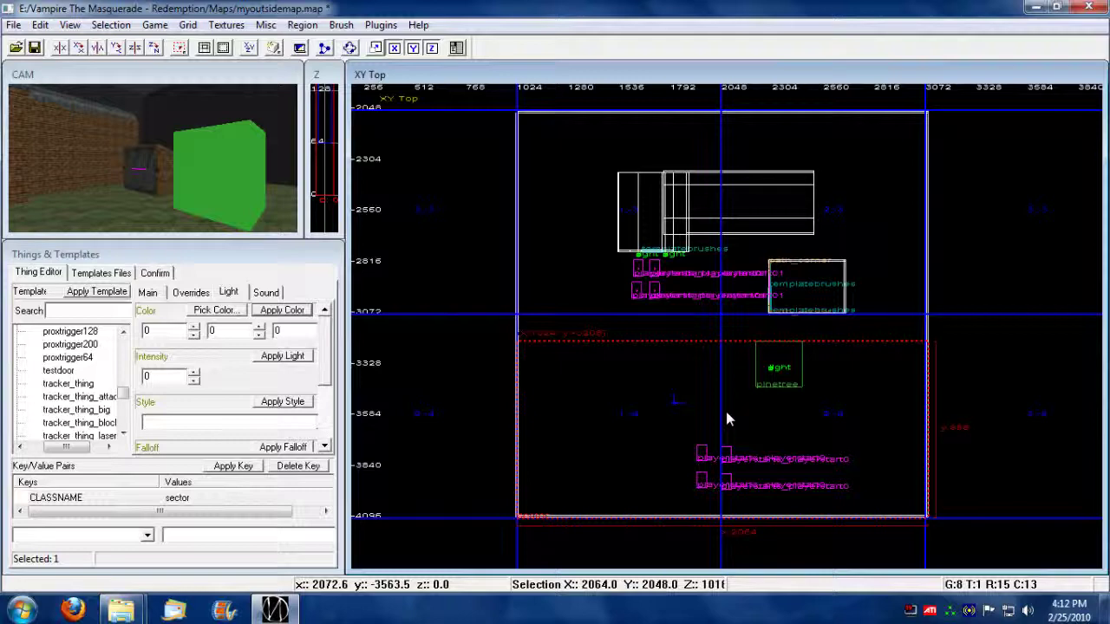
Place a copy of the sector directly north of the original so that their shared edges meet
mouse_move(728, 420)
mouse_down()
mouse_move(736, 222)
mouse_move(725, 239)
mouse_up()
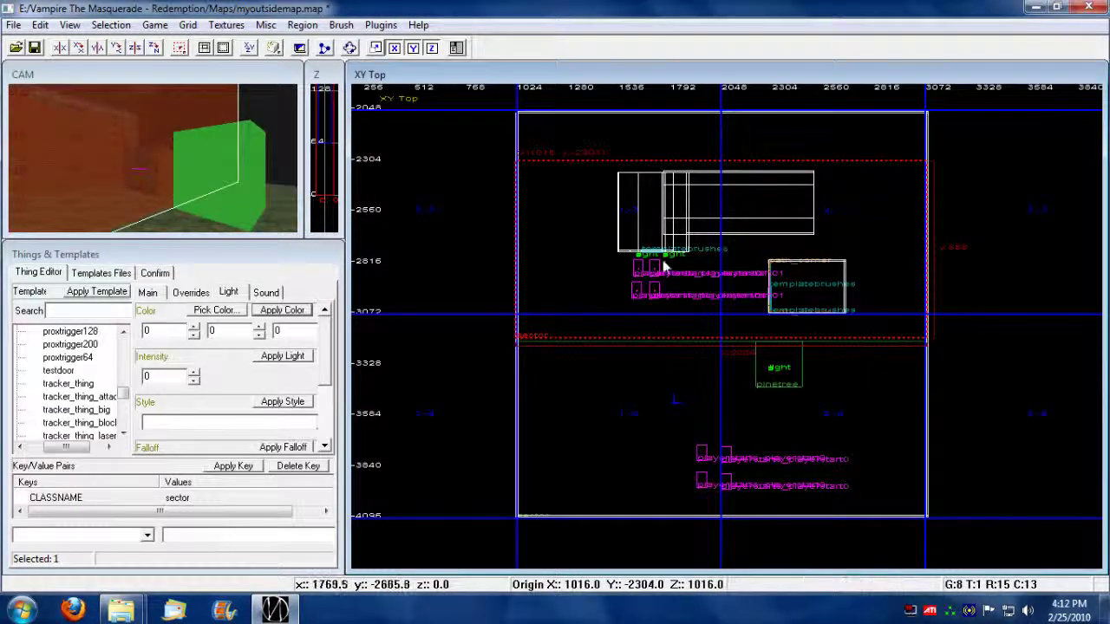
right_drag(664, 264, 719, 201)
scroll(640, 251, up, 4)
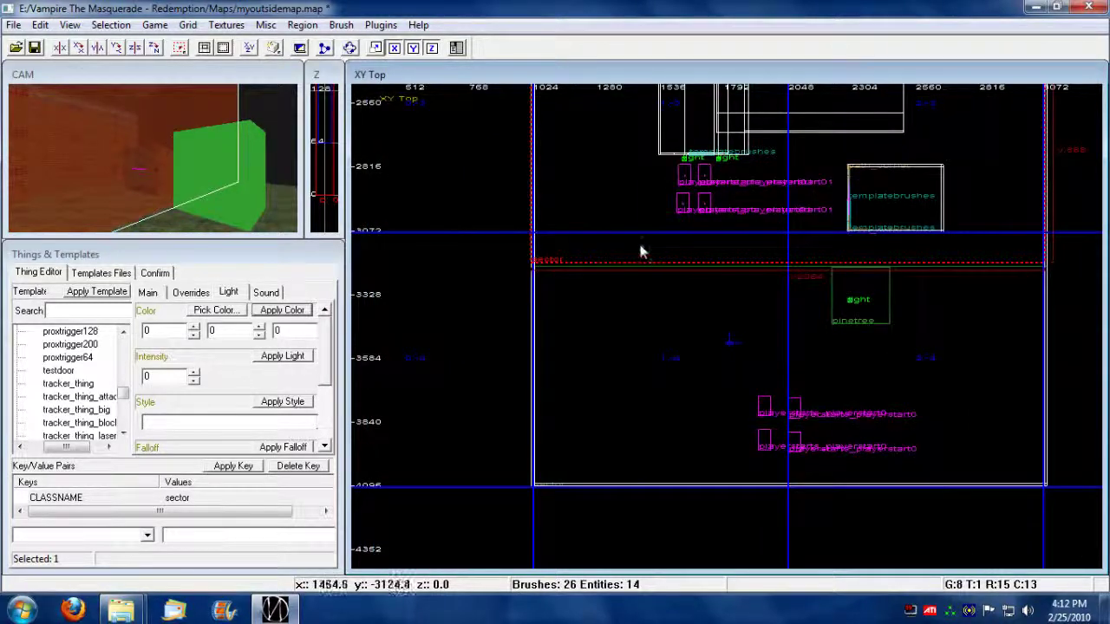
right_drag(589, 204, 833, 312)
scroll(691, 220, up, 4)
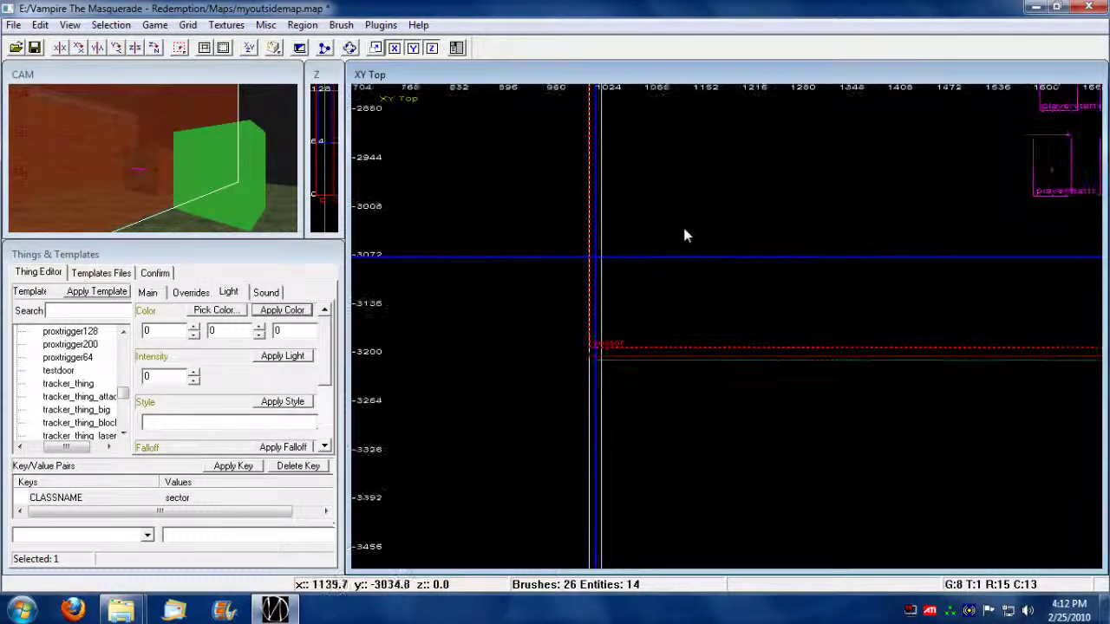
drag(684, 235, 684, 242)
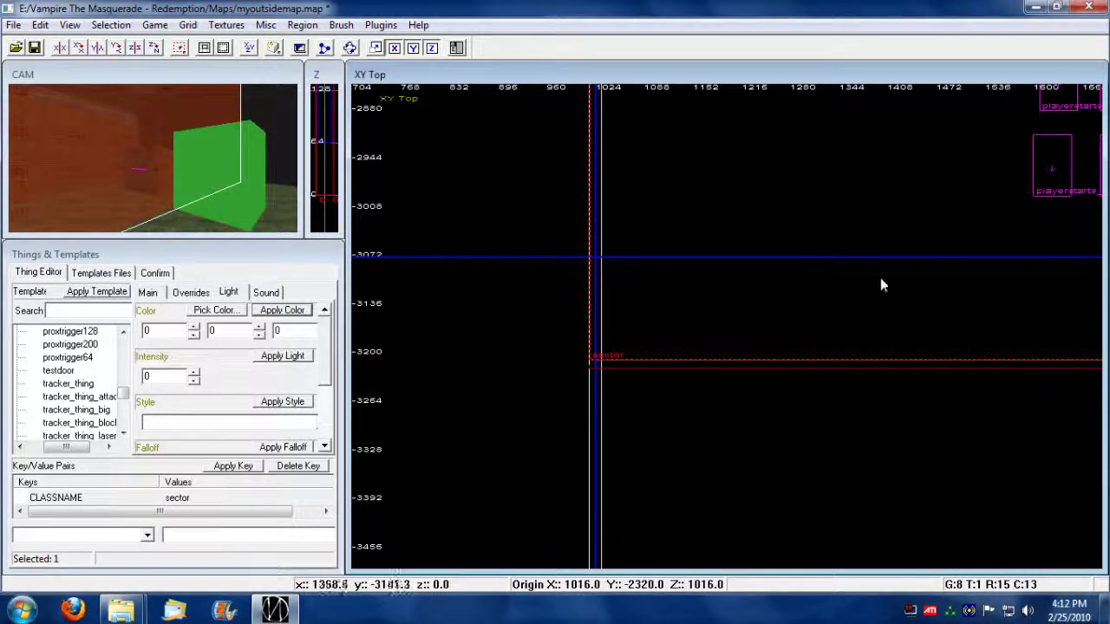
right_drag(879, 285, 223, 321)
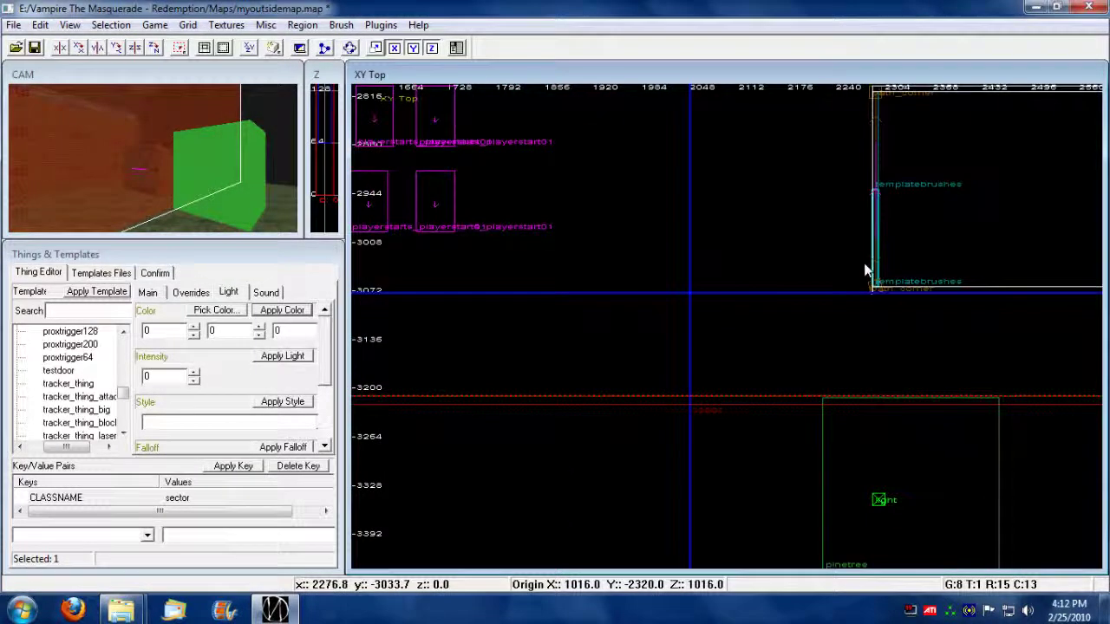
Stretch the northern sector's upper edge to the map's north wall, making it about 1152 units in Y
scroll(864, 270, down, 5)
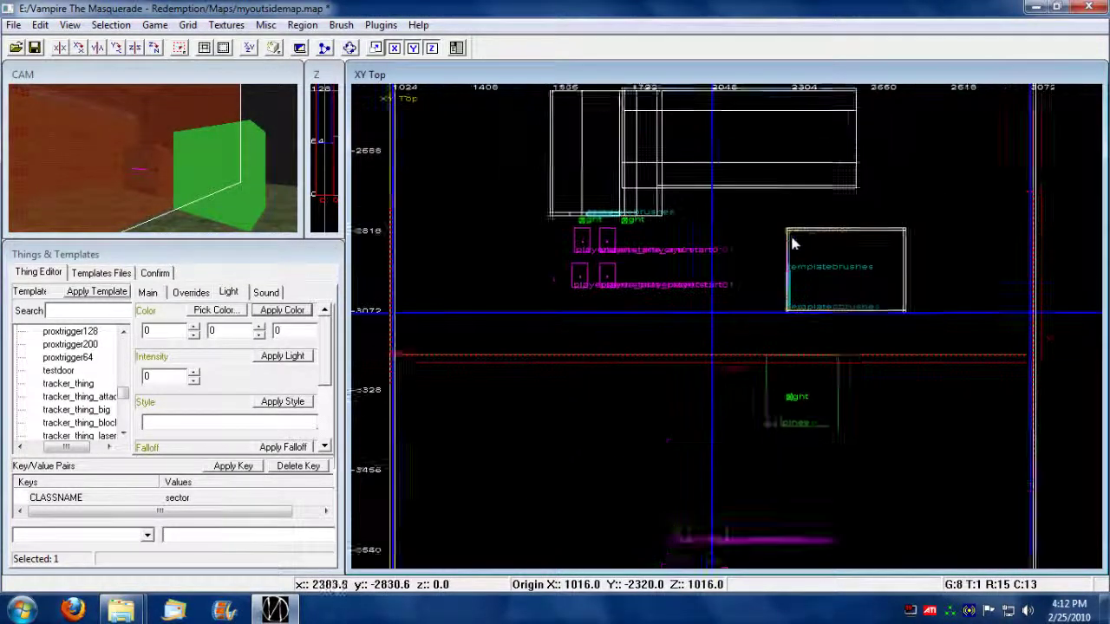
drag(758, 230, 761, 147)
right_drag(982, 241, 671, 246)
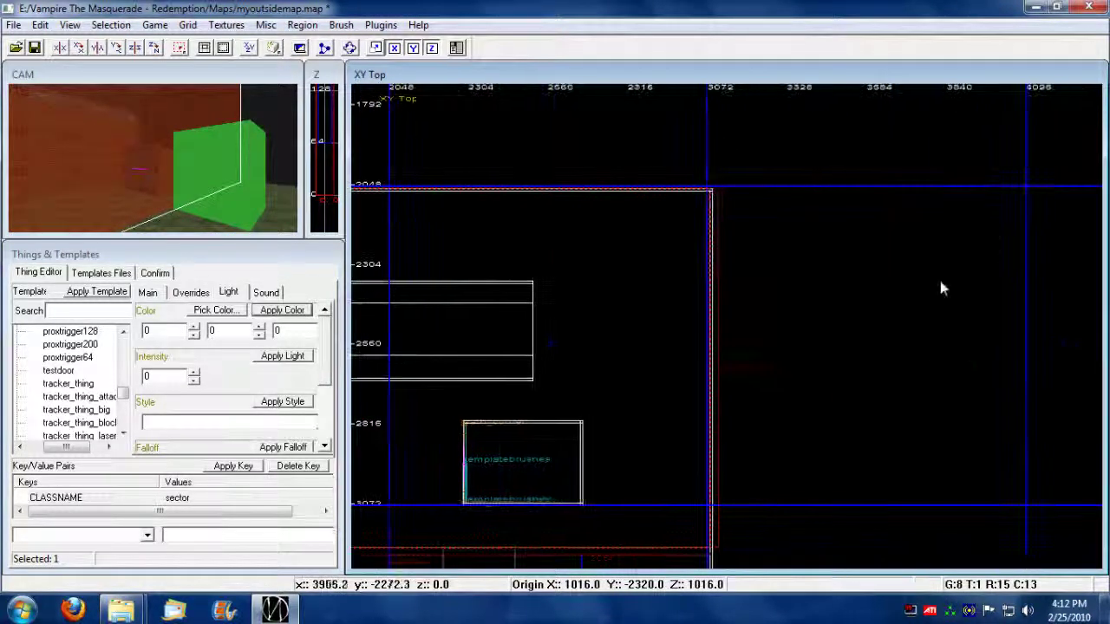
right_drag(786, 402, 783, 326)
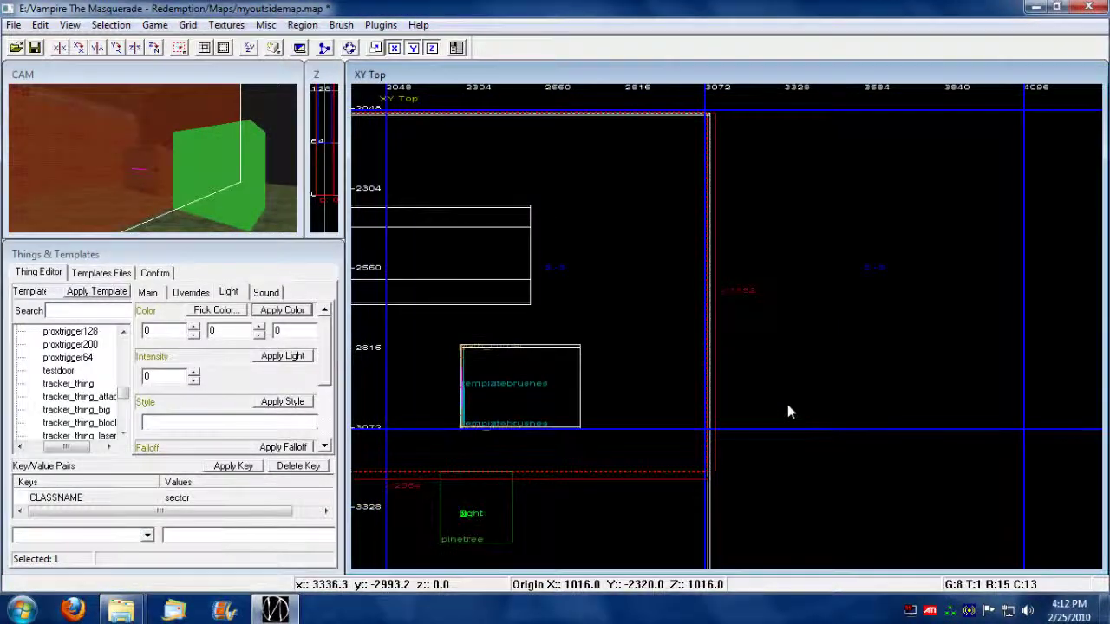
Compare the two sectors' eastern edges and move the northern sector's edge flush with the outer face of the east wall
scroll(780, 391, down, 1)
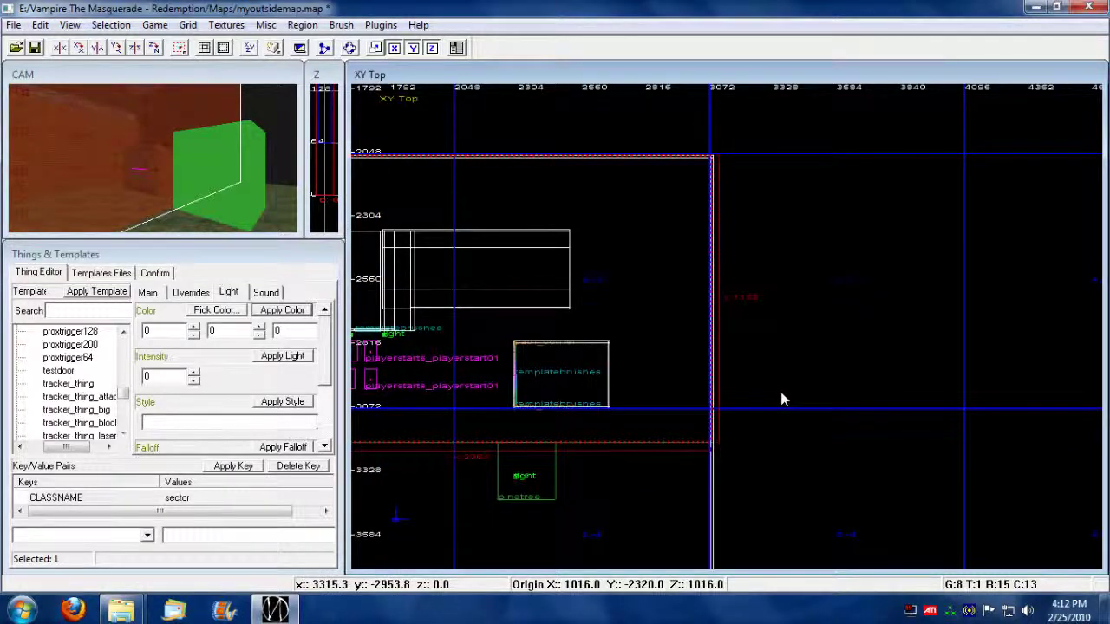
scroll(767, 407, up, 2)
scroll(755, 425, up, 1)
right_drag(755, 436, 771, 54)
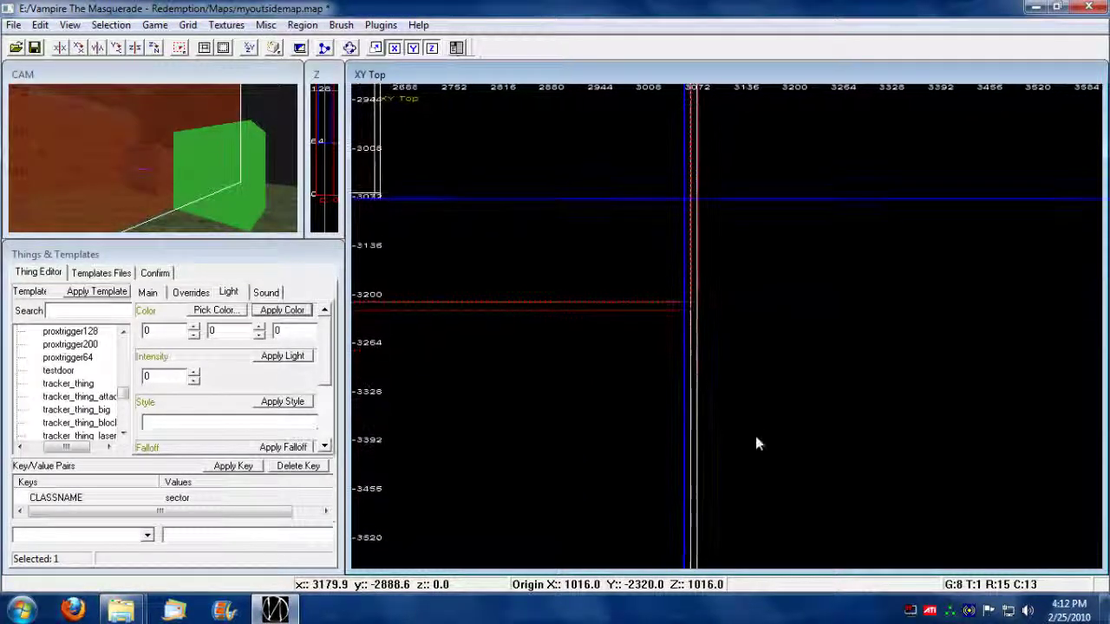
shift+click(649, 418)
shift+click(641, 421)
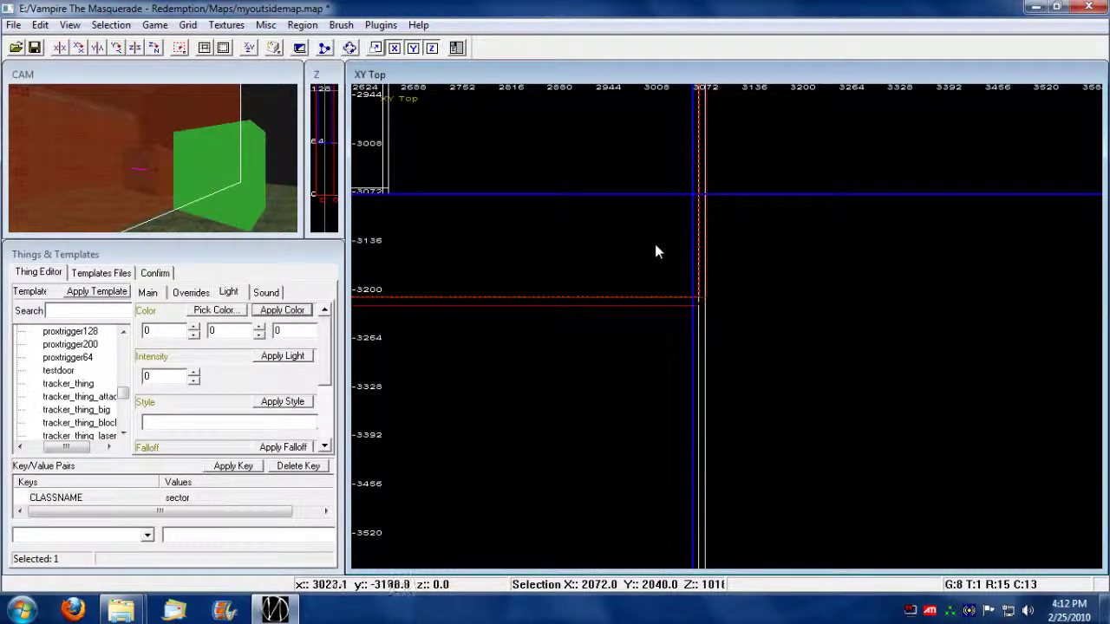
drag(634, 246, 638, 241)
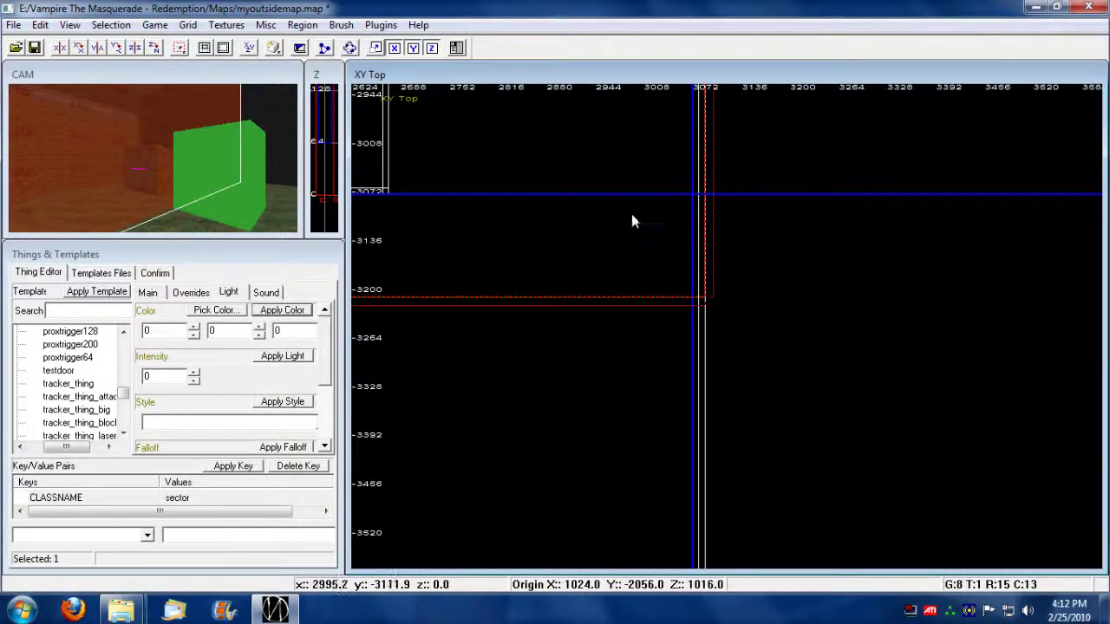
Align the western edges of the northern and southern sectors with each other, flush with the outer face of the west wall
mouse_move(626, 204)
right_down()
mouse_move(877, 305)
mouse_move(1103, 333)
right_up()
mouse_move(544, 394)
right_down()
mouse_move(846, 281)
mouse_move(886, 280)
right_up()
drag(582, 433, 581, 431)
right_drag(581, 431, 562, 393)
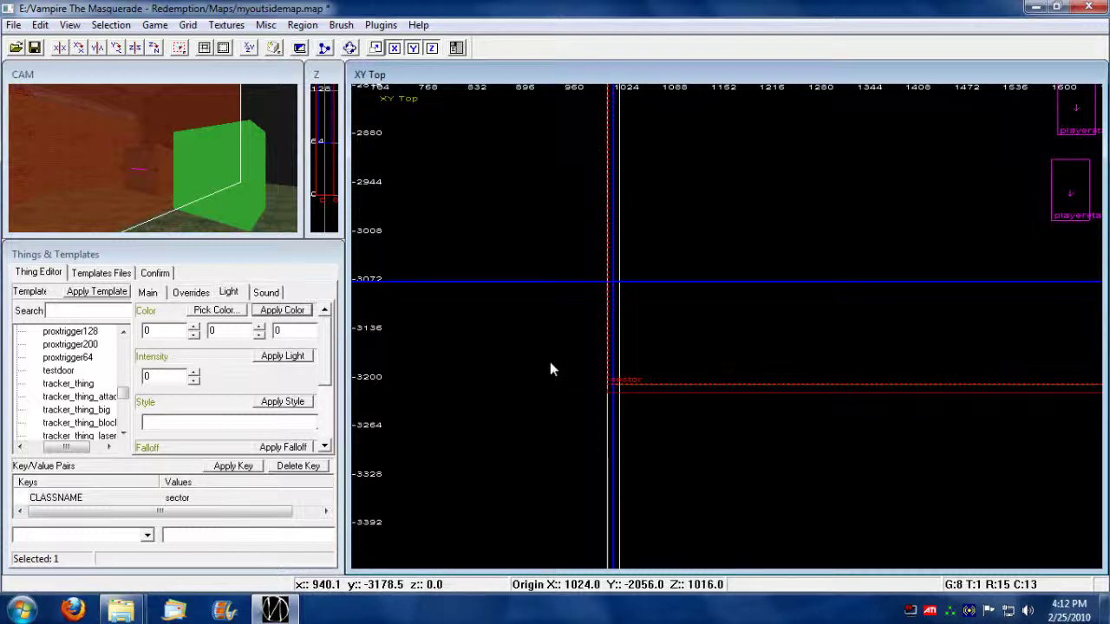
shift+click(665, 455)
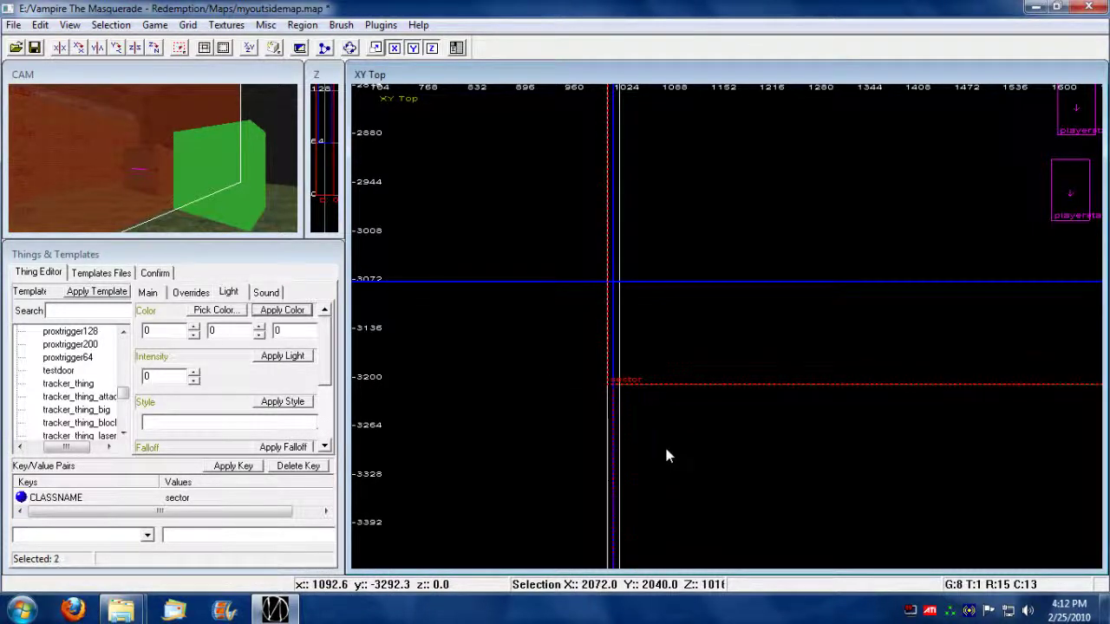
key(ctrl+s)
shift+click(642, 387)
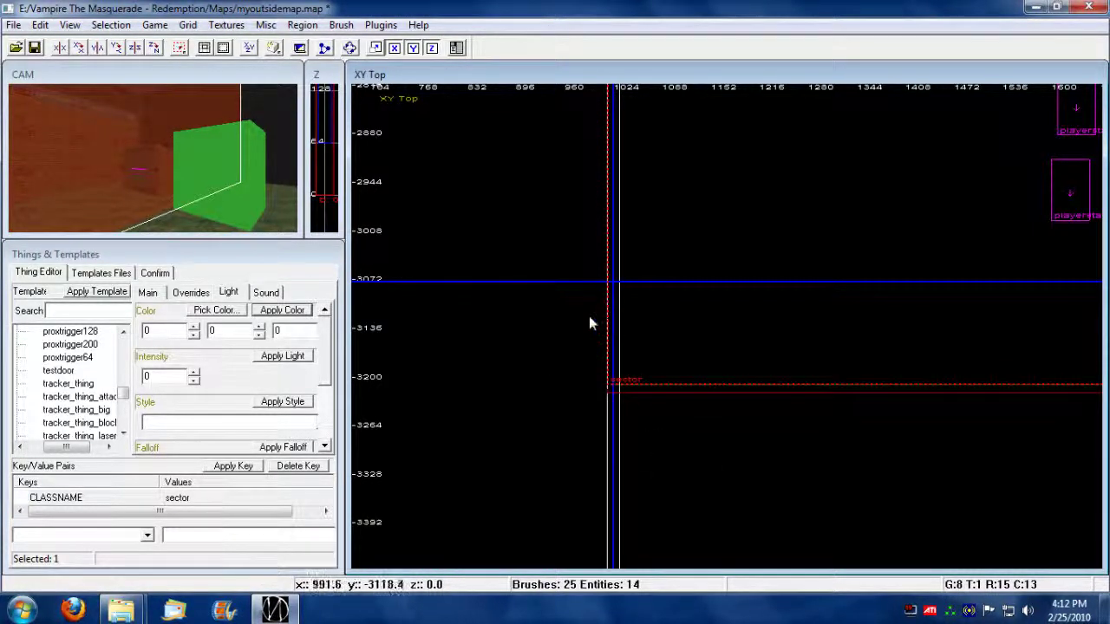
drag(589, 315, 594, 316)
shift+click(645, 408)
drag(555, 420, 548, 420)
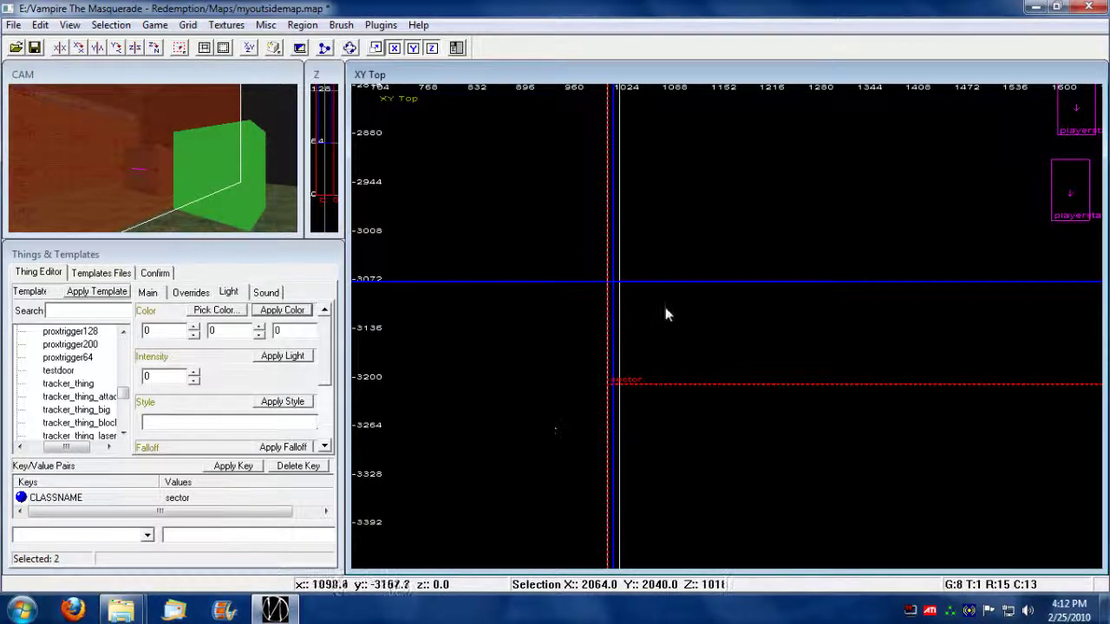
Inspect the northern sector's north-western corner and upper edge against the walls, and clear the selection
right_drag(774, 279, 577, 623)
right_drag(648, 146, 670, 392)
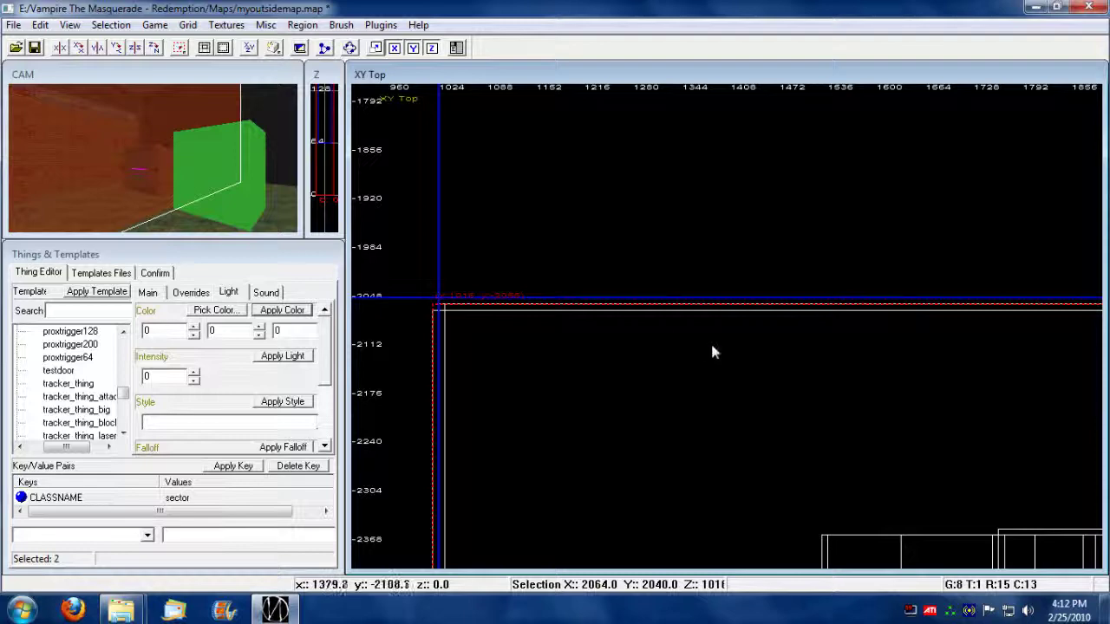
right_drag(715, 344, 188, 333)
mouse_move(694, 407)
right_down()
mouse_move(780, 357)
mouse_move(934, 415)
right_up()
key(Escape)
right_drag(676, 396, 1063, 274)
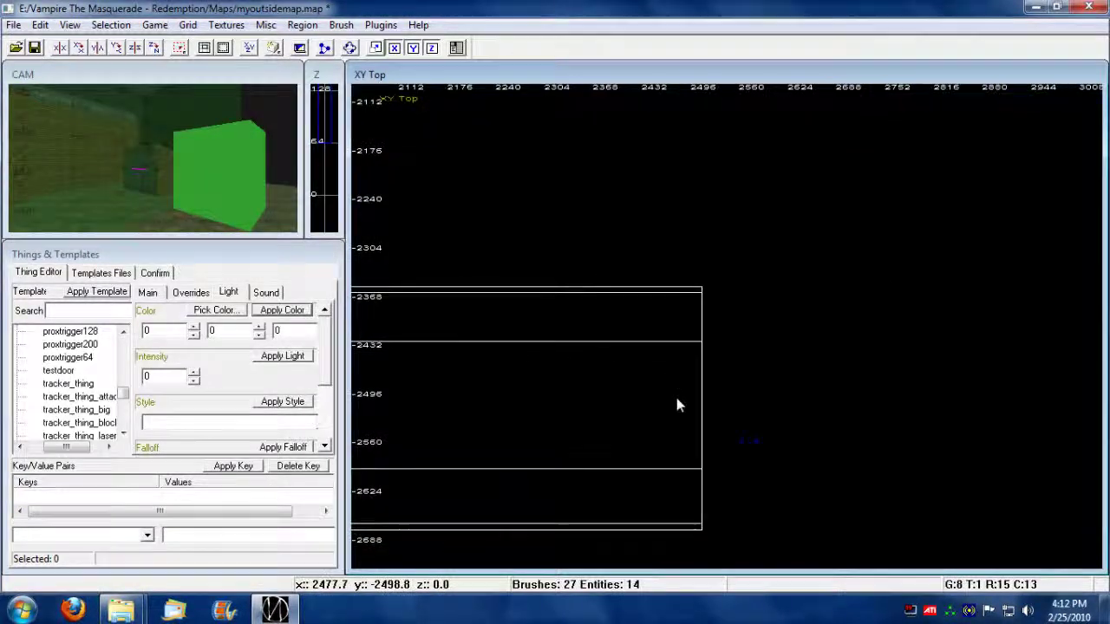
right_drag(567, 317, 542, 314)
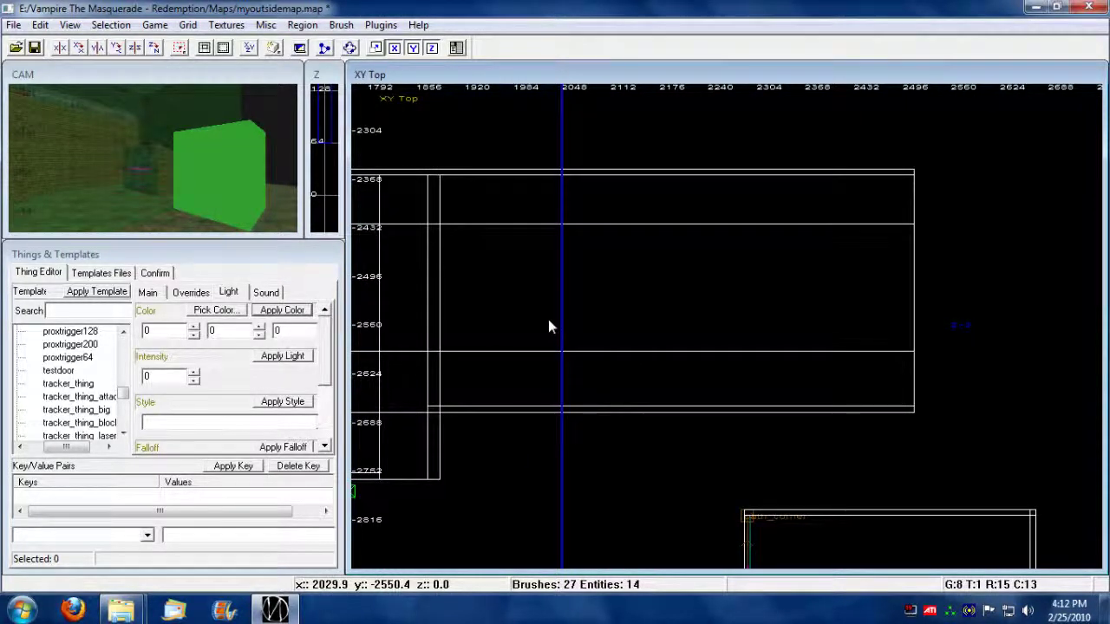
Hide and redisplay the sectors, and examine the boundary between the northern and southern sectors on the whole map
key(l)
click(425, 216)
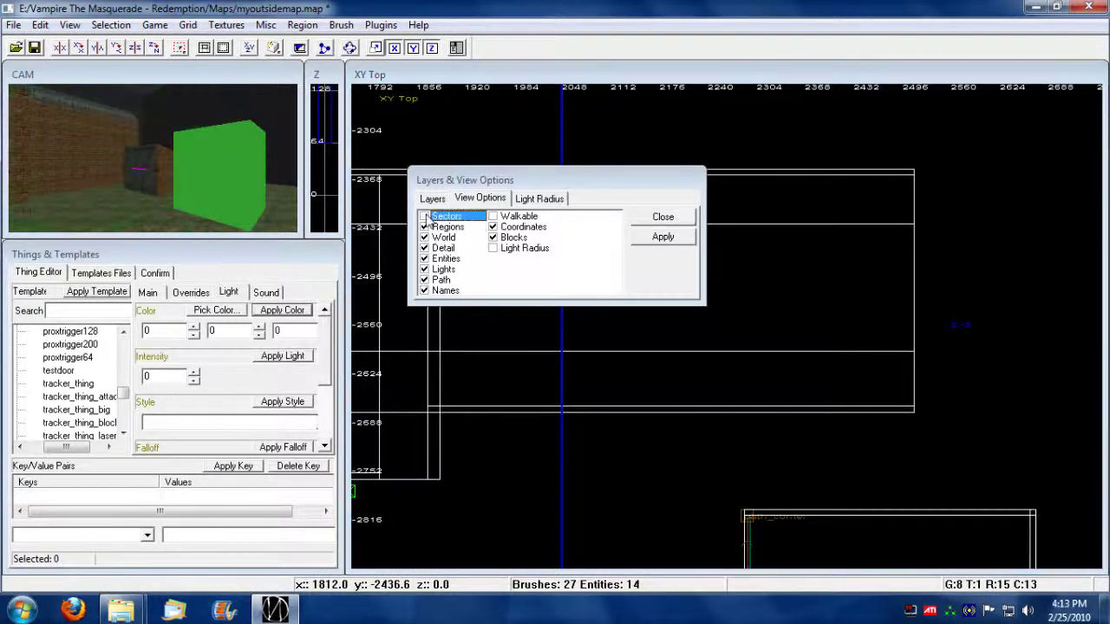
click(425, 216)
click(662, 217)
right_drag(608, 424, 964, 2)
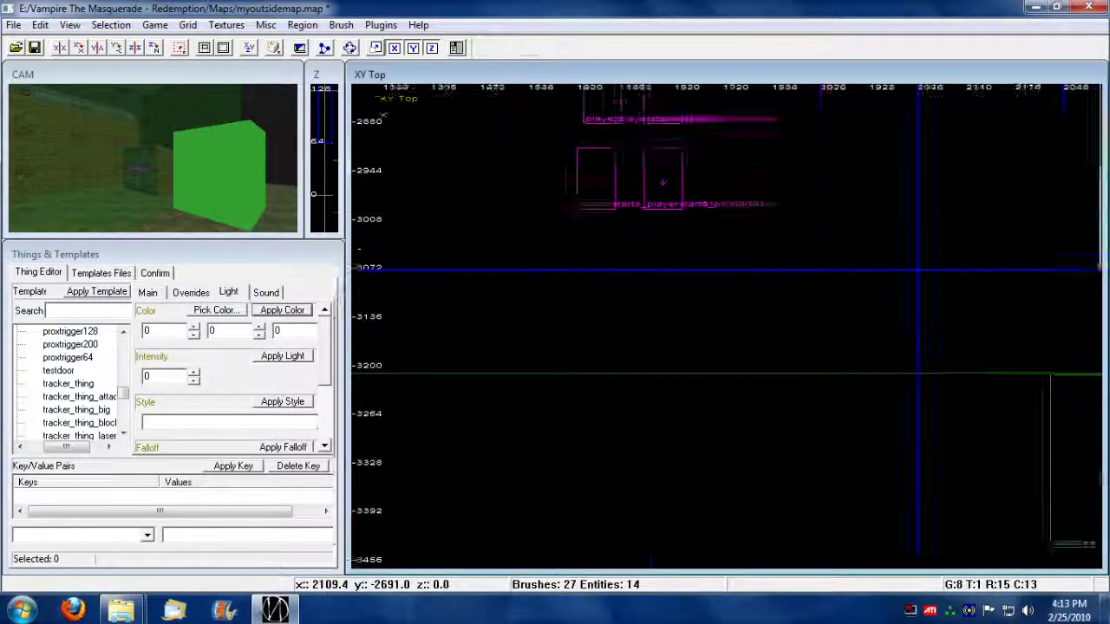
right_drag(407, 506, 607, 427)
scroll(726, 380, up, 1)
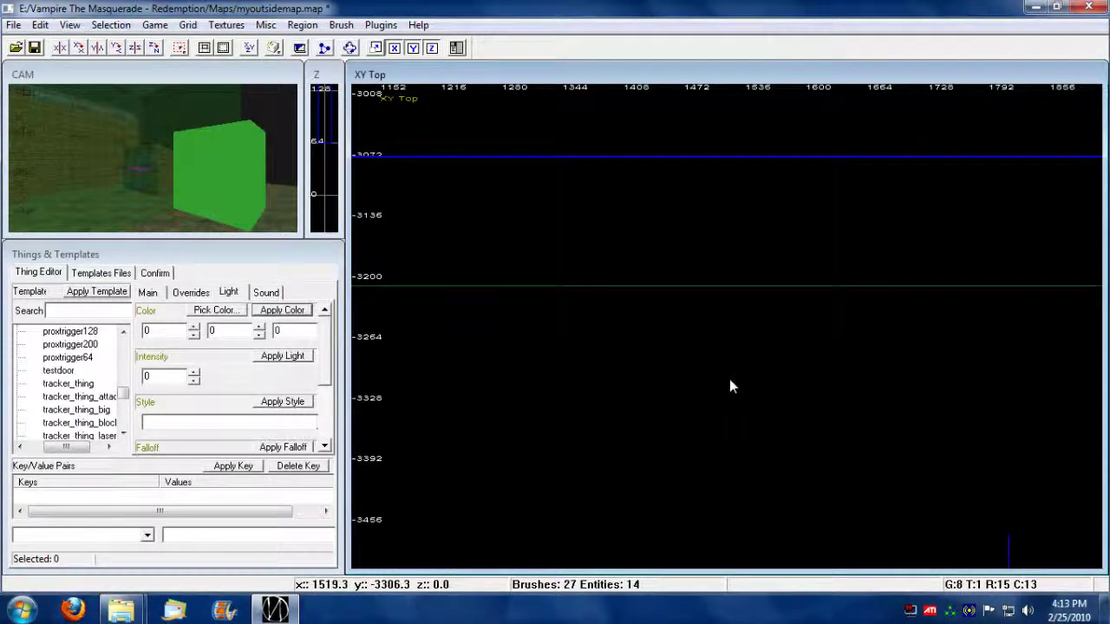
scroll(729, 379, down, 5)
scroll(847, 286, down, 3)
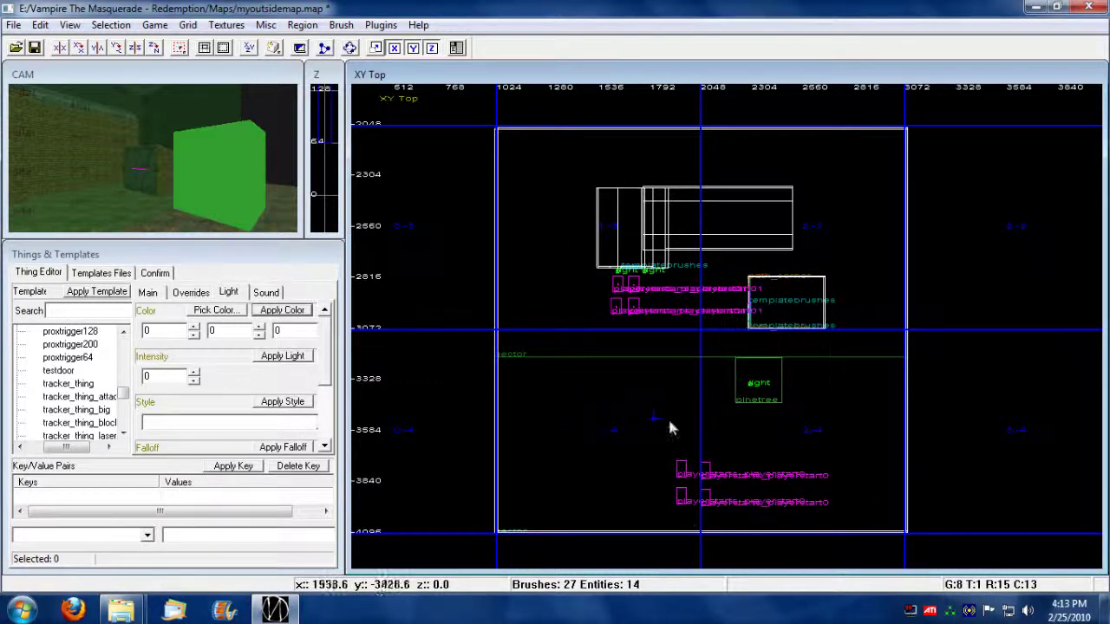
right_drag(737, 216, 707, 213)
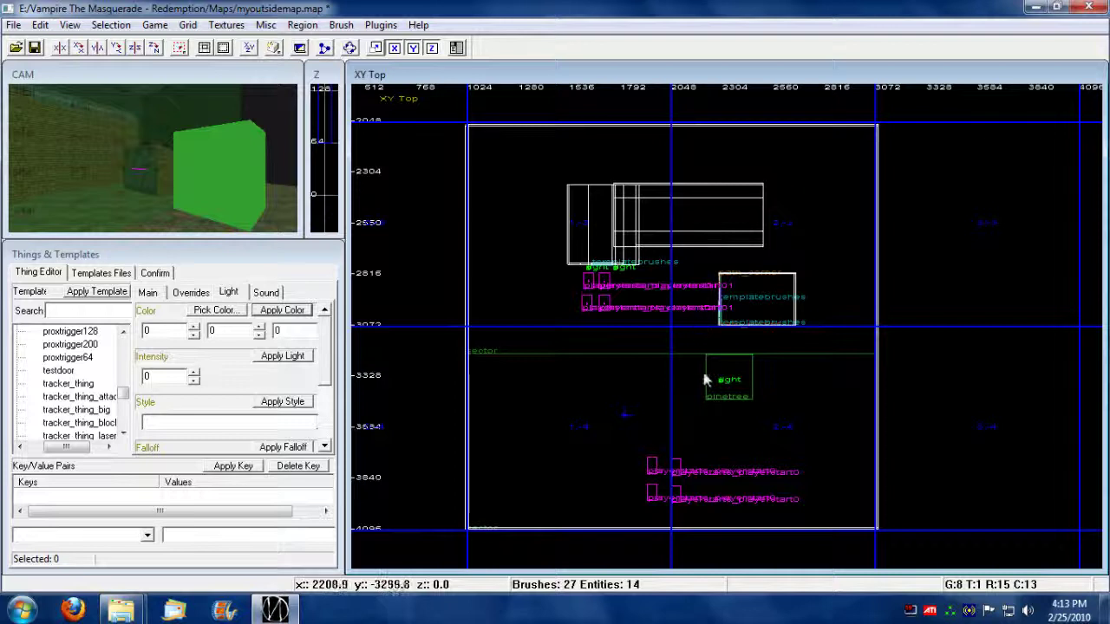
Shorten the northern sector to the western half at 1040 units in X, and place a copy over the eastern half
shift+click(691, 273)
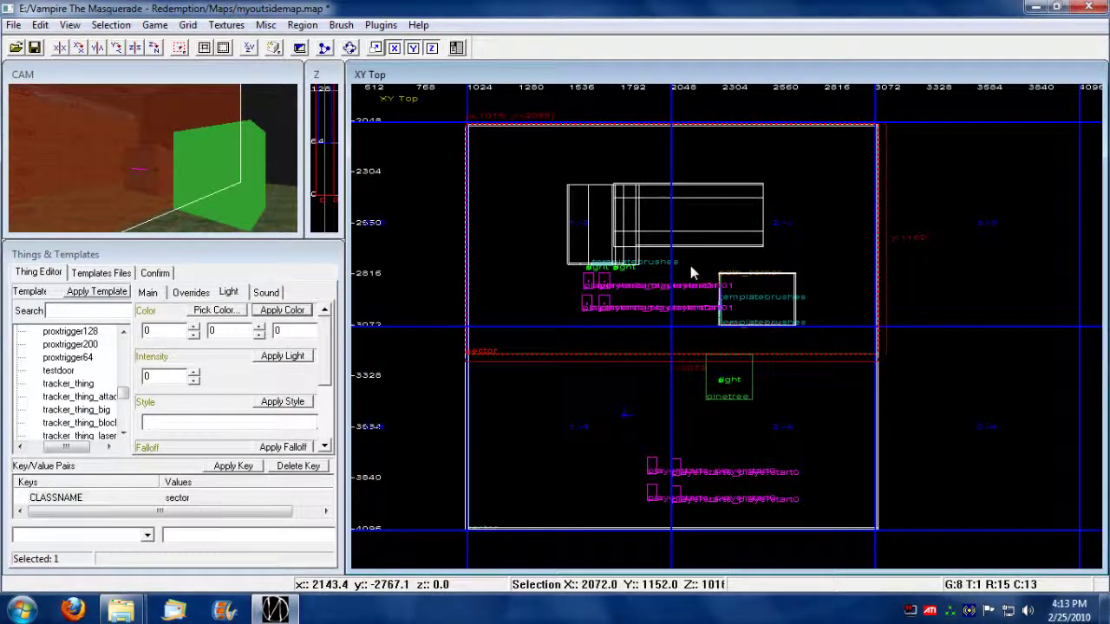
mouse_move(924, 256)
mouse_down()
mouse_move(695, 251)
mouse_move(719, 255)
mouse_up()
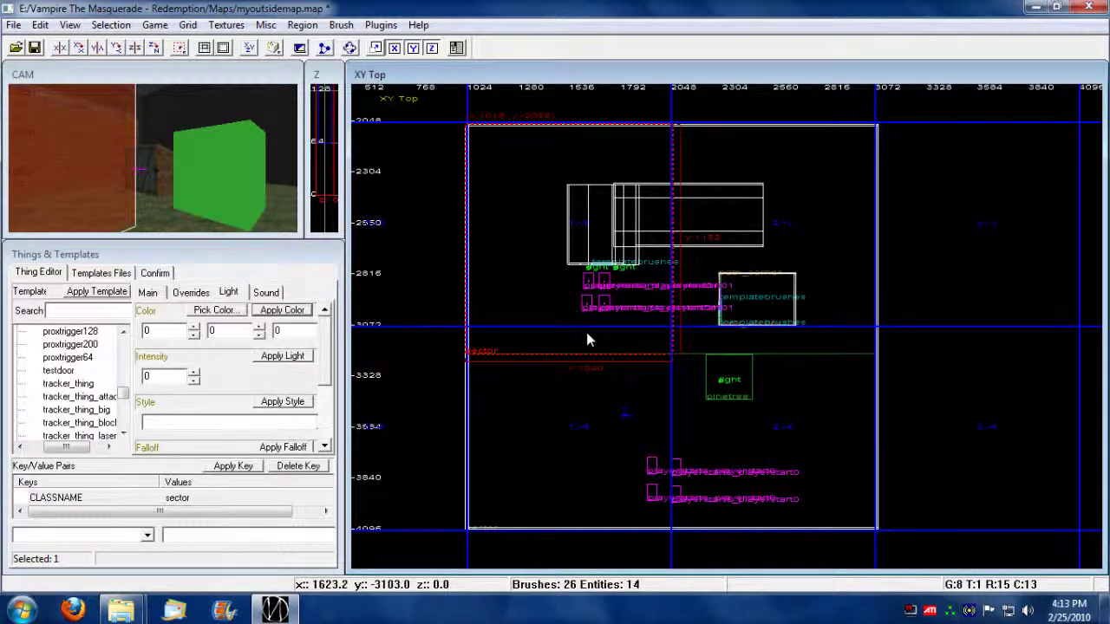
mouse_move(568, 283)
mouse_down()
mouse_move(772, 293)
mouse_move(735, 284)
mouse_move(774, 283)
mouse_move(766, 295)
mouse_up()
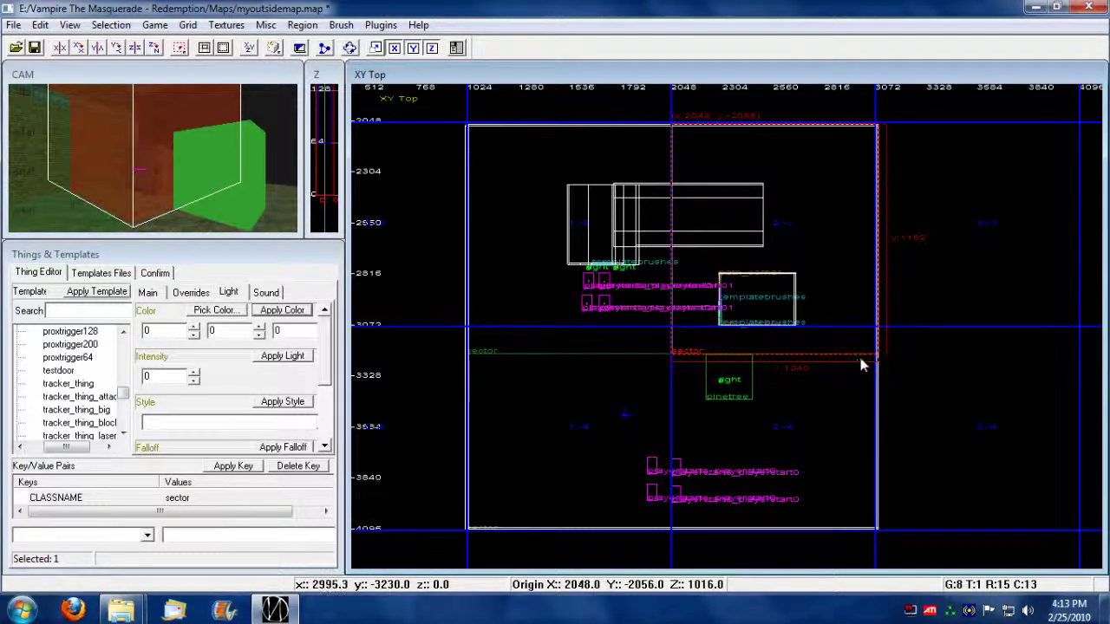
Trim the north-eastern sector's western edge to X 2056 so it meets its western neighbour, making it 1032 units in X
scroll(853, 354, up, 5)
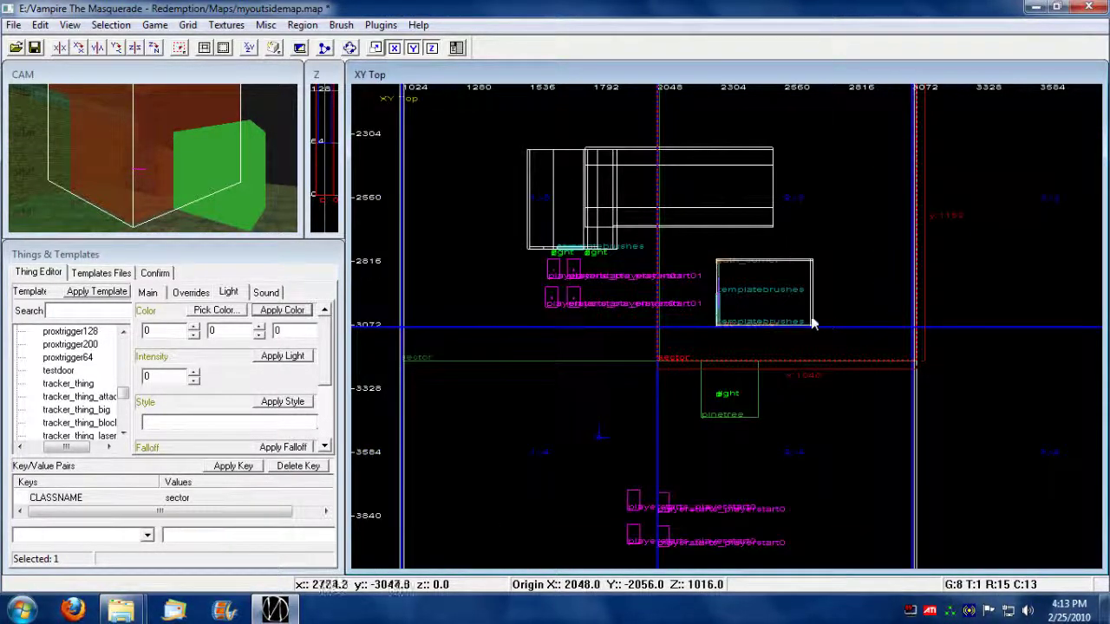
scroll(702, 382, up, 4)
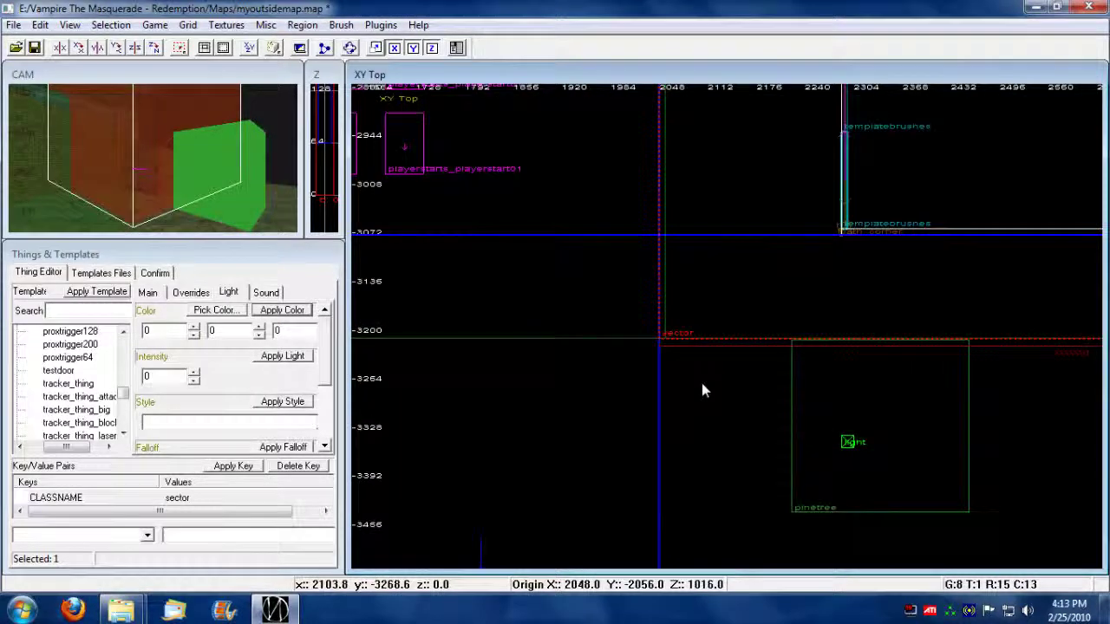
mouse_move(687, 302)
mouse_down()
mouse_move(700, 304)
mouse_move(647, 307)
mouse_move(690, 307)
mouse_move(704, 357)
mouse_move(655, 360)
mouse_move(663, 312)
mouse_move(693, 352)
mouse_move(648, 367)
mouse_move(669, 306)
mouse_move(699, 308)
mouse_up()
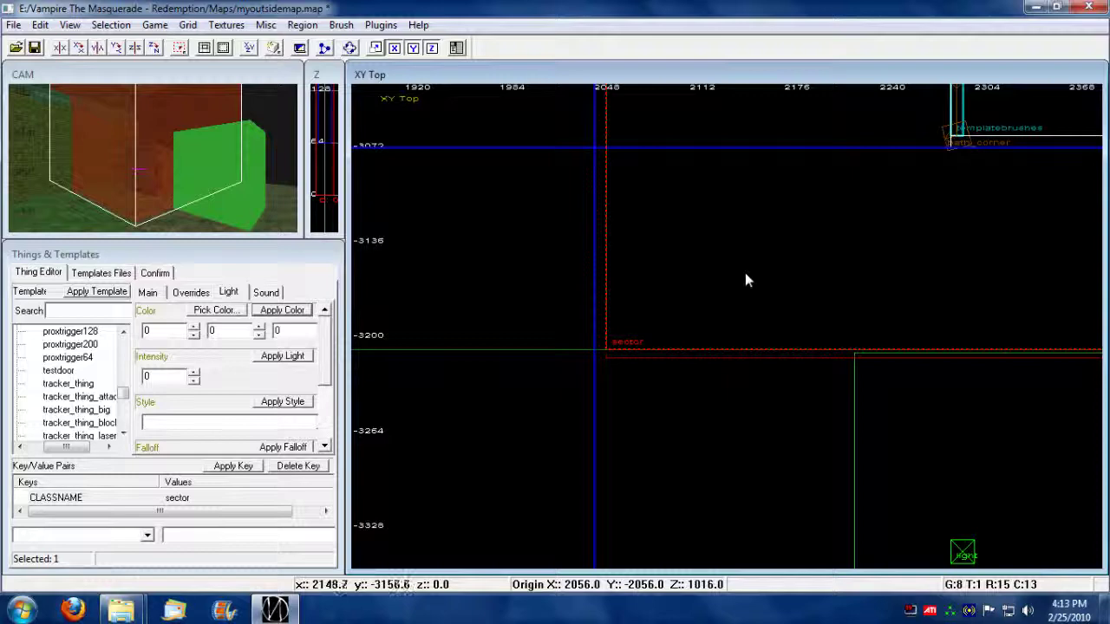
Check the north-eastern sector's outer edges against the map walls and clear the selection
scroll(747, 268, down, 5)
right_drag(962, 219, 476, 276)
drag(827, 310, 821, 306)
mouse_move(776, 322)
right_down()
mouse_move(808, 498)
mouse_move(831, 547)
right_up()
mouse_move(469, 247)
right_down()
mouse_move(645, 151)
mouse_move(821, 1)
right_up()
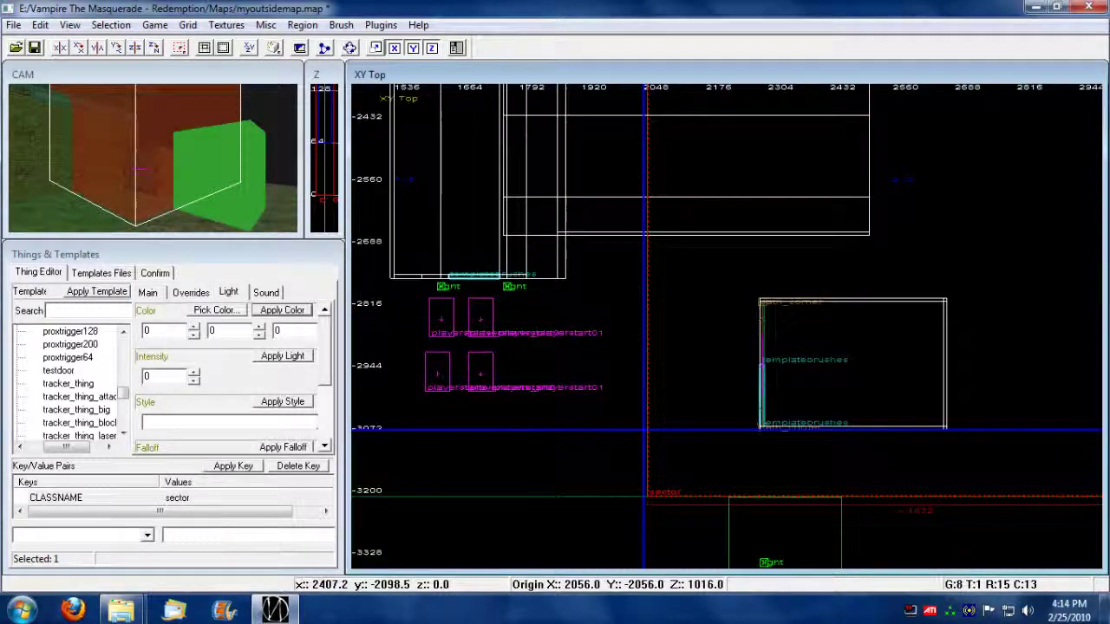
right_drag(538, 365, 564, 296)
scroll(726, 247, down, 3)
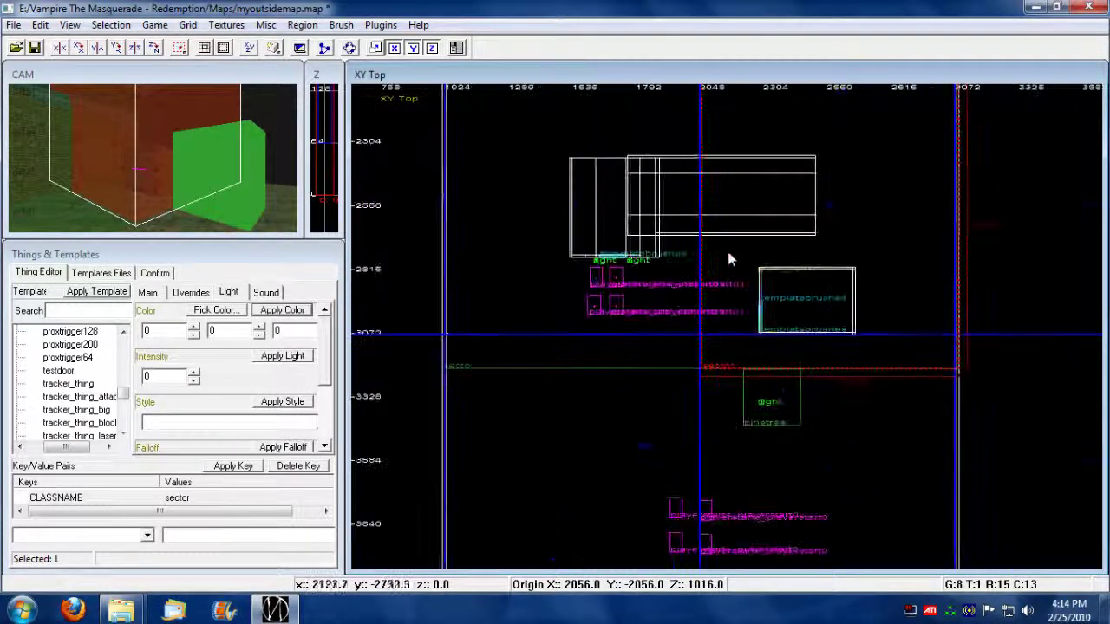
scroll(726, 247, down, 2)
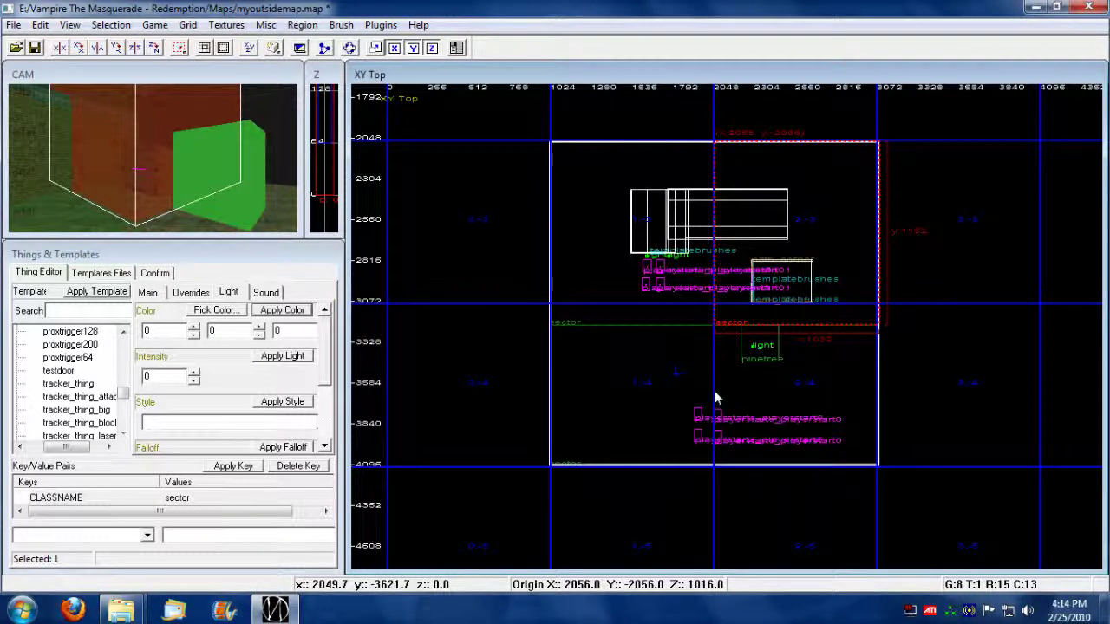
key(Escape)
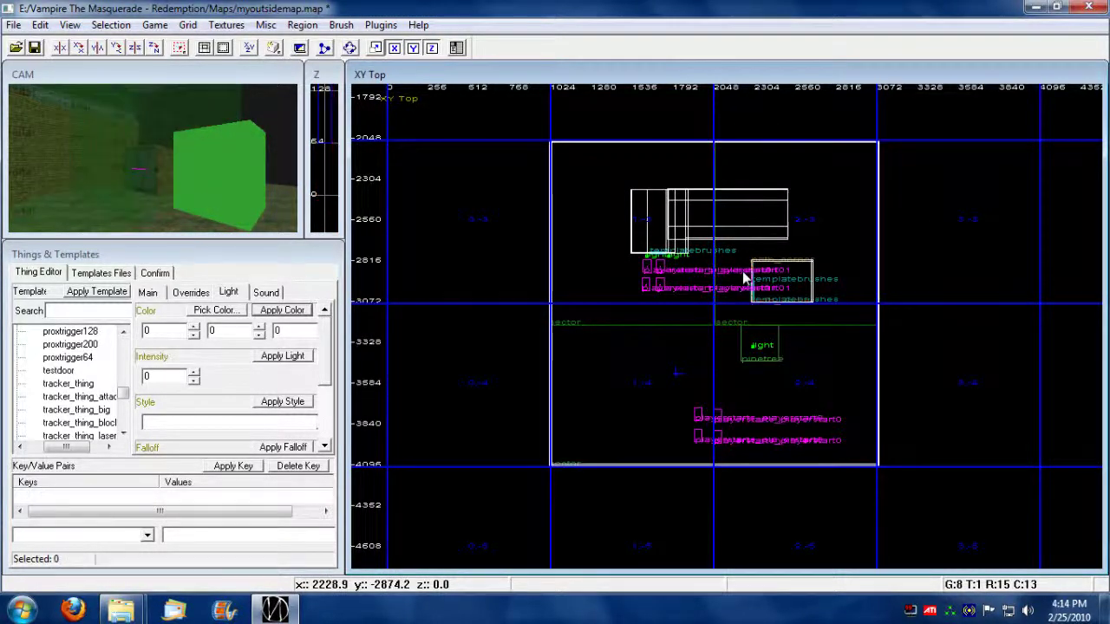
Look around the house and yard in the 3D view with the sectors displayed
key(Left)
key(Down)
key(Down)
key(Left)
key(Left)
key(Left)
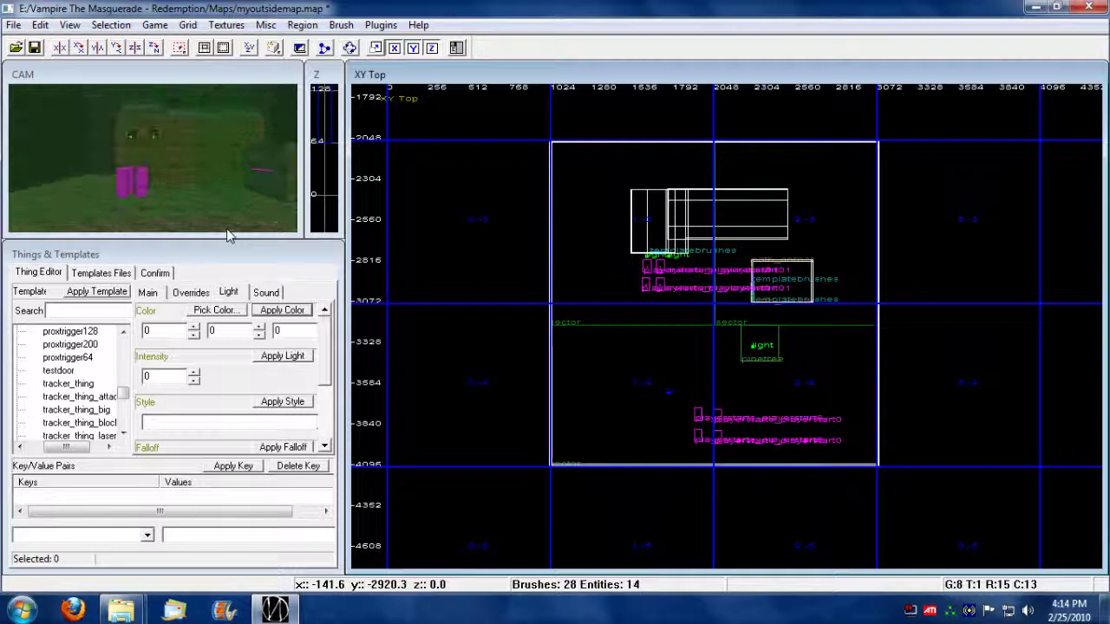
key(Right)
key(Right)
key(Right)
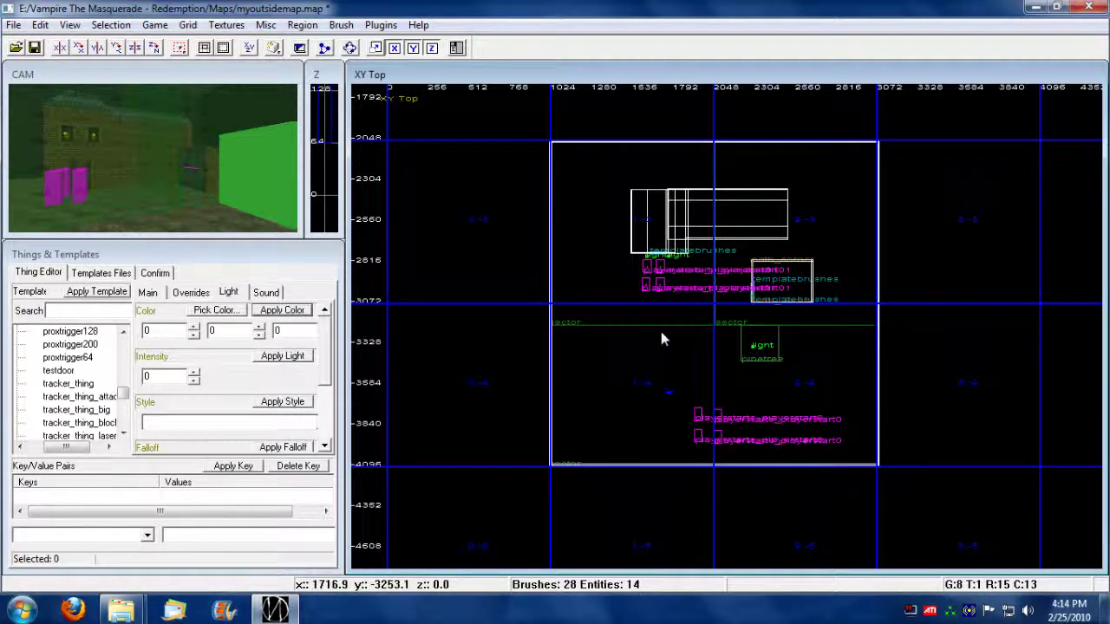
Hide the sectors, regions and blocks in the view options
key(l)
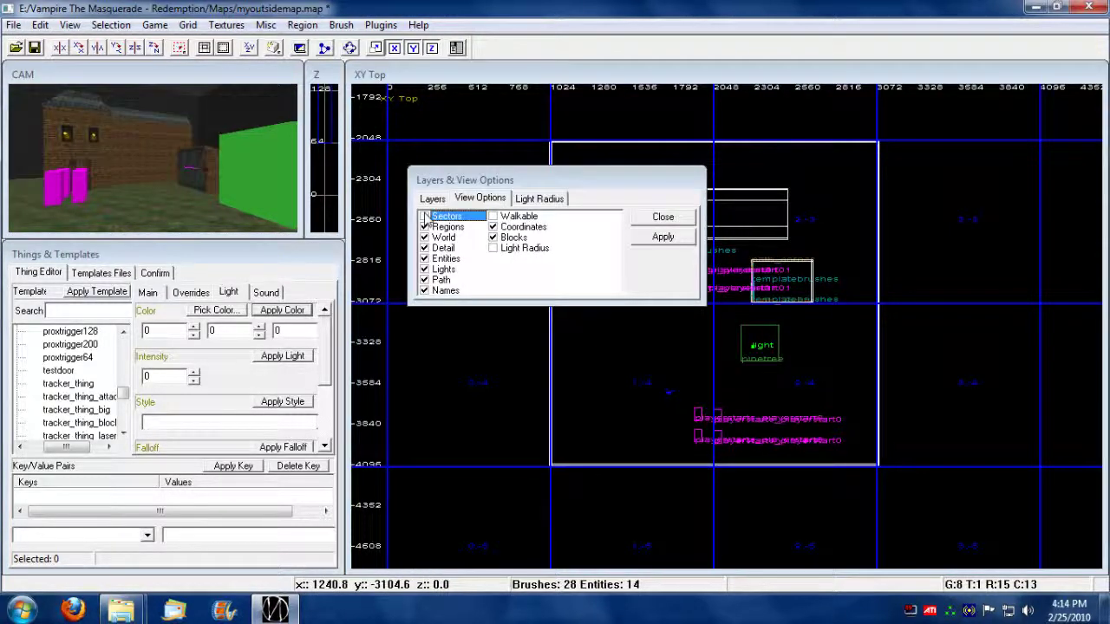
click(424, 215)
click(424, 227)
click(669, 218)
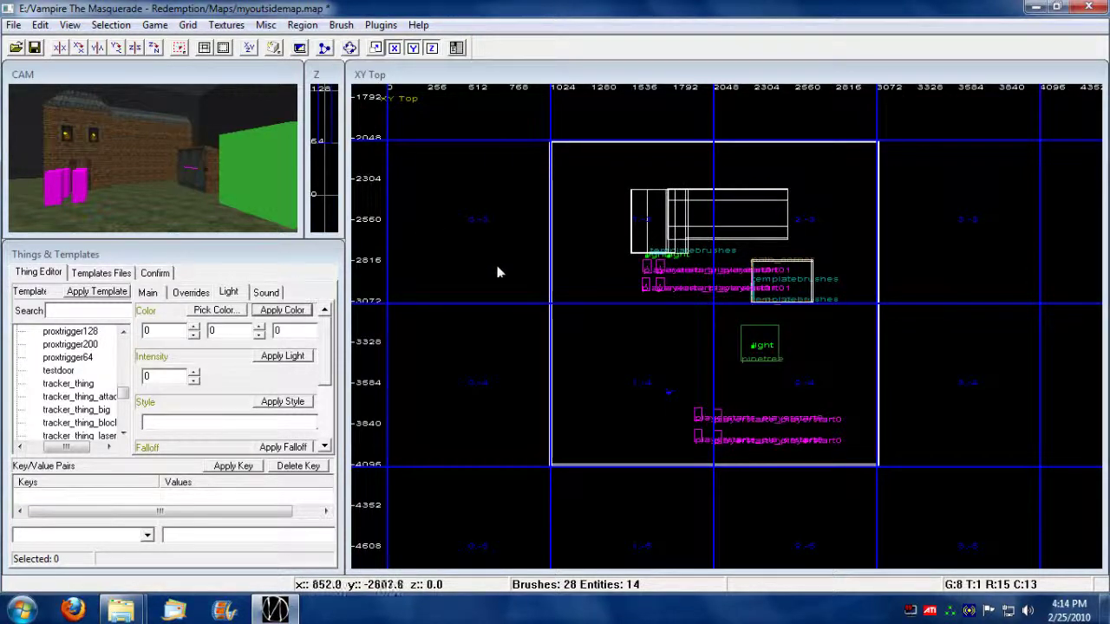
key(l)
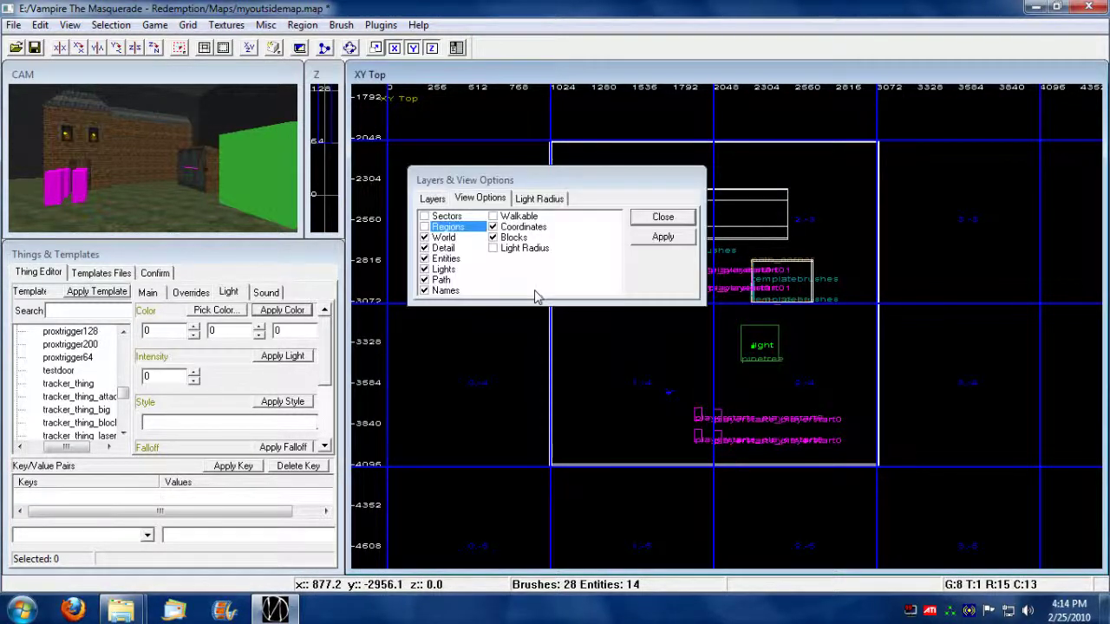
click(493, 238)
click(659, 219)
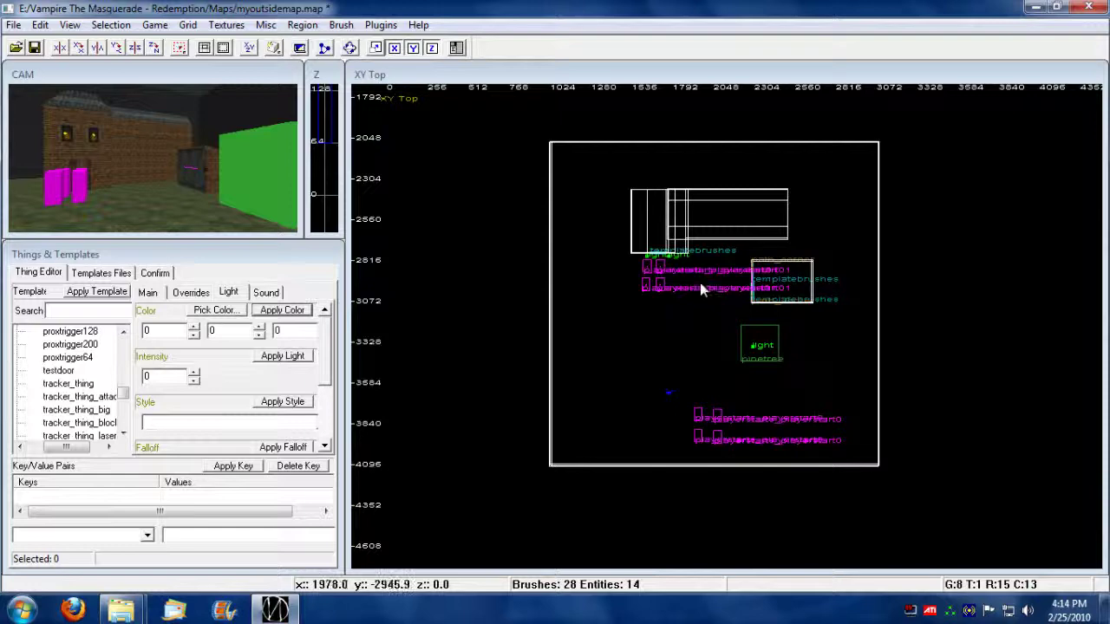
Examine the uncluttered map from above and move the camera toward and away from the house in the 3D view
right_drag(702, 283, 688, 299)
right_drag(176, 180, 105, 176)
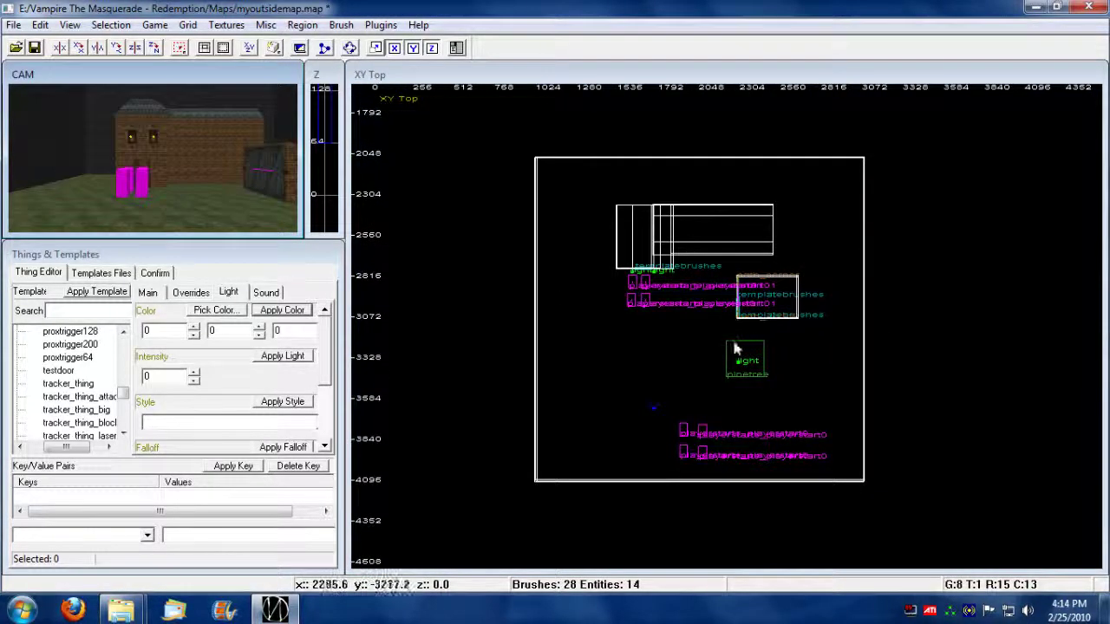
right_drag(701, 328, 704, 297)
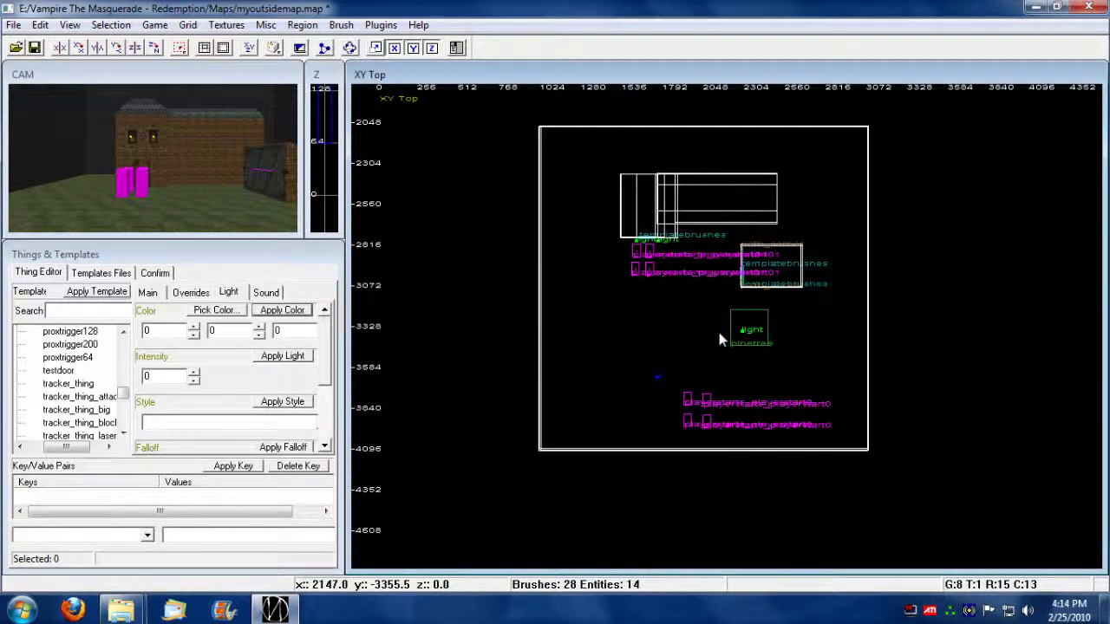
scroll(719, 333, down, 1)
scroll(713, 322, up, 2)
right_drag(713, 278, 712, 314)
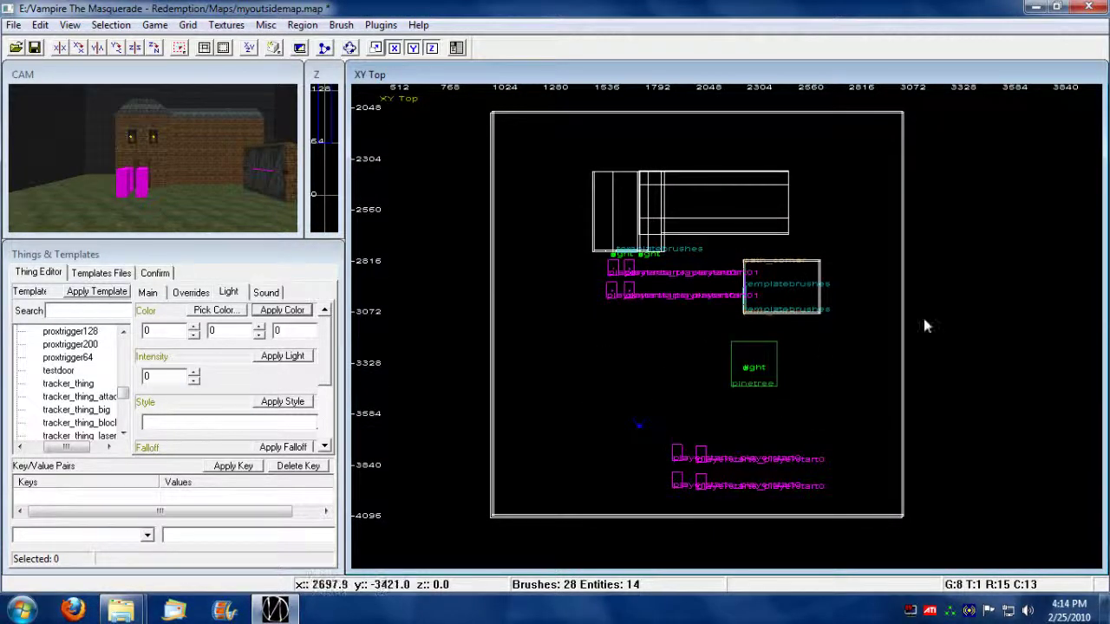
key(Right)
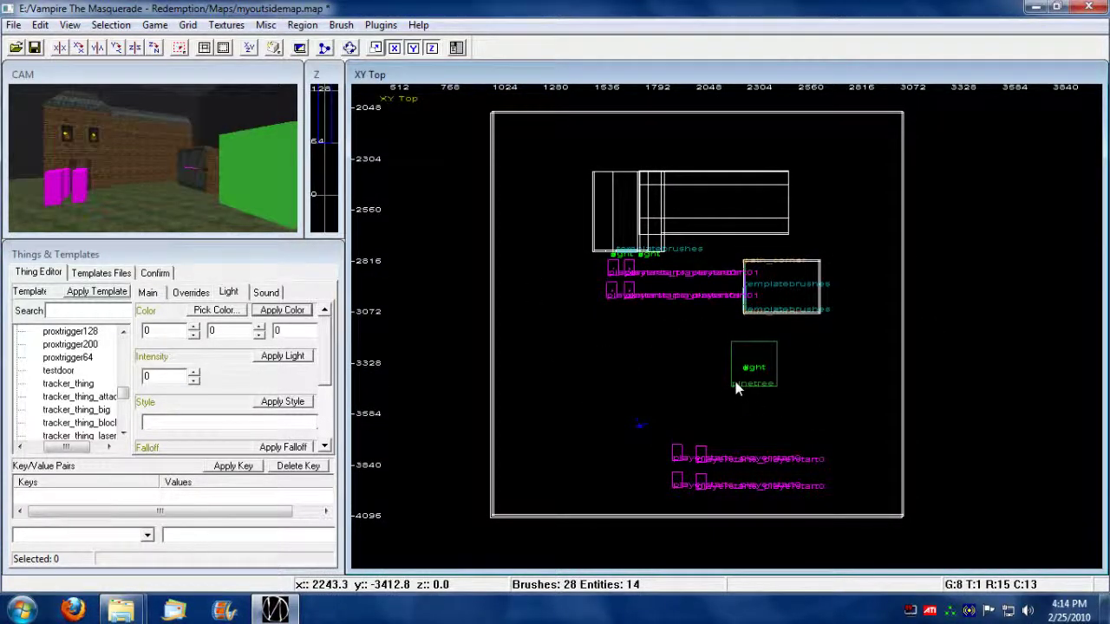
key(Up)
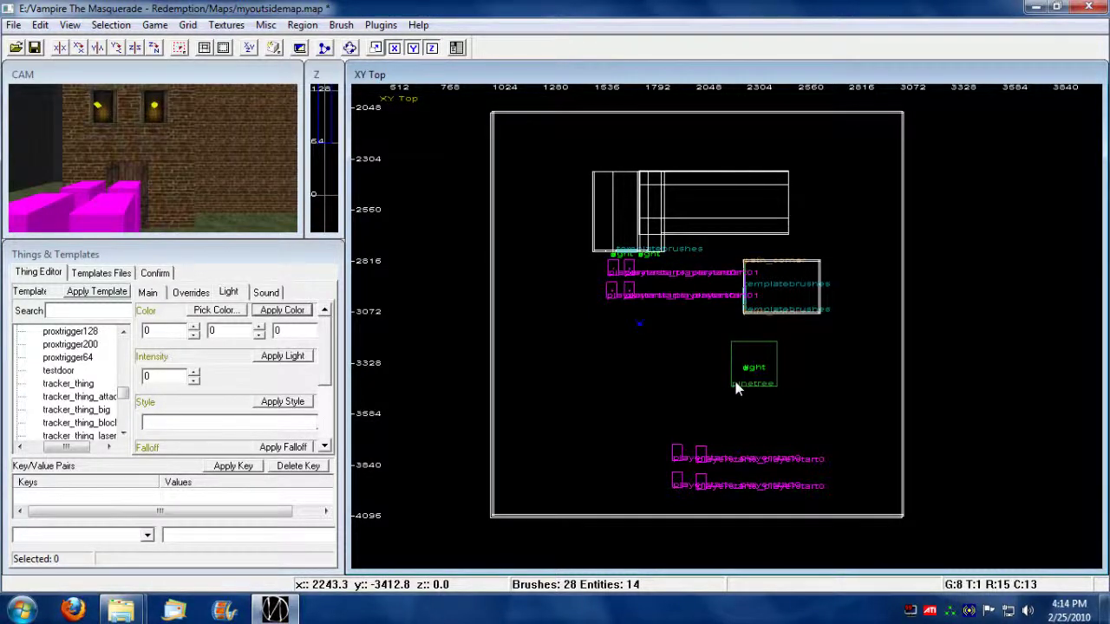
key(Left)
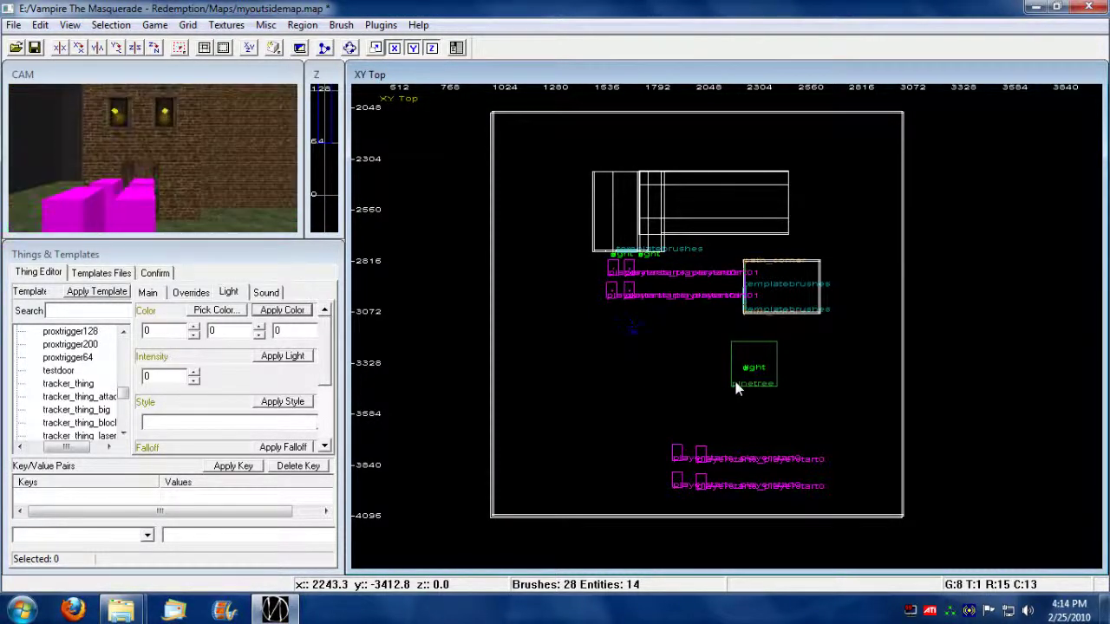
key(Down)
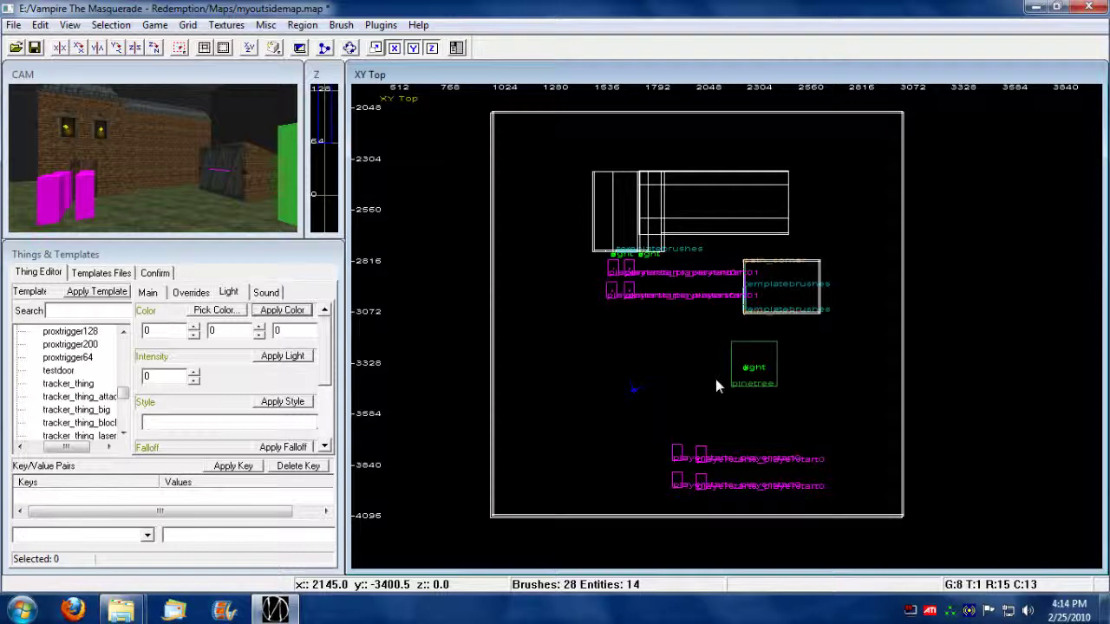
Save the outdoor map under its existing file name
click(14, 25)
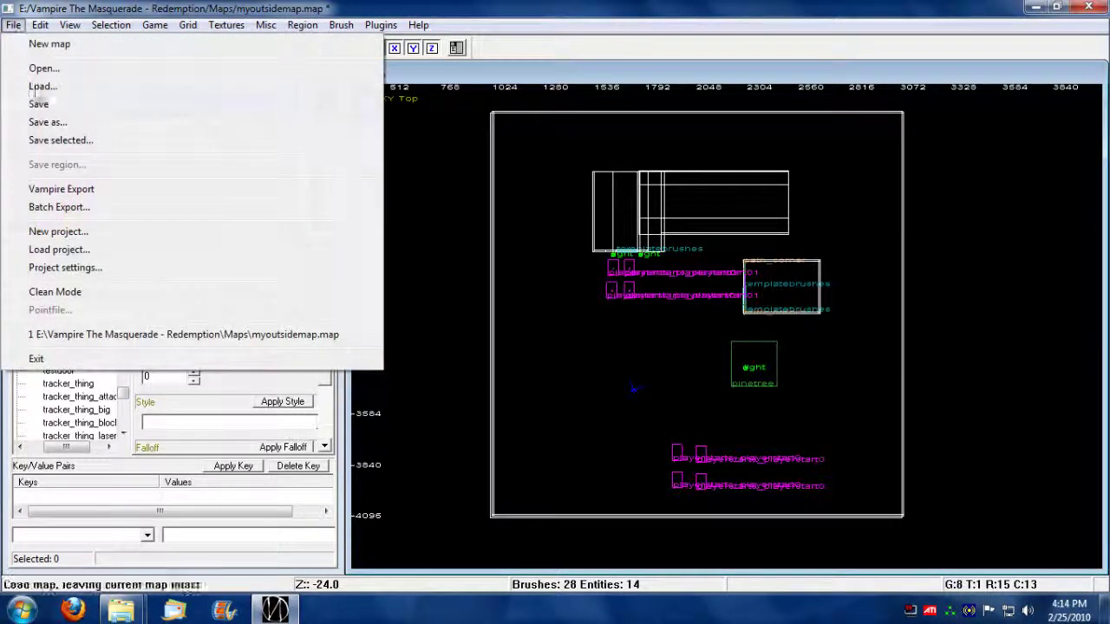
click(39, 102)
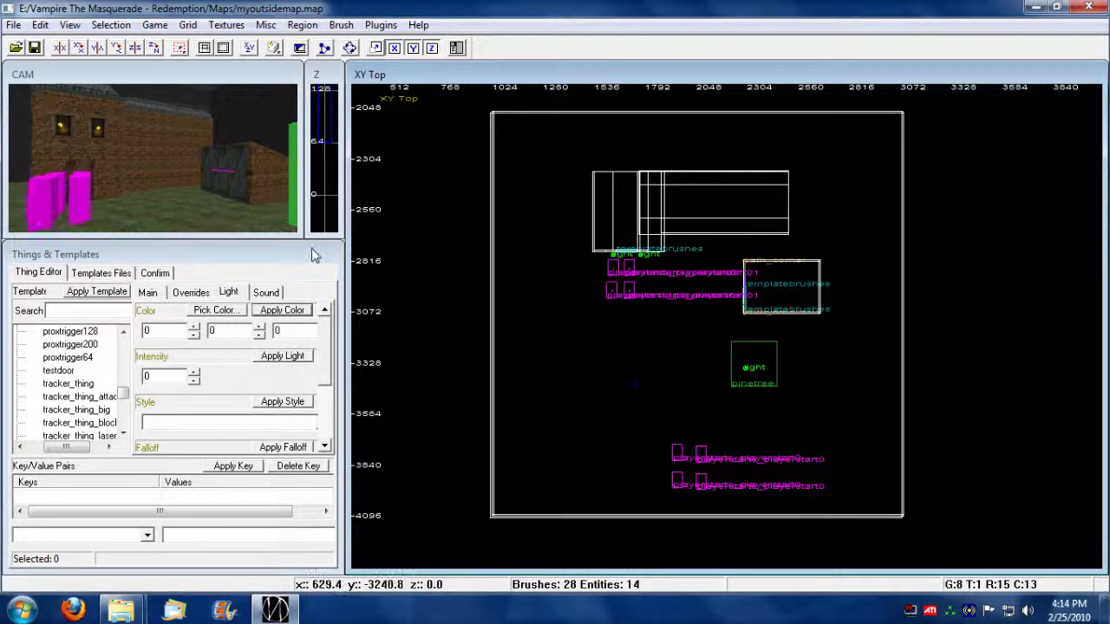
right_drag(255, 223, 364, 208)
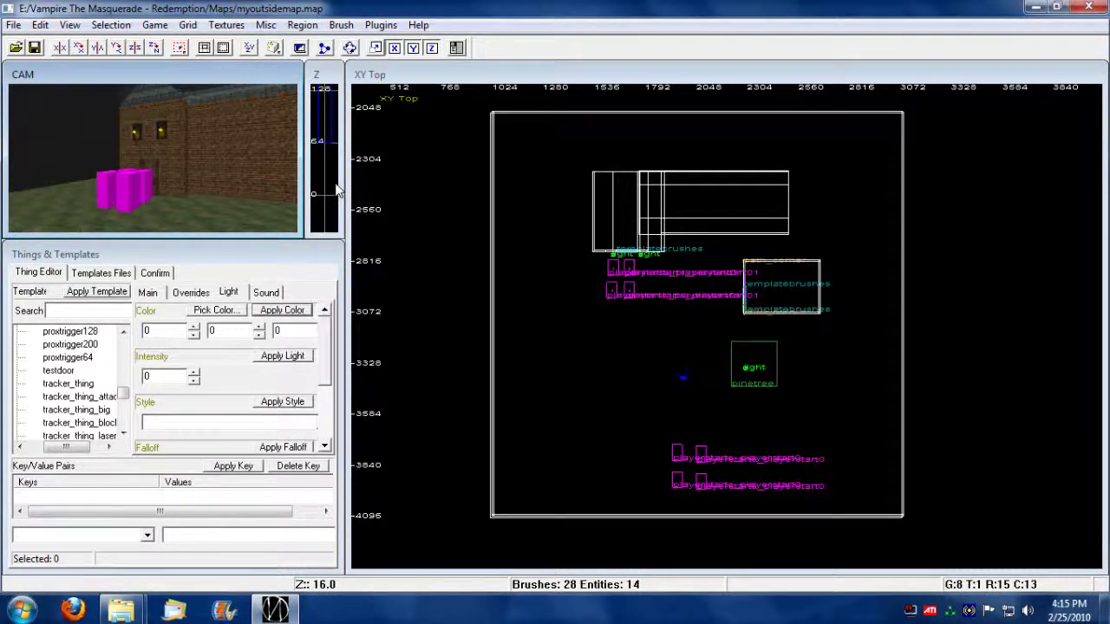
Run the Vampire Export of myoutsidemap with its existing geometry and lighting options, and close the export window
click(14, 25)
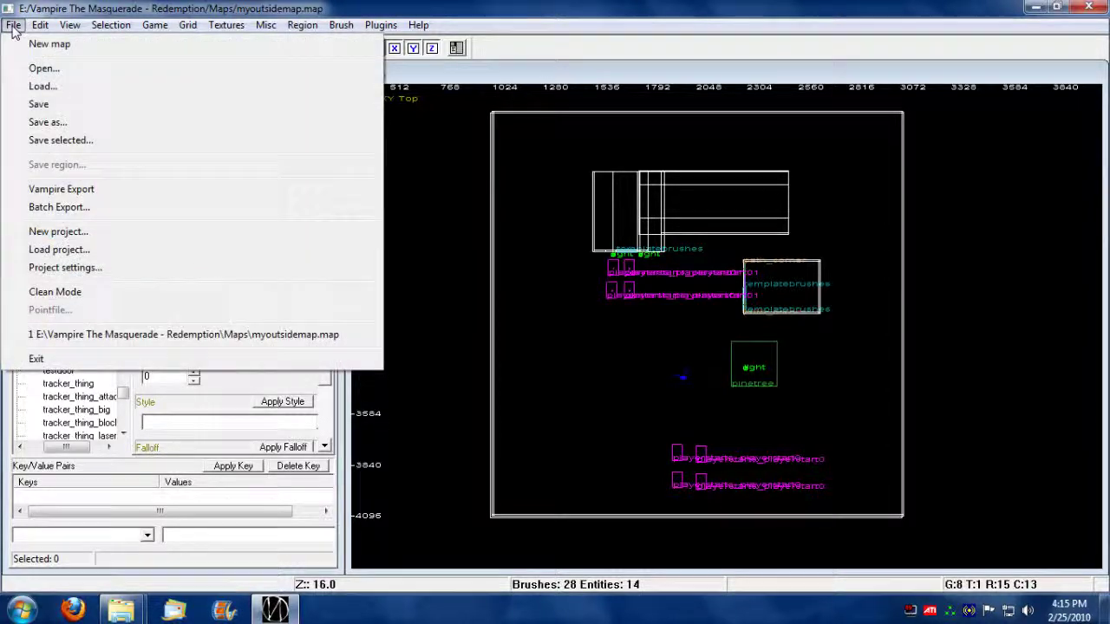
click(36, 192)
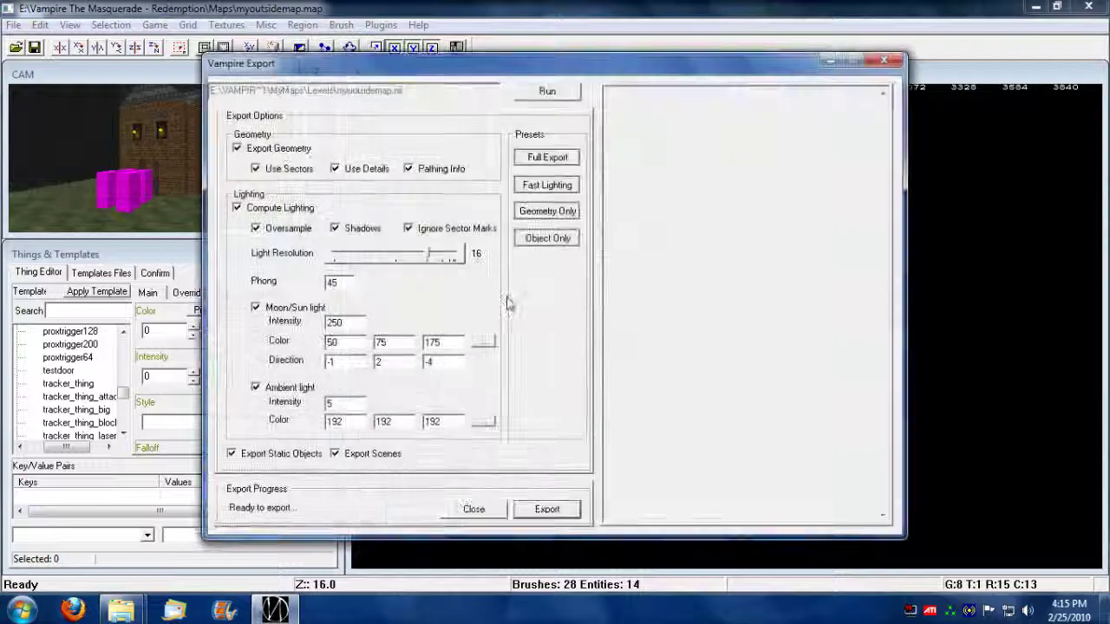
click(555, 510)
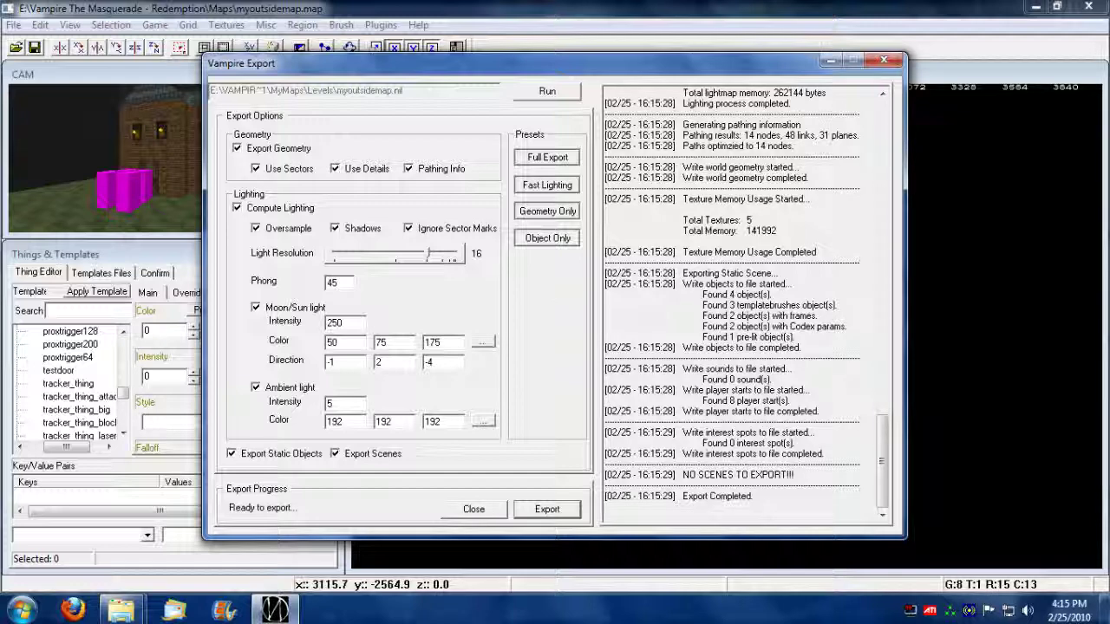
mouse_move(883, 455)
mouse_down()
mouse_move(883, 134)
mouse_move(882, 459)
mouse_up()
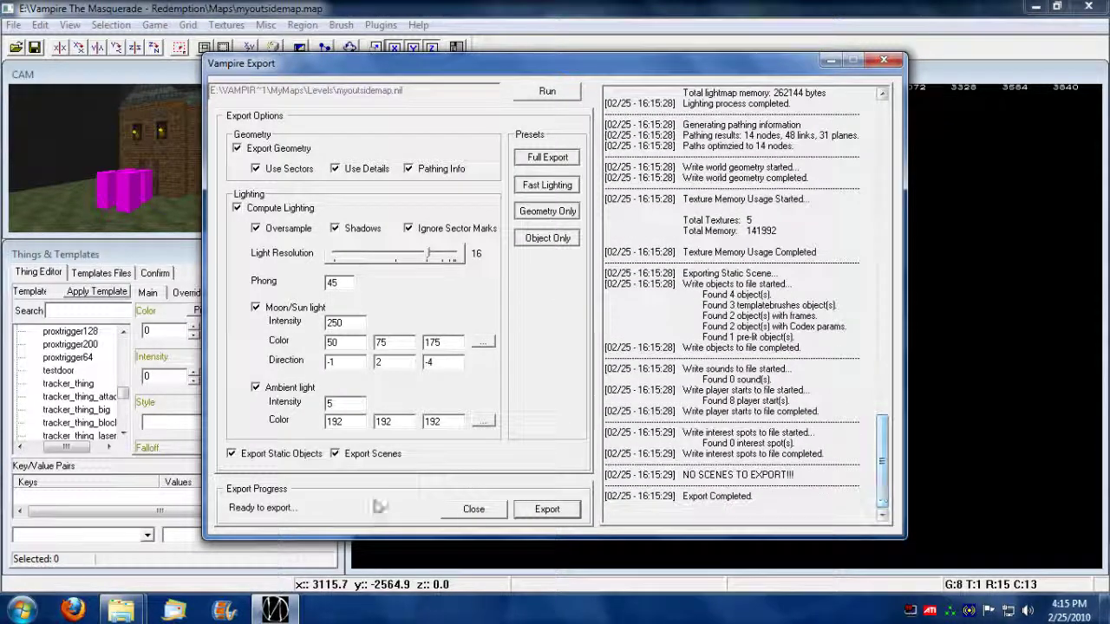
click(474, 510)
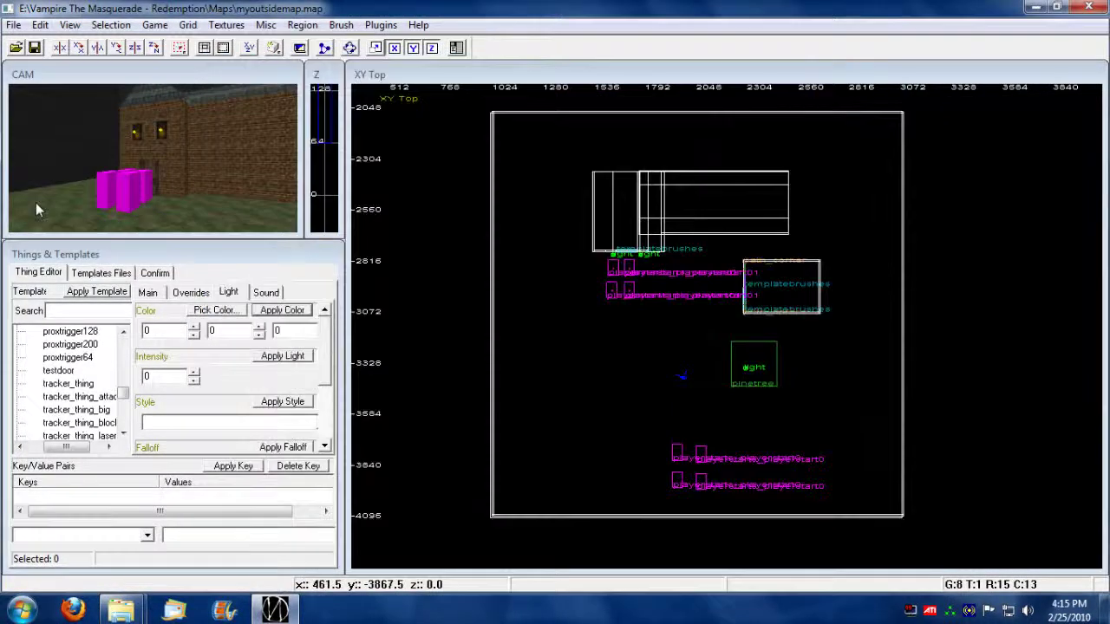
Start a new map and draw a rectangular brush about 672 by 592 units around the origin in top view
click(23, 26)
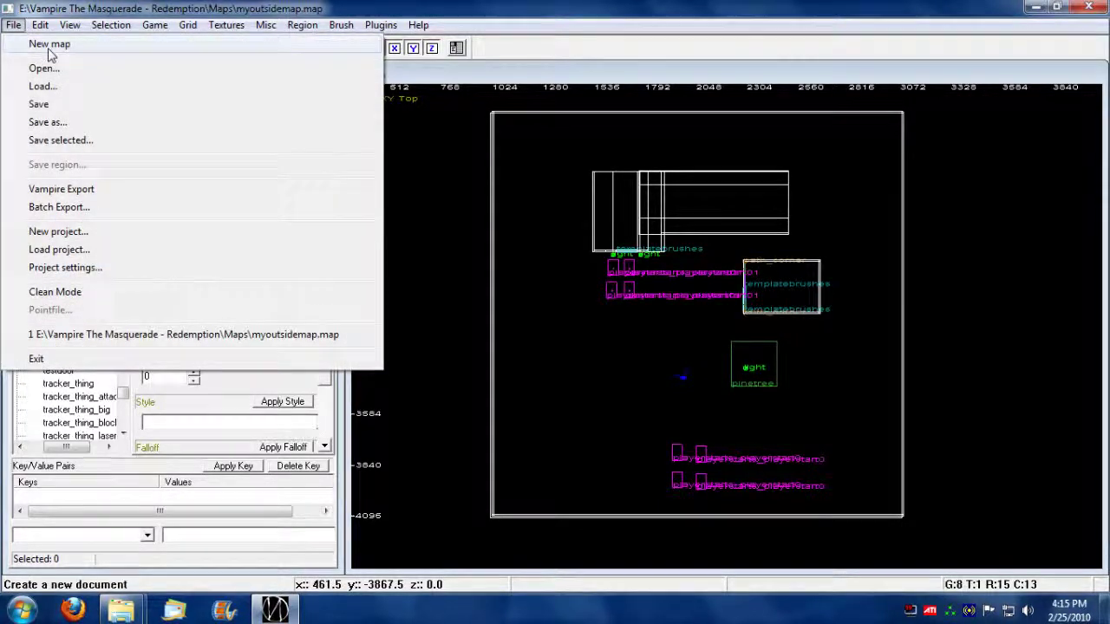
click(49, 42)
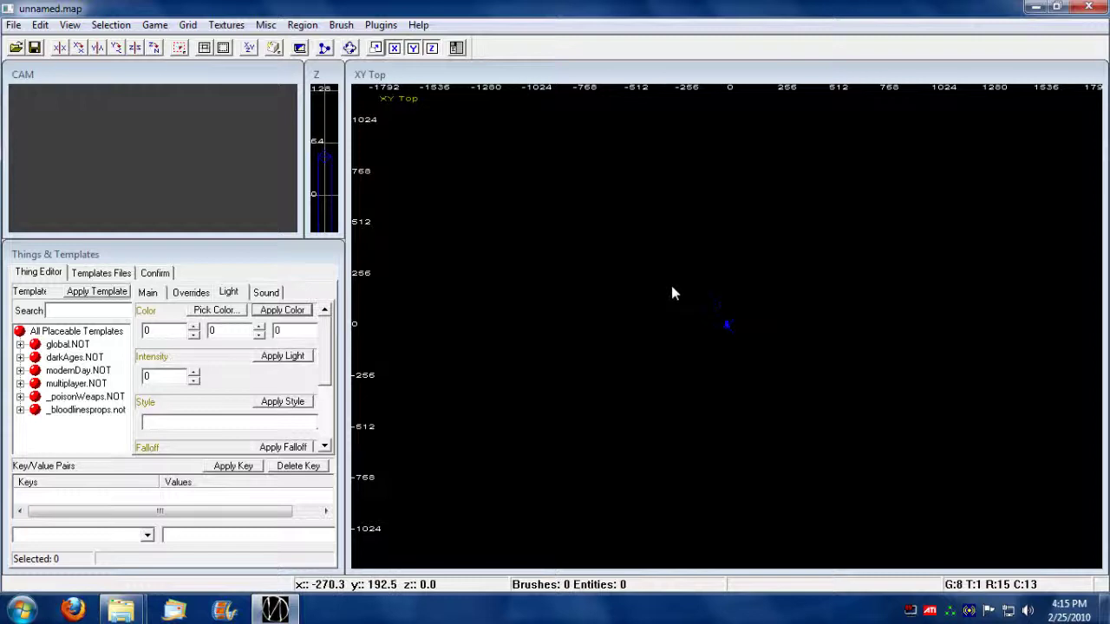
mouse_move(658, 267)
mouse_down()
mouse_move(768, 344)
mouse_move(793, 386)
mouse_up()
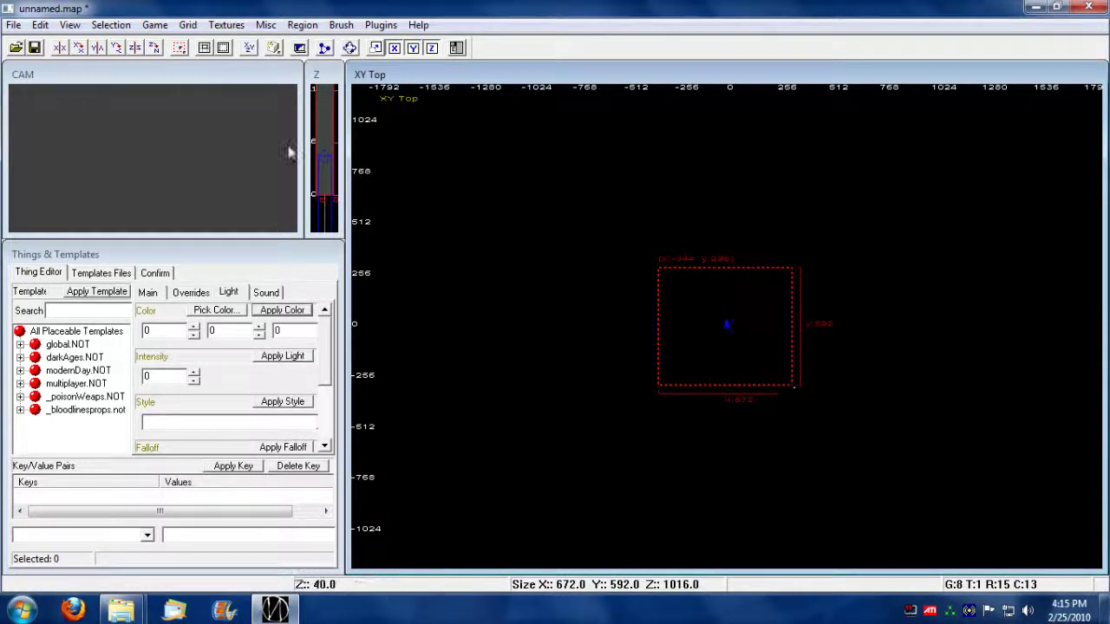
Reduce the brush's height to about 552 units in front view and hollow it into a room
key(ctrl+Tab)
right_drag(818, 271, 794, 295)
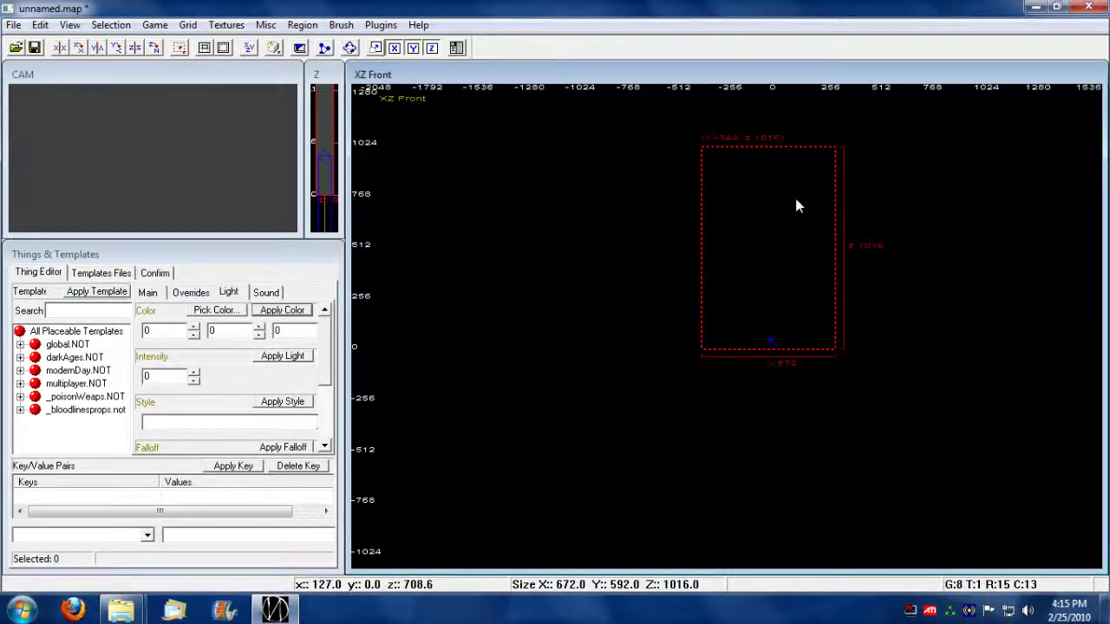
drag(776, 126, 776, 215)
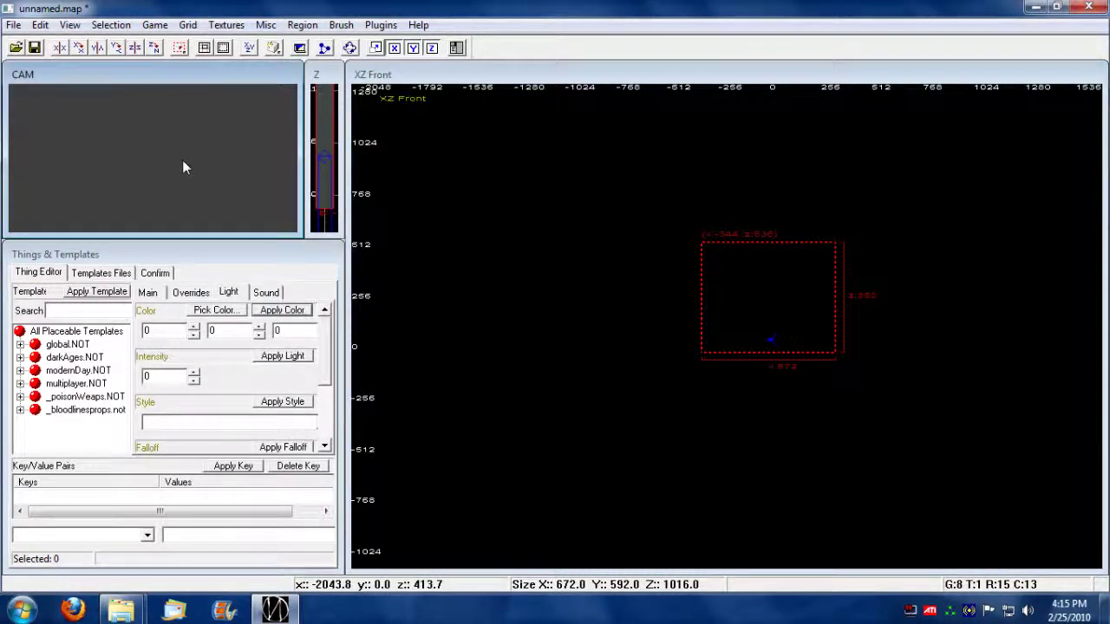
click(223, 48)
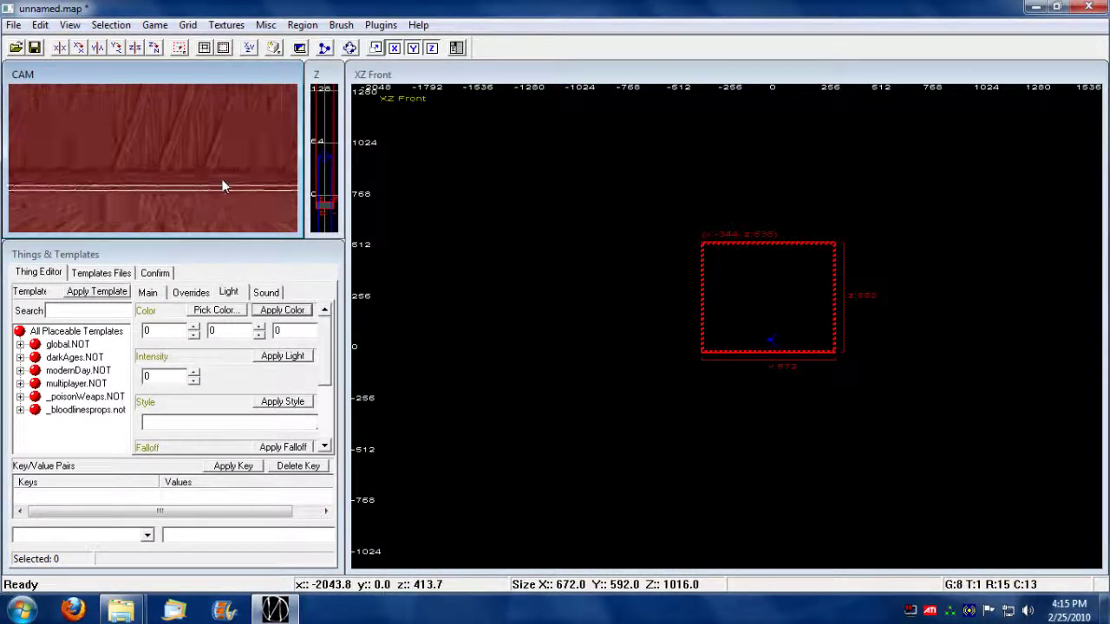
Move the 3D camera around inside the hollowed room to examine its walls and floor
right_drag(223, 309, 224, 305)
key(d)
key(d)
key(d)
key(d)
key(d)
key(d)
key(d)
key(d)
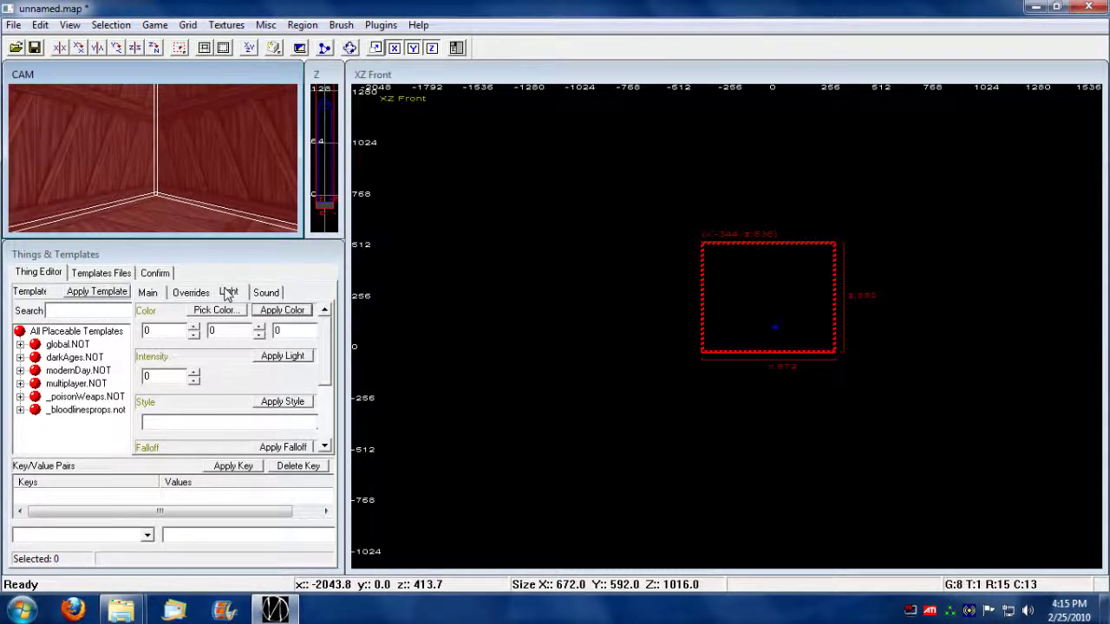
key(Right)
key(Right)
key(z)
key(z)
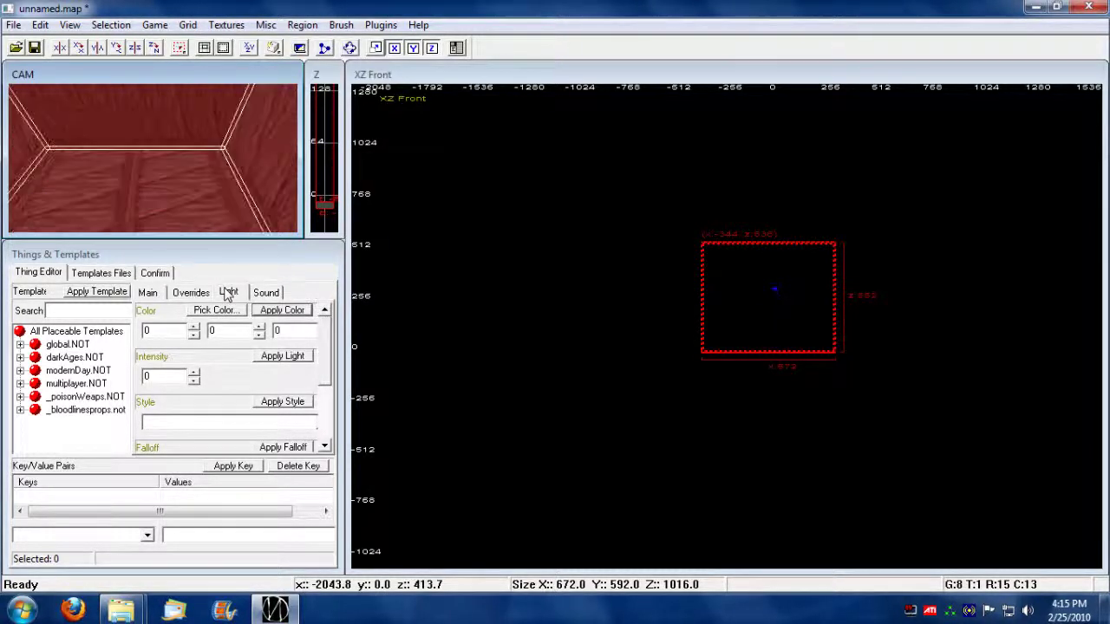
key(a)
key(Left)
key(Left)
key(Left)
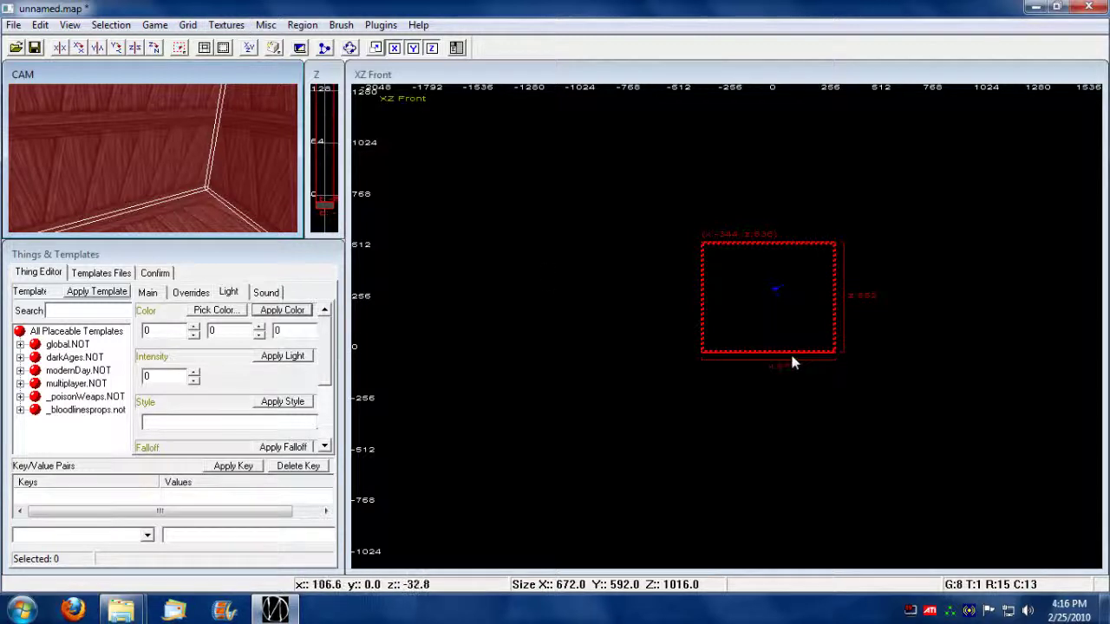
right_click(251, 174)
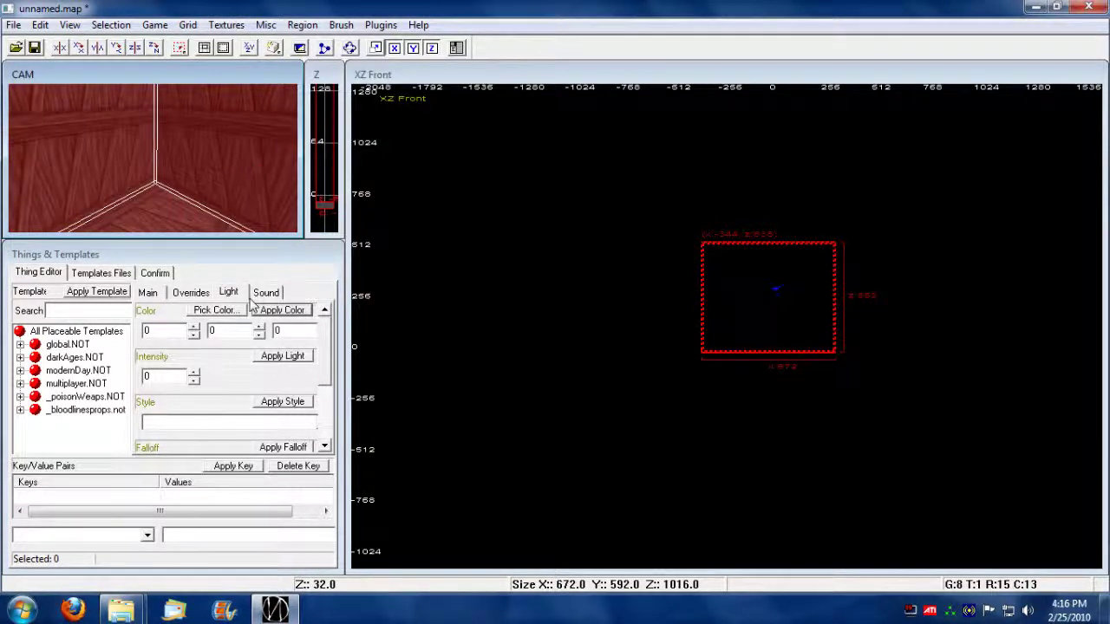
Apply the pmfloor1_3_p texture to all the room's brushes and clear the selection
key(t)
drag(331, 344, 337, 414)
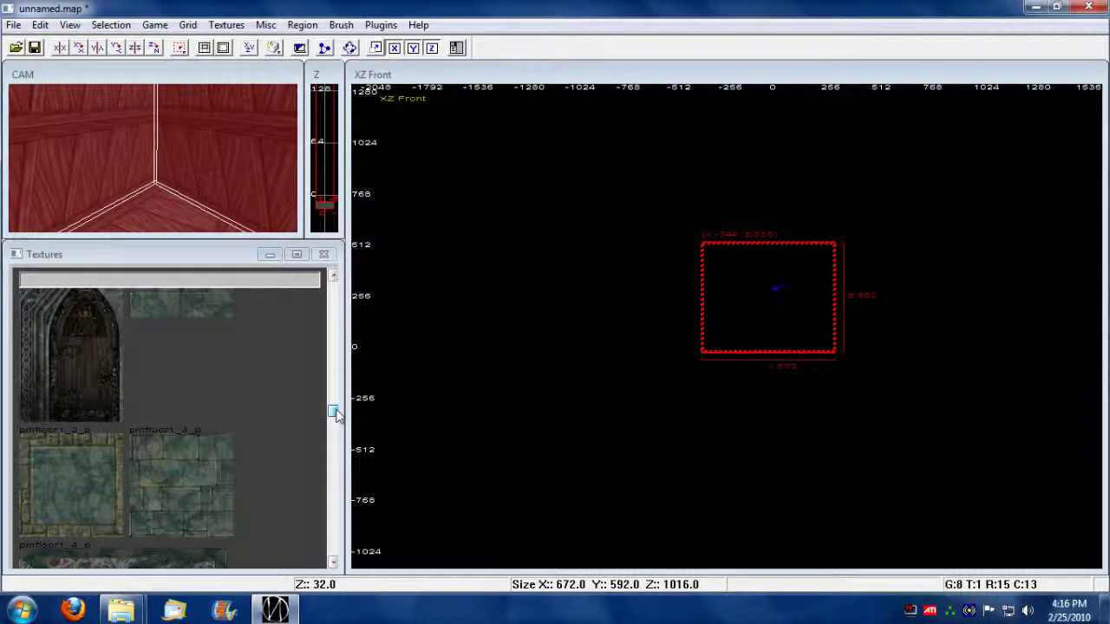
click(226, 488)
right_drag(168, 214, 174, 205)
key(Escape)
Add a light entity near the middle of the room at about X -40, Y 0, Z 256 and deselect it
right_drag(793, 305, 734, 254)
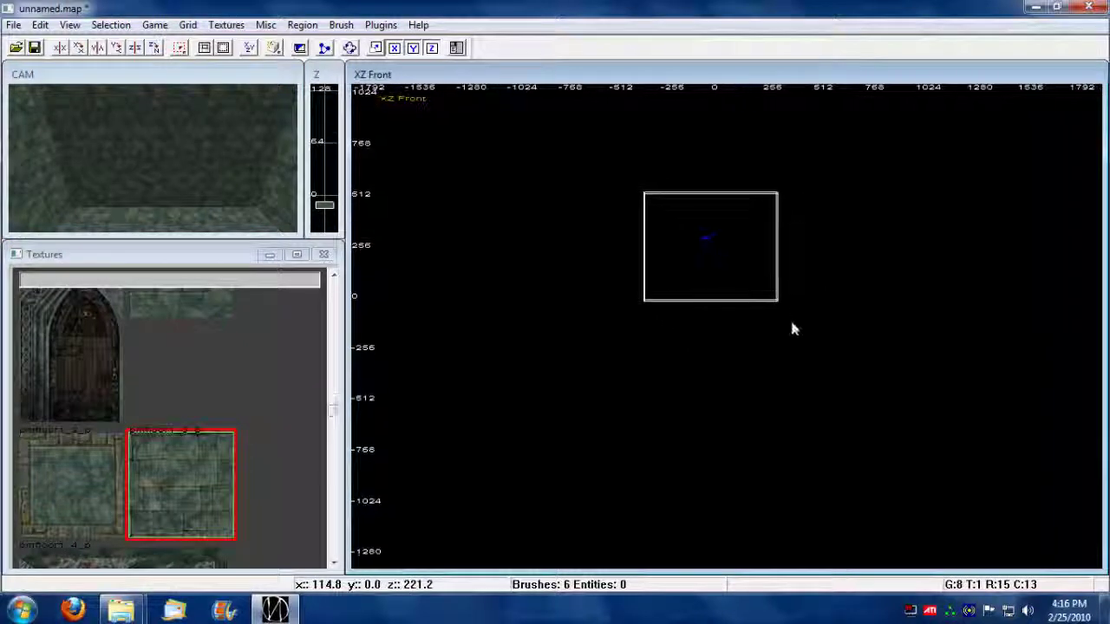
right_click(718, 256)
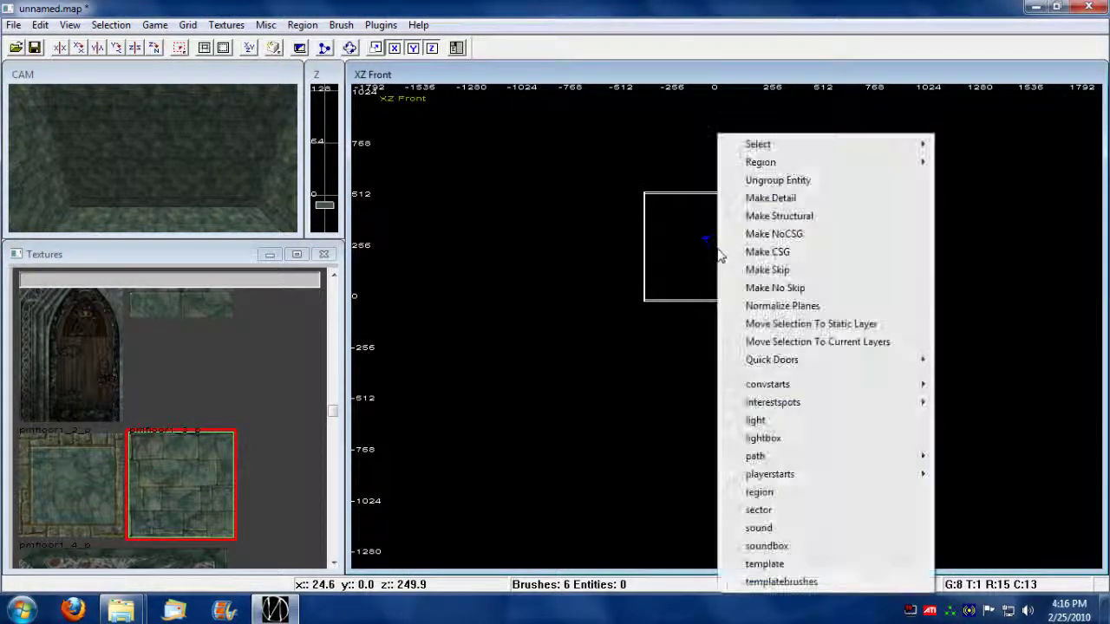
click(783, 422)
drag(701, 291, 709, 295)
right_drag(719, 330, 717, 353)
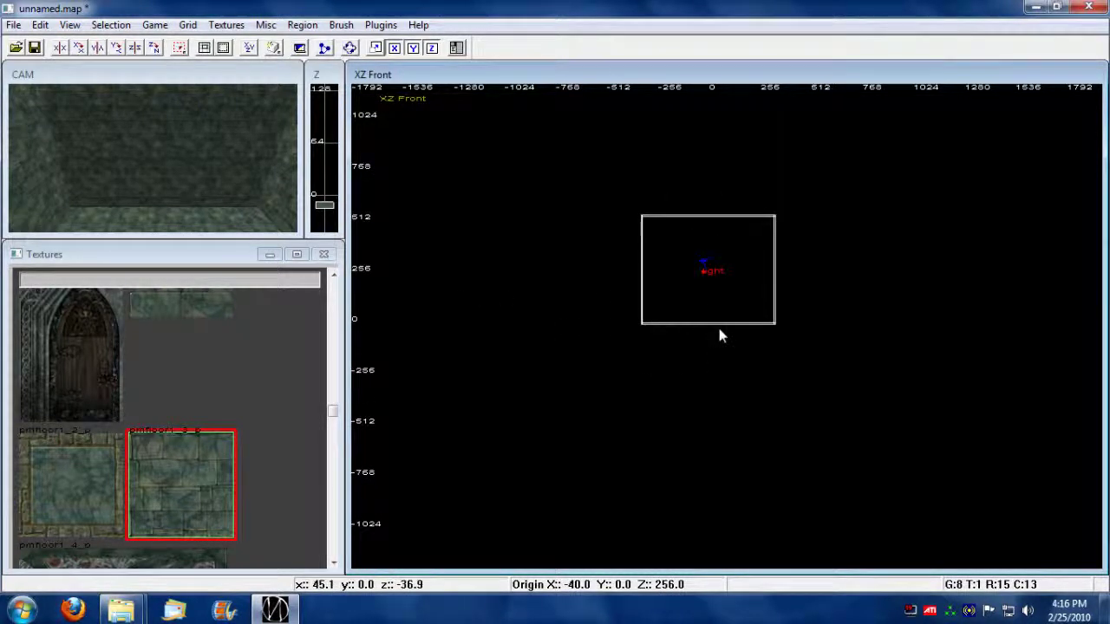
scroll(720, 335, up, 4)
scroll(706, 300, down, 1)
key(Escape)
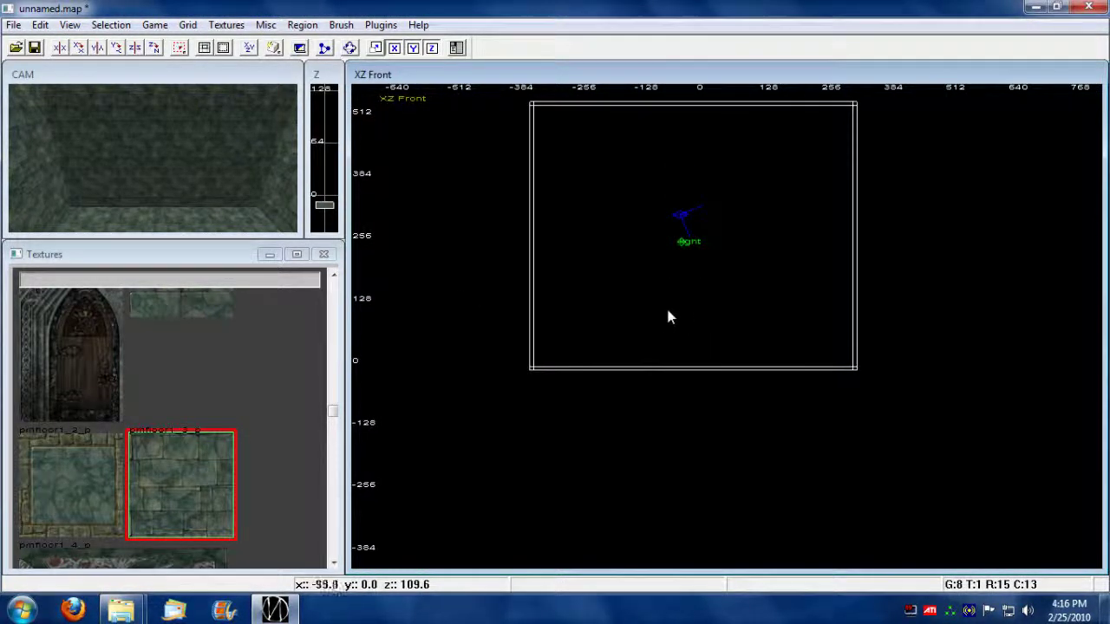
Add a playerstarts_playerstart0 entity and stand it on the room's floor at about X -136, Y -144, Z 117
right_click(651, 318)
mouse_move(748, 479)
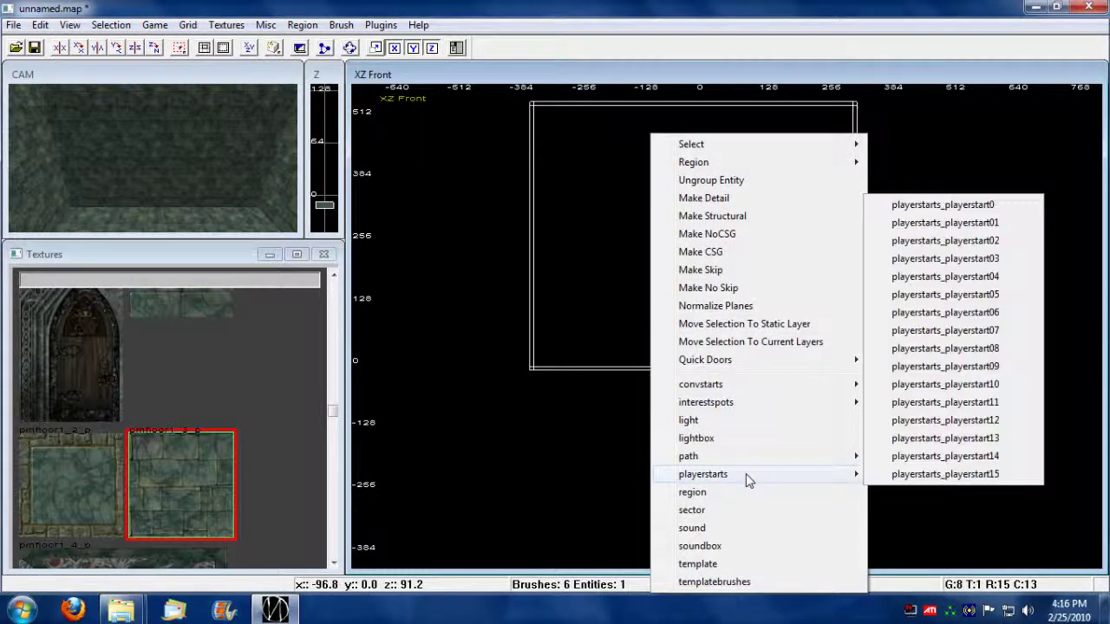
click(991, 206)
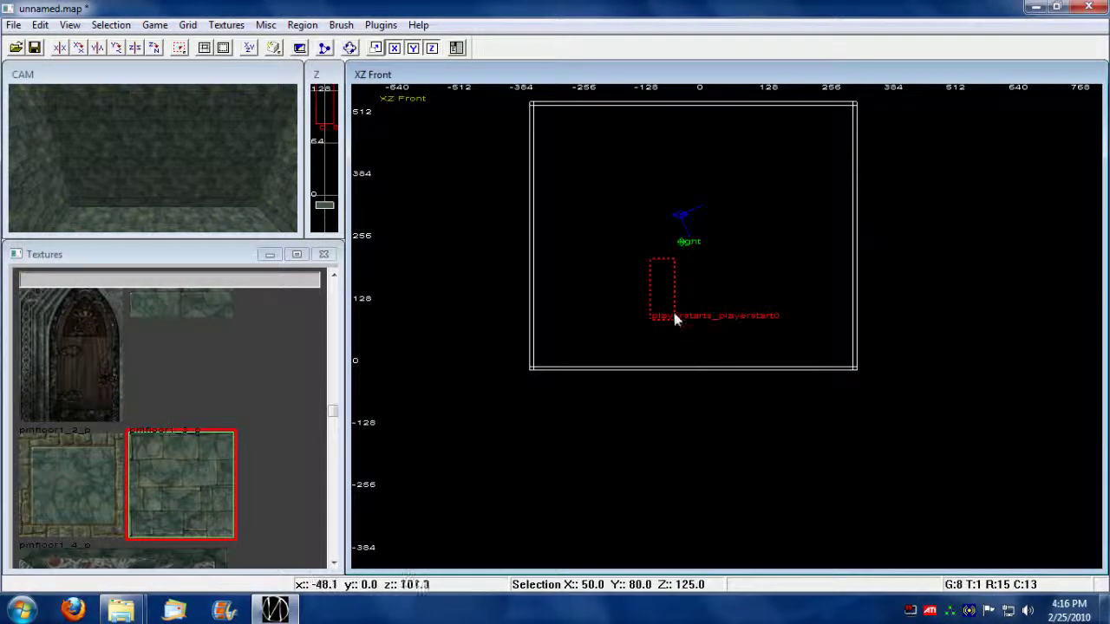
click(250, 48)
click(250, 49)
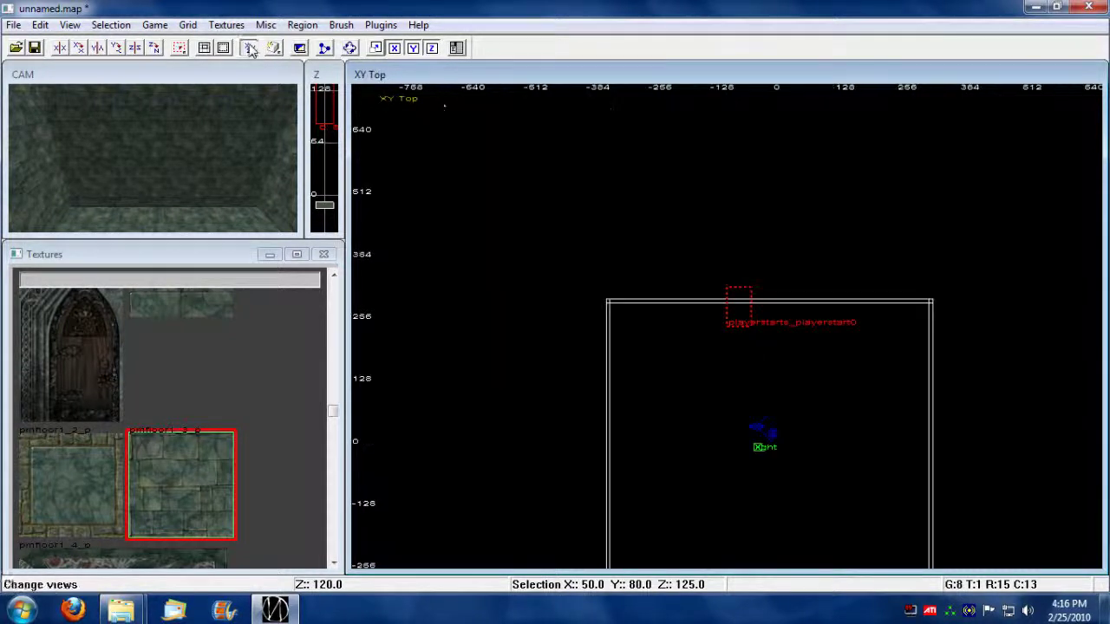
right_drag(801, 529, 776, 365)
drag(716, 146, 694, 382)
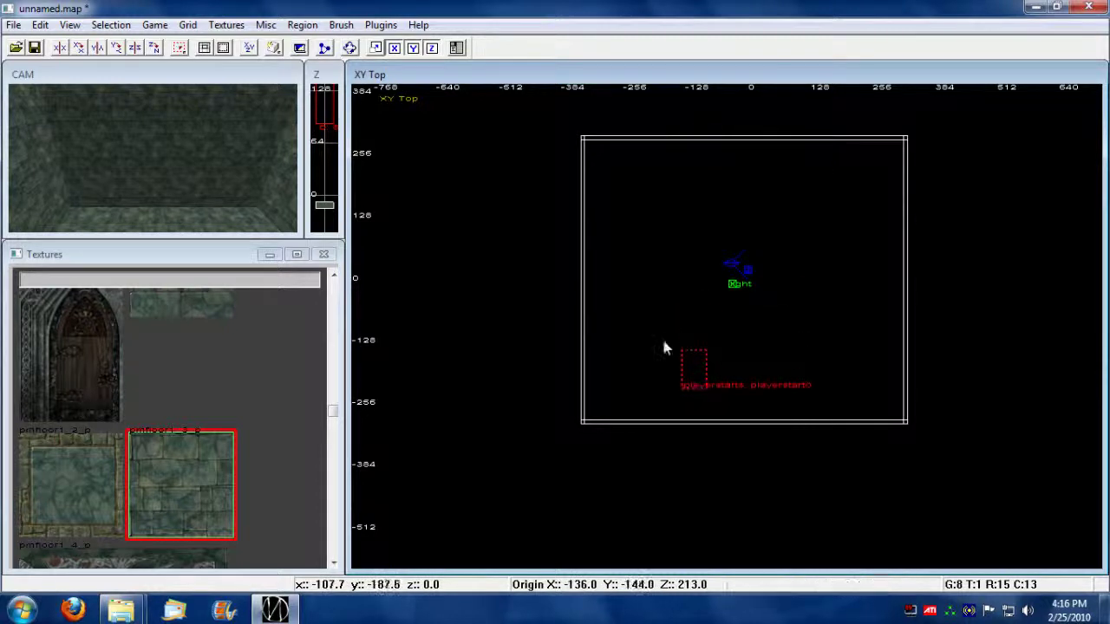
key(ctrl+Tab)
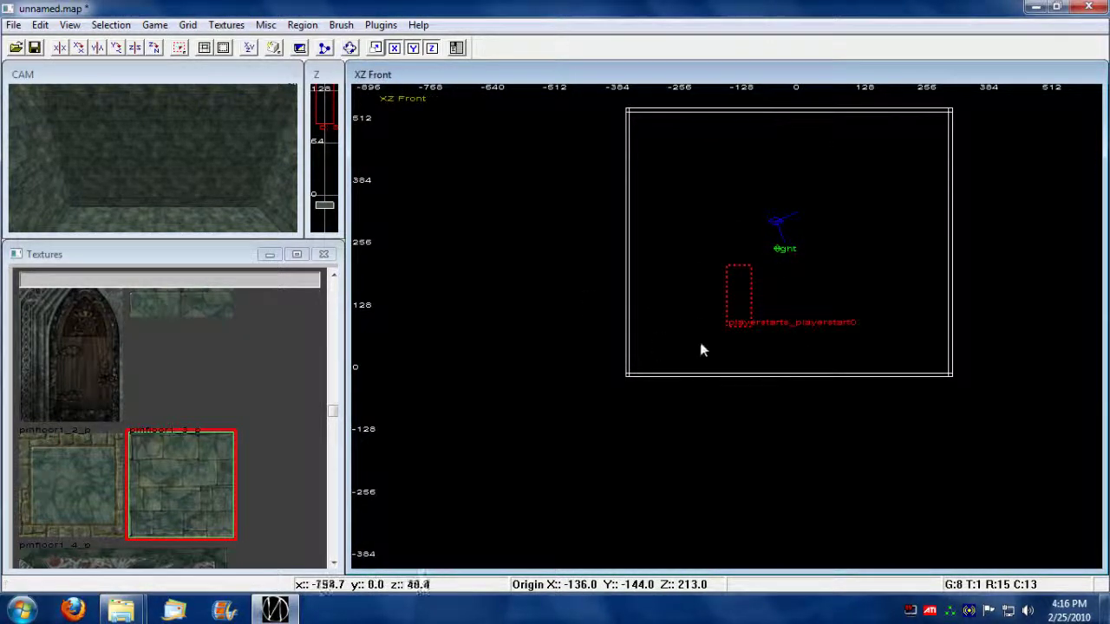
drag(736, 296, 736, 339)
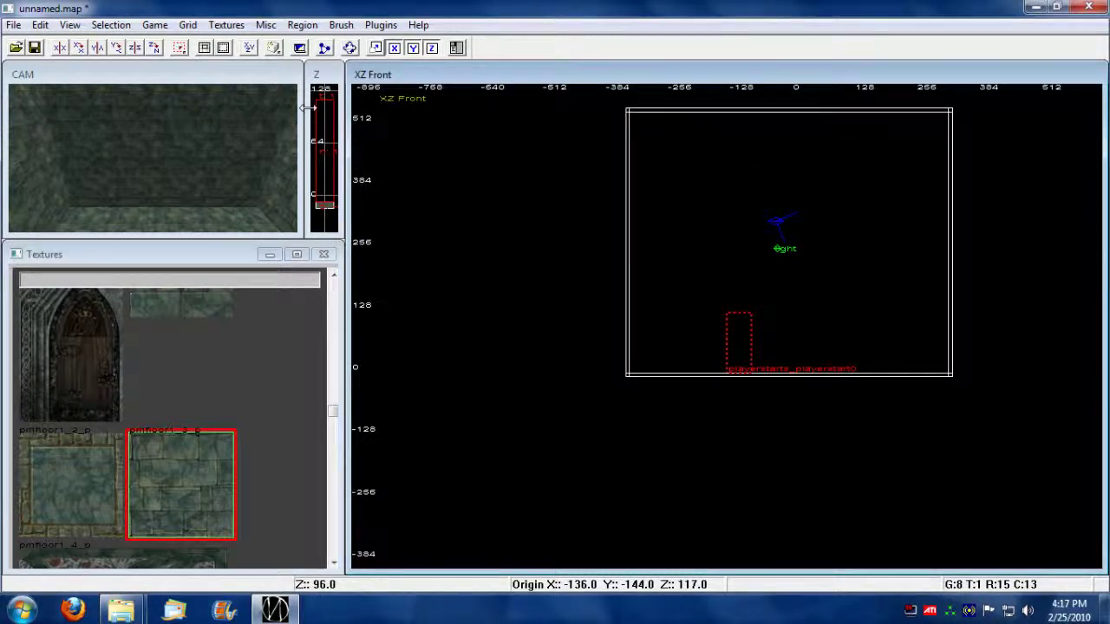
Duplicate the player start three times, arrange the four in a two-by-two block in top view, and deselect
click(249, 50)
click(250, 49)
right_drag(803, 305, 700, 356)
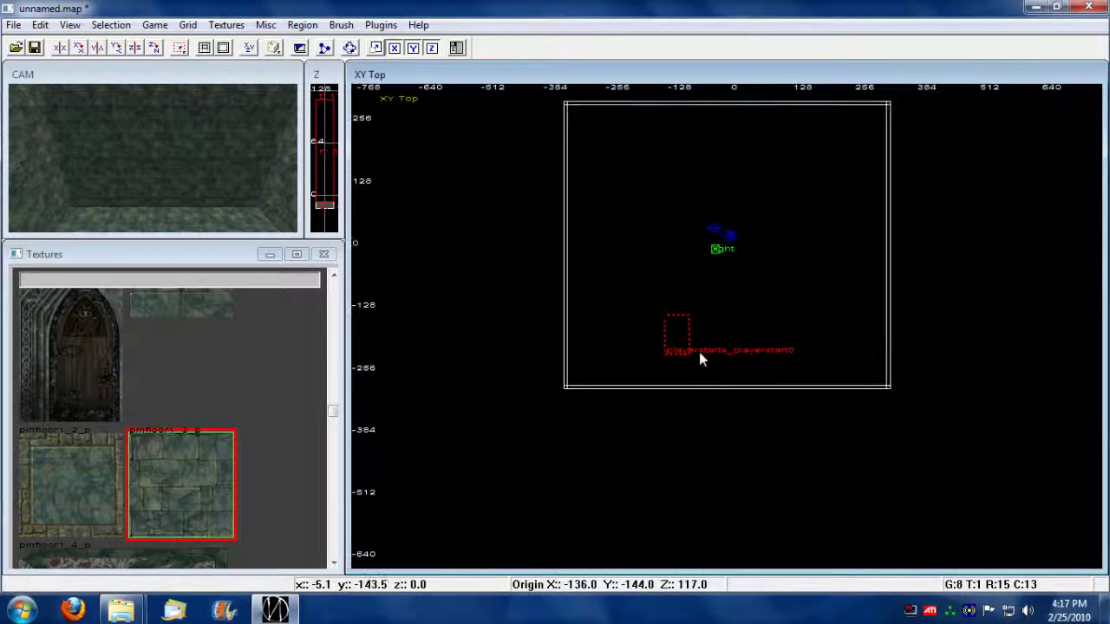
mouse_move(685, 334)
mouse_down()
mouse_move(664, 351)
mouse_move(677, 353)
mouse_move(653, 349)
mouse_move(684, 355)
mouse_move(689, 309)
mouse_move(644, 297)
mouse_up()
key(space)
key(space)
key(space)
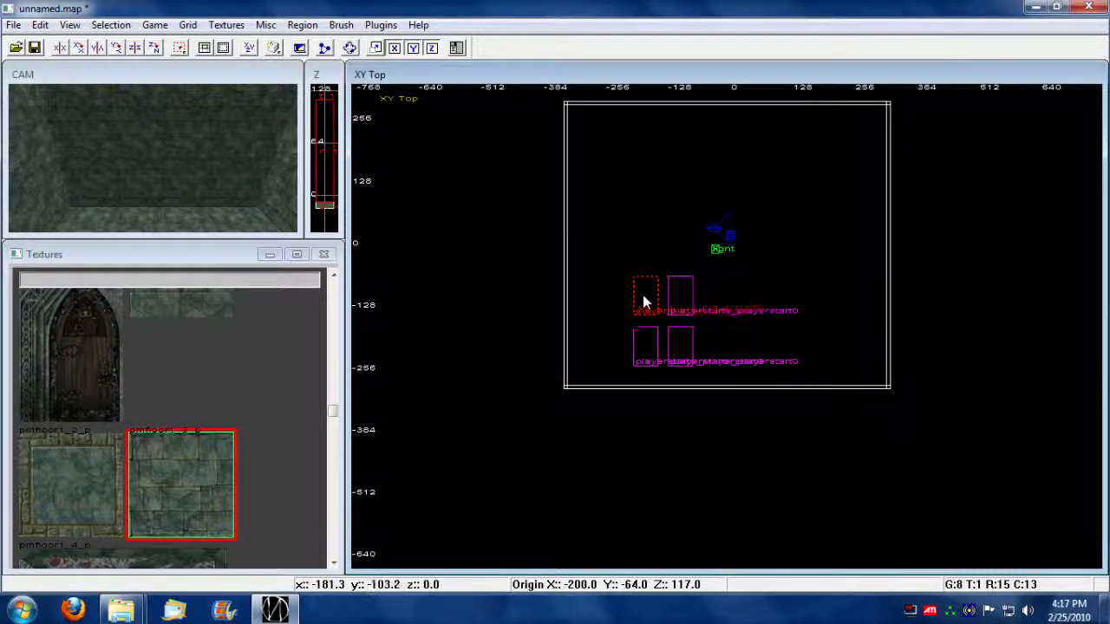
key(Escape)
Select the room's floor brush, enable its Walk surface flag, and clear the selection
right_drag(188, 211, 185, 213)
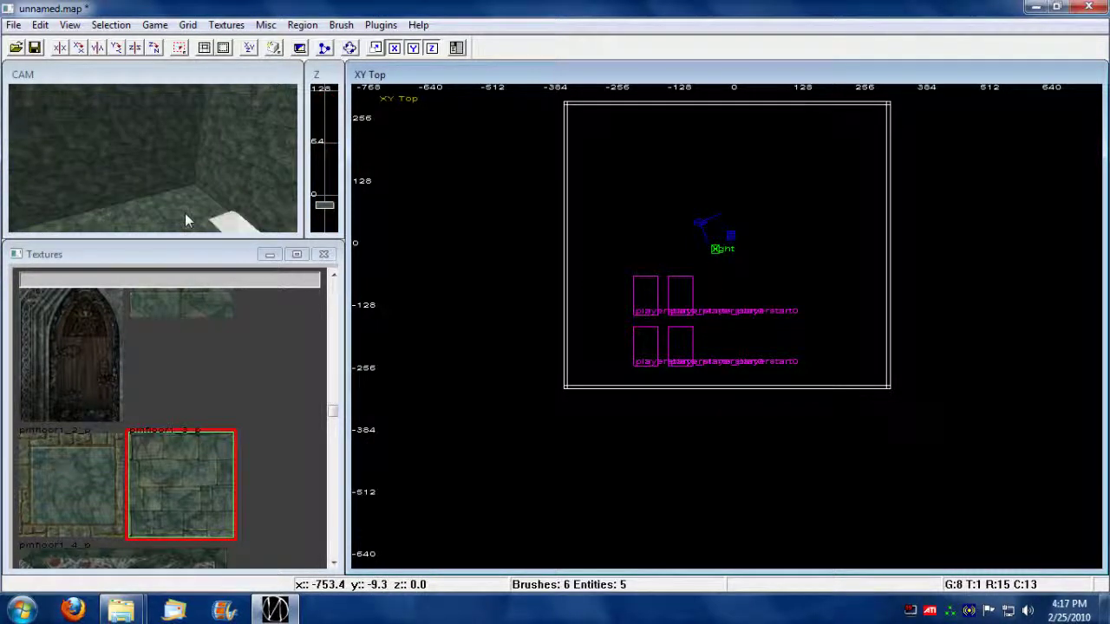
shift+click(184, 214)
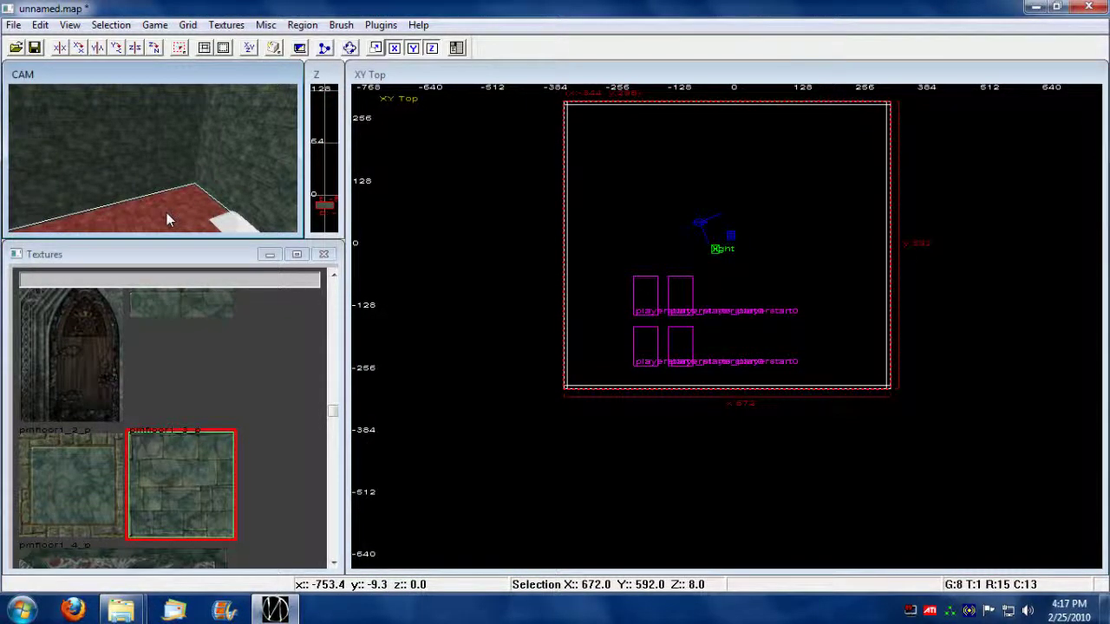
key(z)
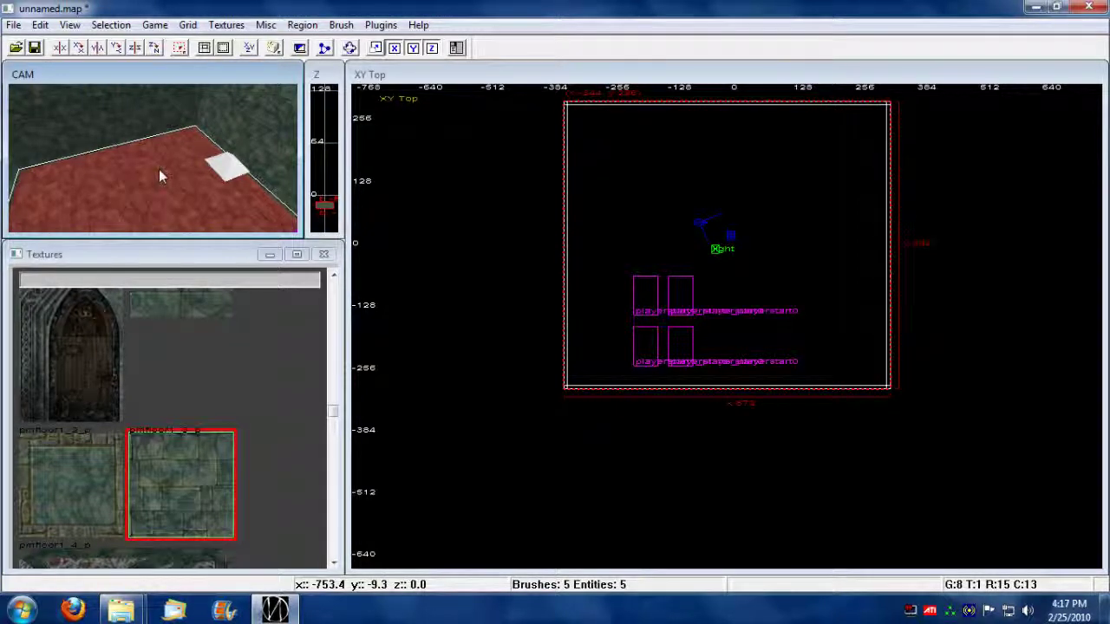
key(s)
click(734, 300)
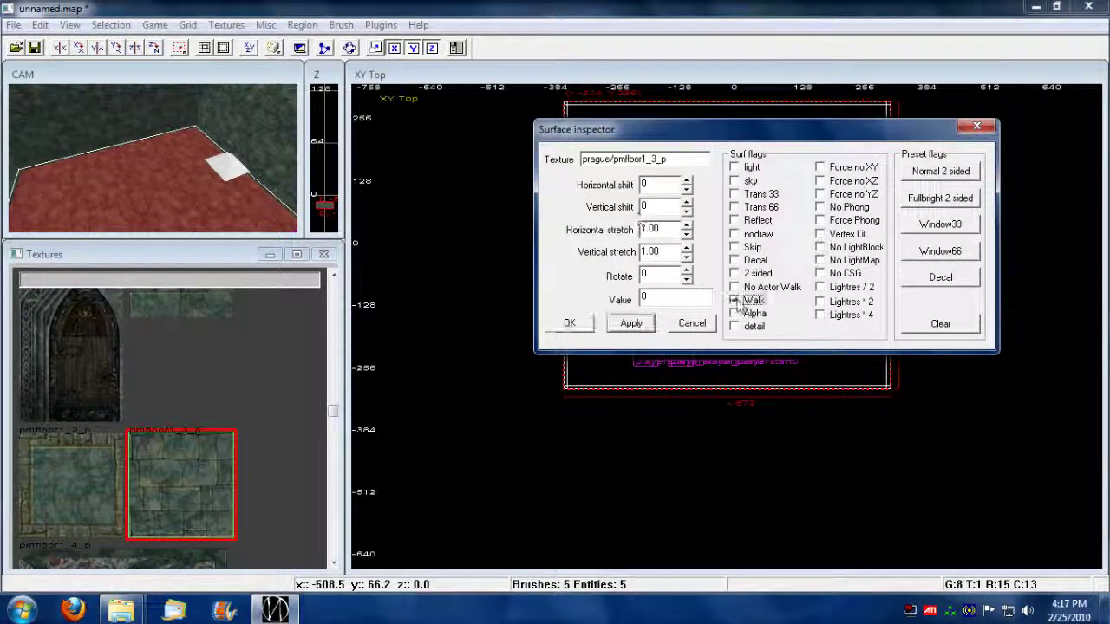
click(564, 324)
key(Escape)
Examine the four player starts on the room's floor from several camera angles
key(Right)
key(Right)
key(Right)
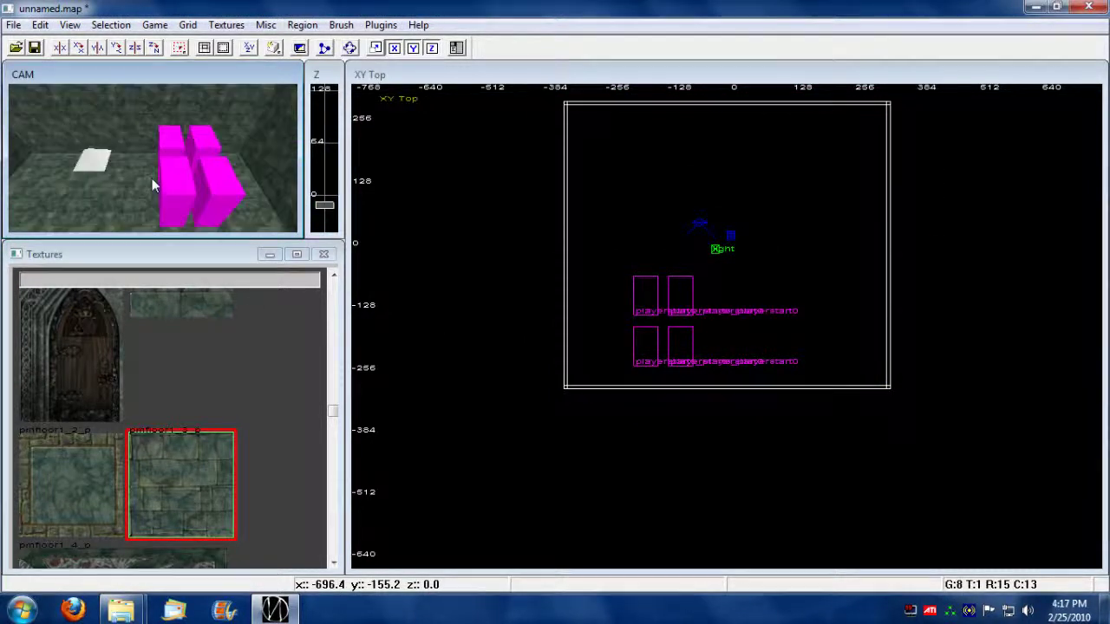
key(Down)
key(Down)
key(Up)
key(Right)
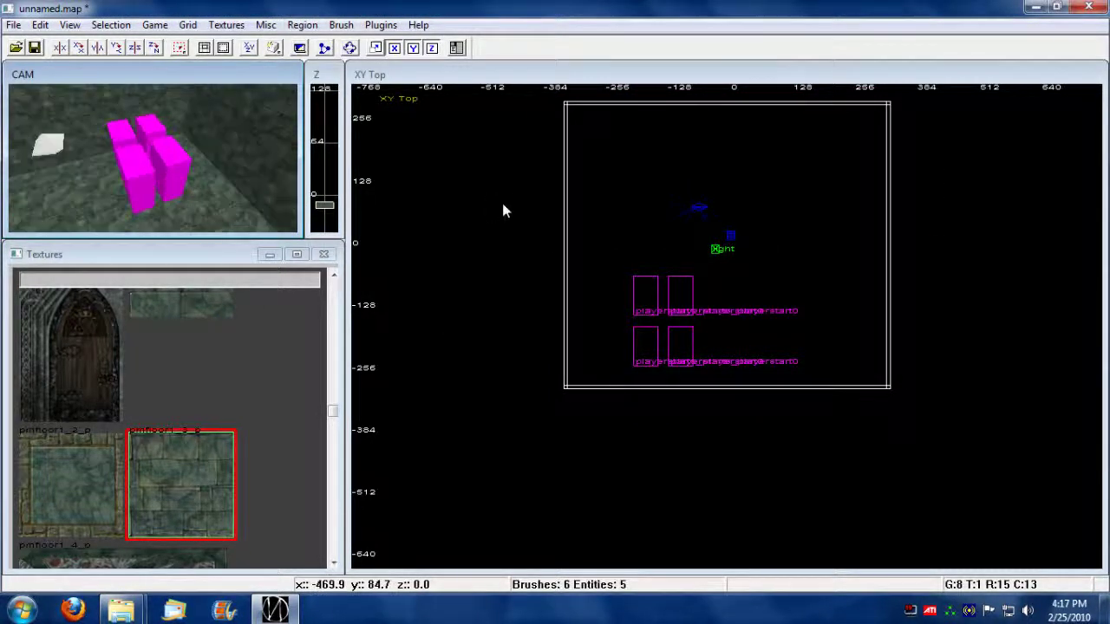
key(Down)
key(Down)
key(Left)
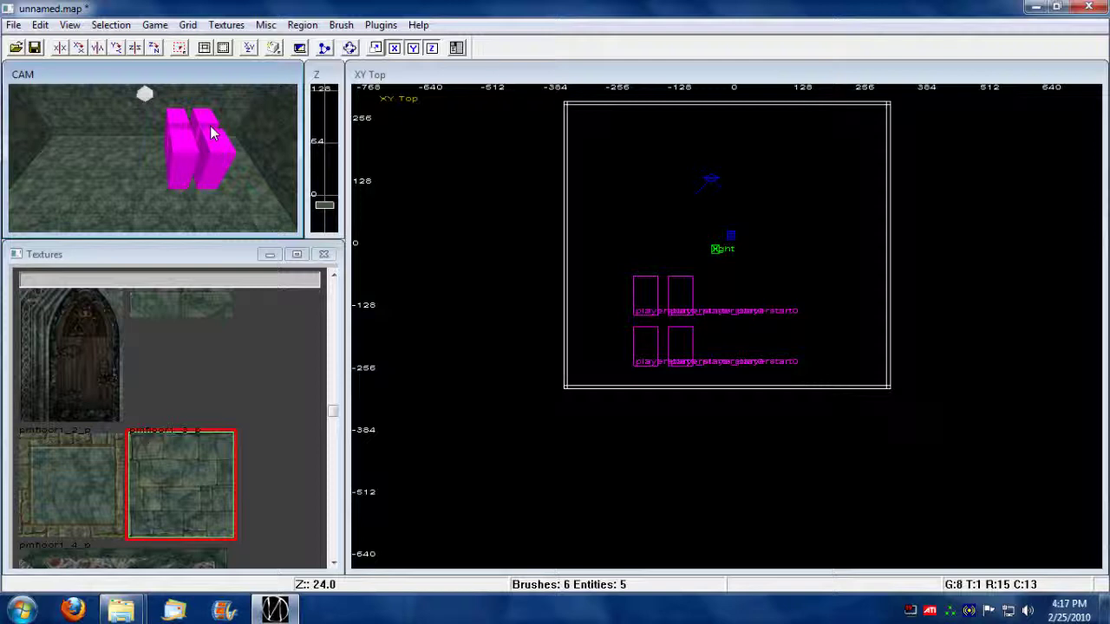
With the door1_3_p texture, draw a door brush about 104 units wide and 8 thick within the wall behind the player starts
right_drag(673, 395, 676, 378)
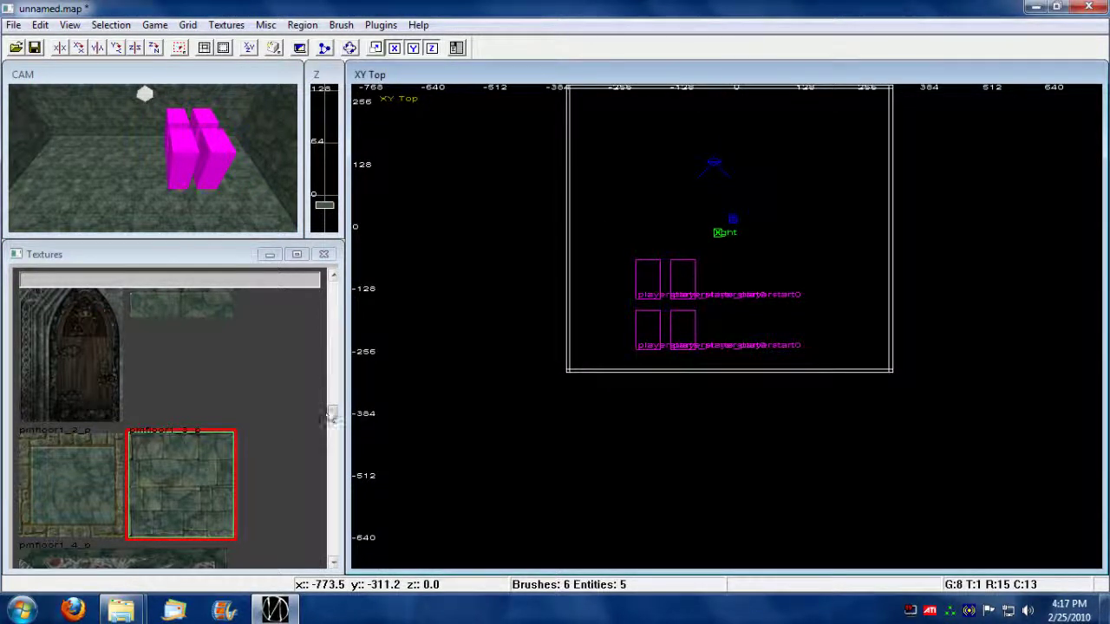
drag(332, 411, 339, 313)
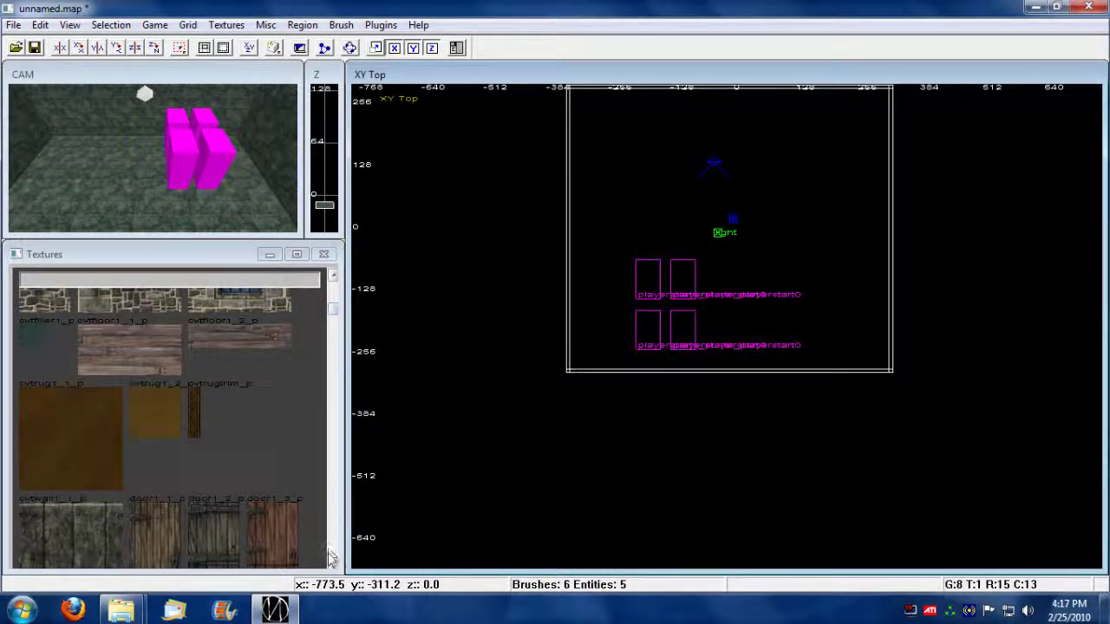
scroll(333, 559, down, 3)
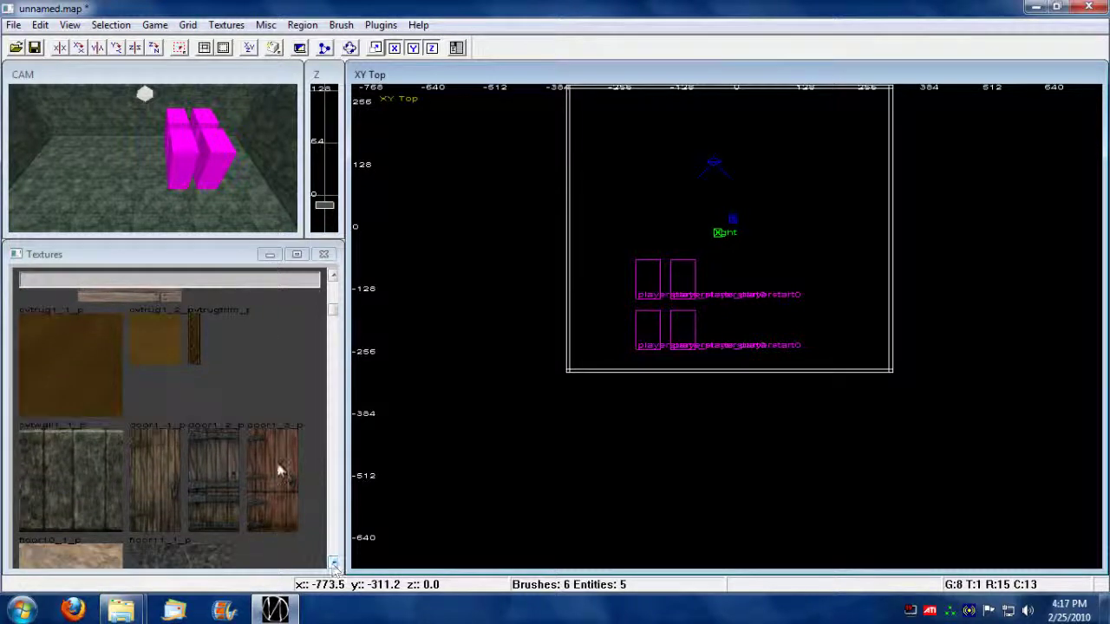
click(278, 468)
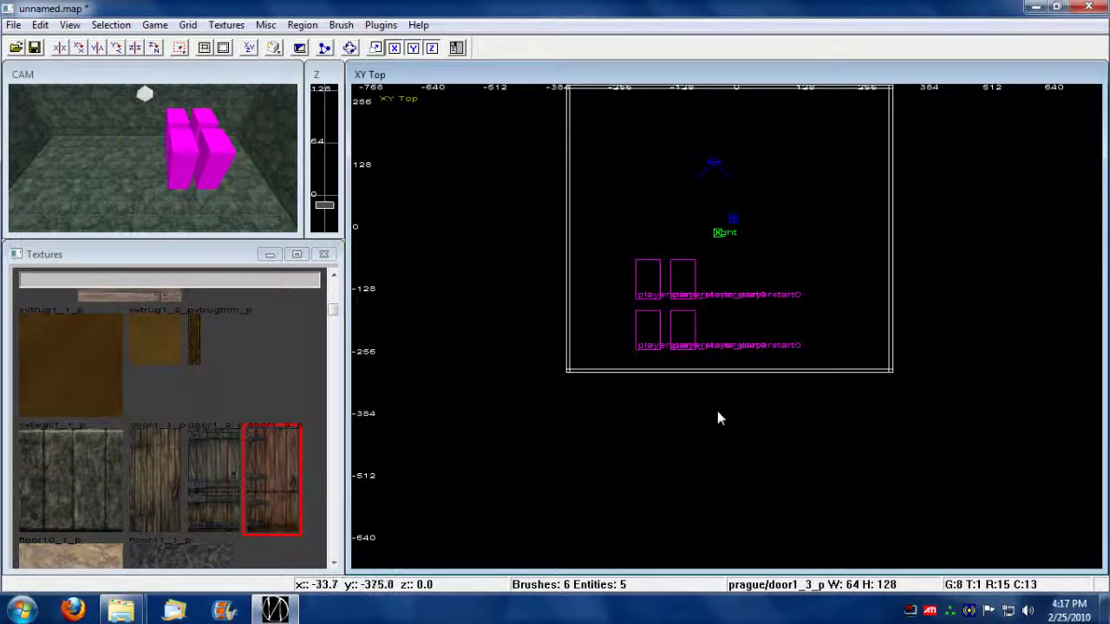
mouse_move(652, 375)
mouse_down()
mouse_move(690, 376)
mouse_move(631, 372)
mouse_up()
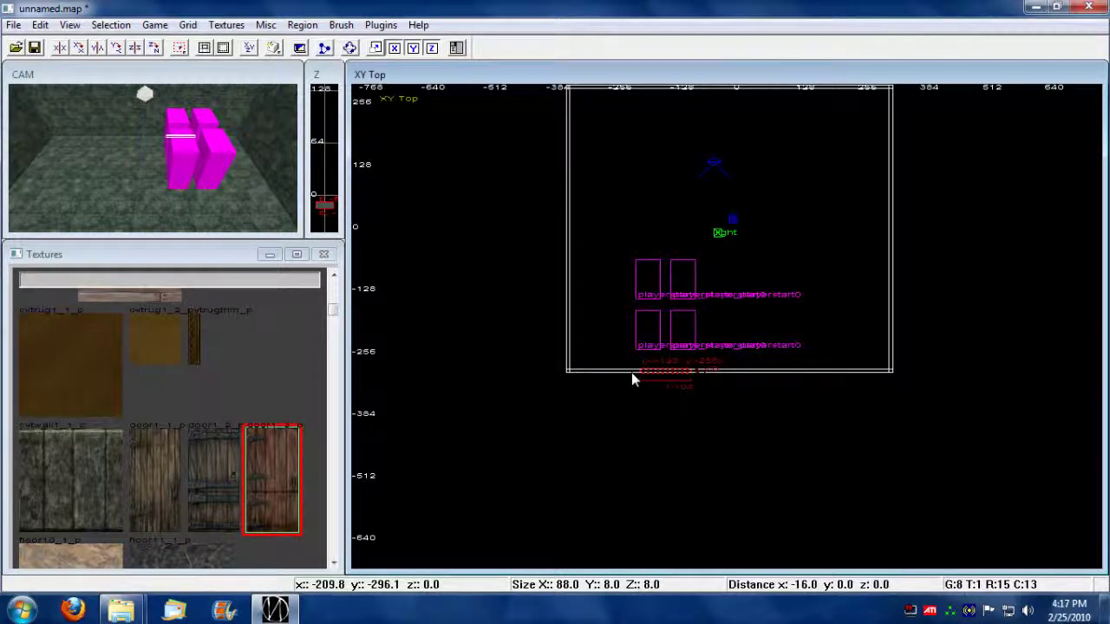
In the XZ front view, stretch the door brush to about 184 units high and CSG-subtract it from the wall
click(251, 48)
drag(741, 297, 743, 217)
right_drag(259, 143, 240, 142)
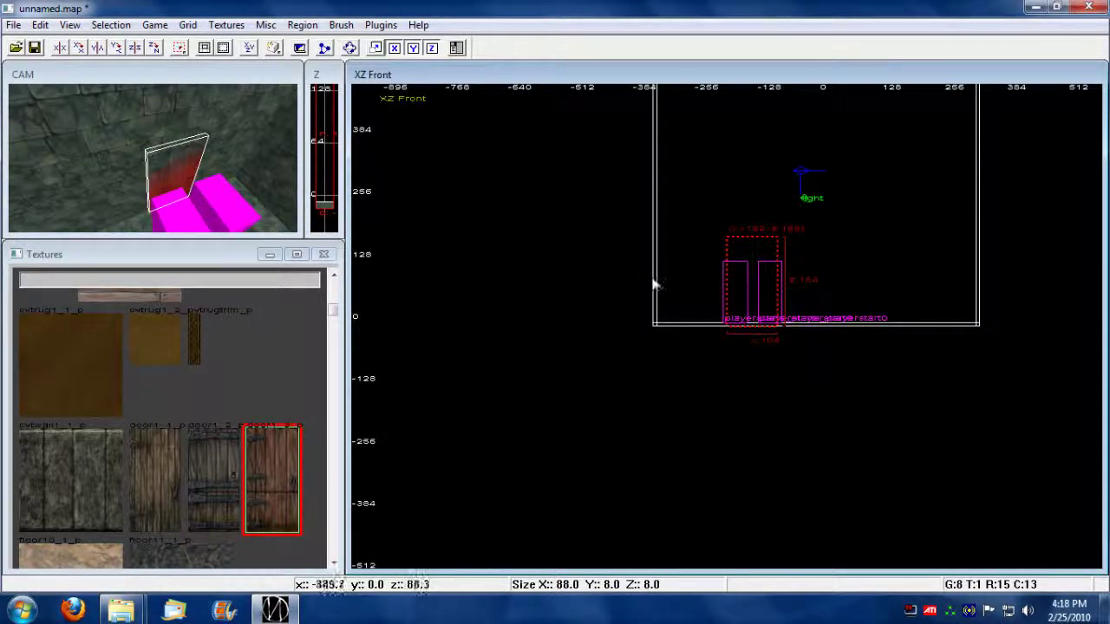
right_drag(196, 188, 207, 50)
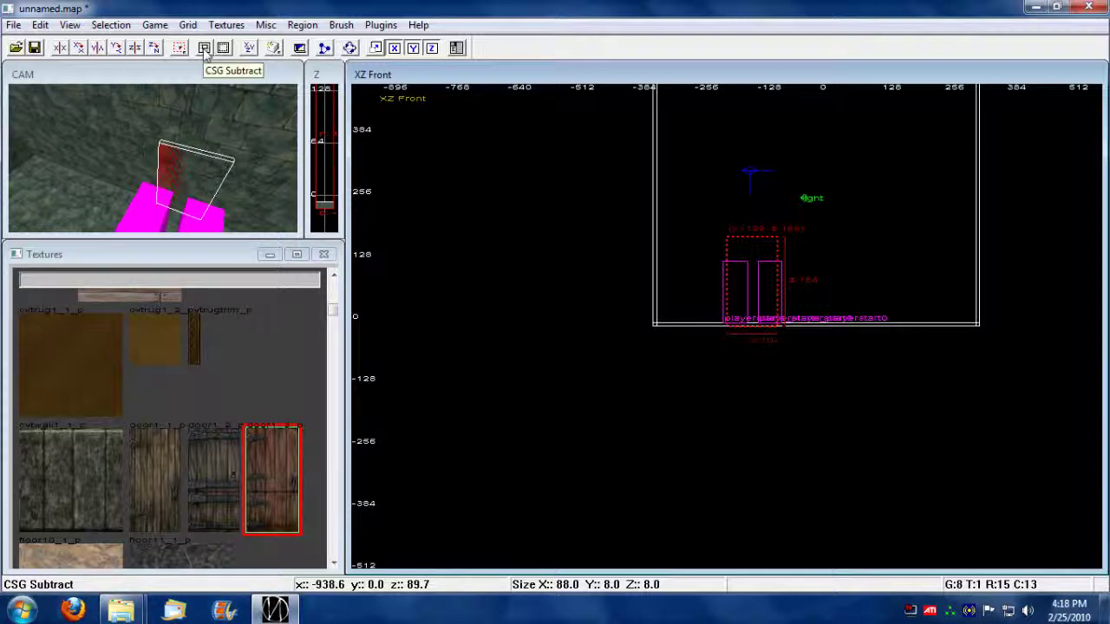
click(204, 48)
Set the door texture's horizontal stretch and vertical stretch to 1.30 in the Surface inspector
right_click(277, 203)
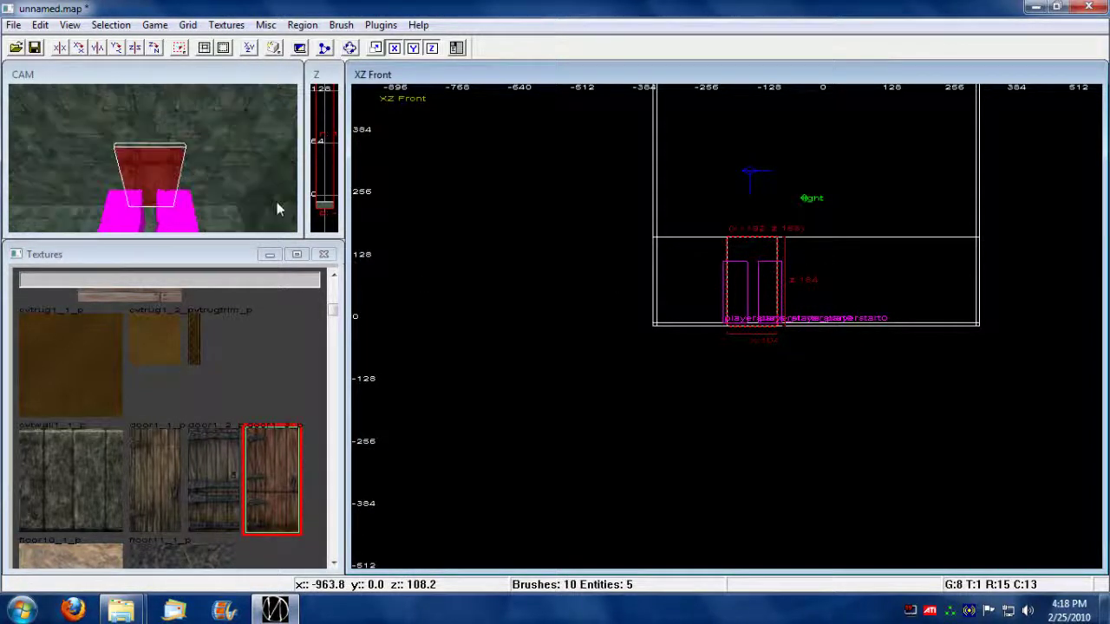
right_click(272, 199)
key(Up)
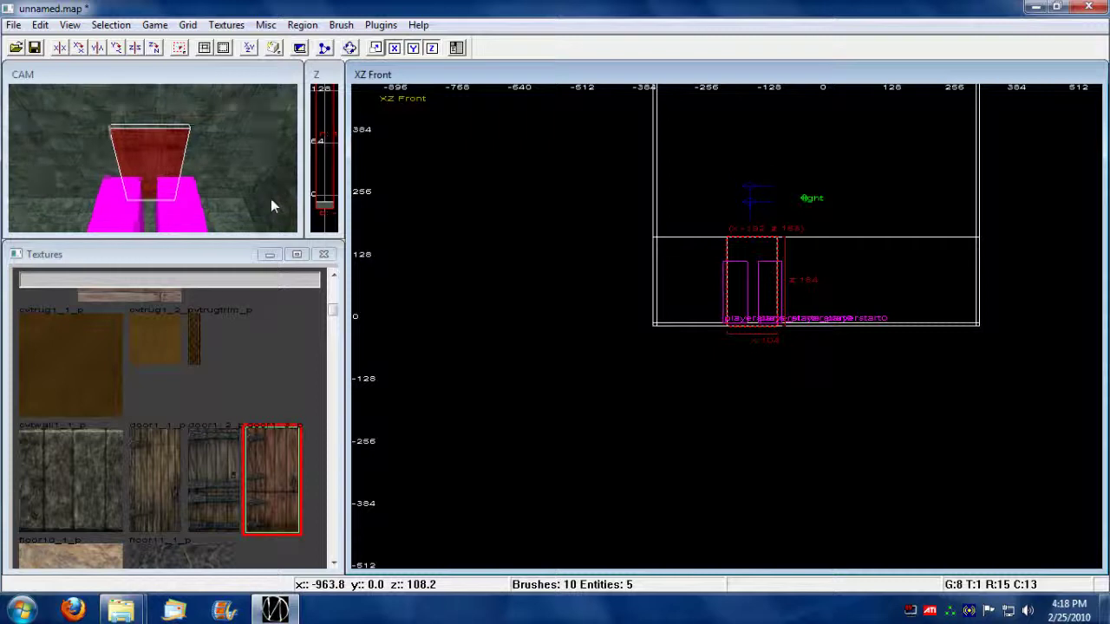
right_drag(271, 205, 271, 206)
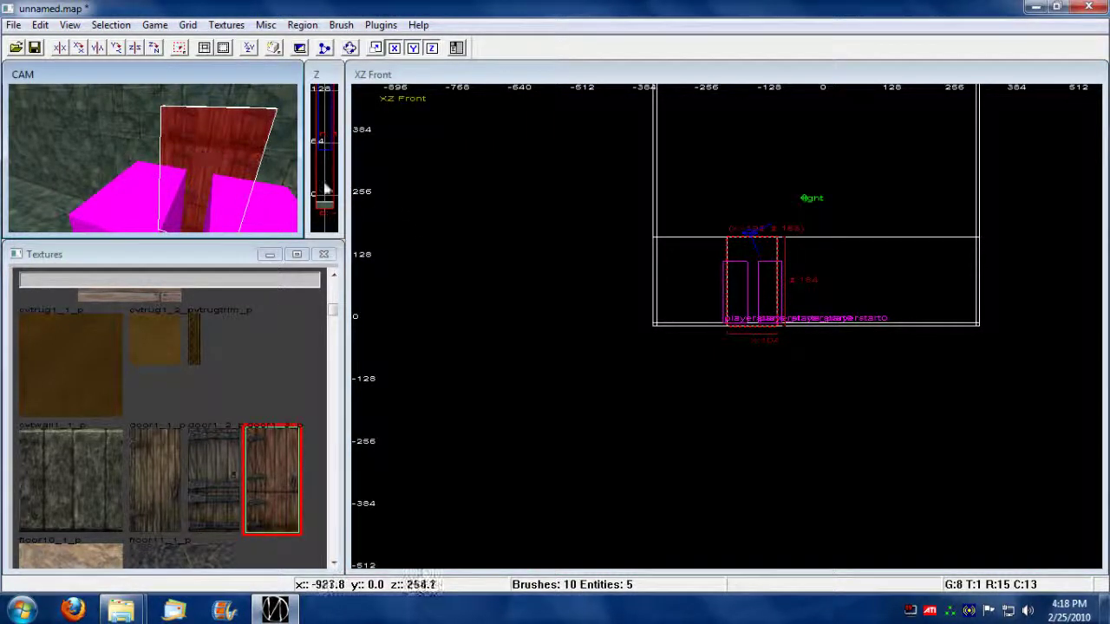
key(s)
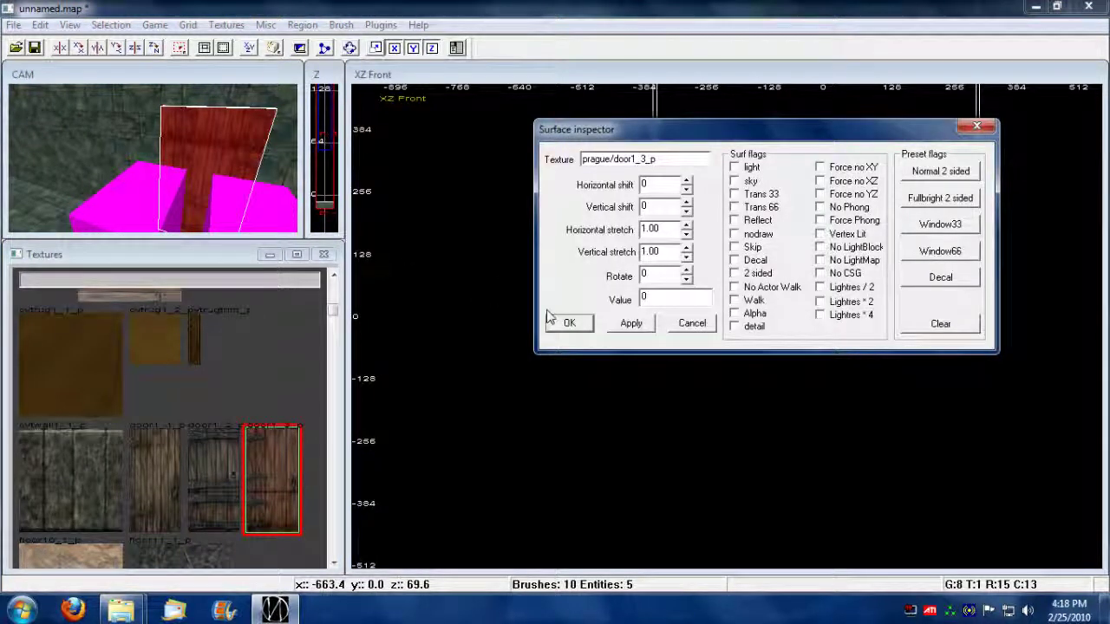
click(686, 248)
click(686, 248)
click(686, 248)
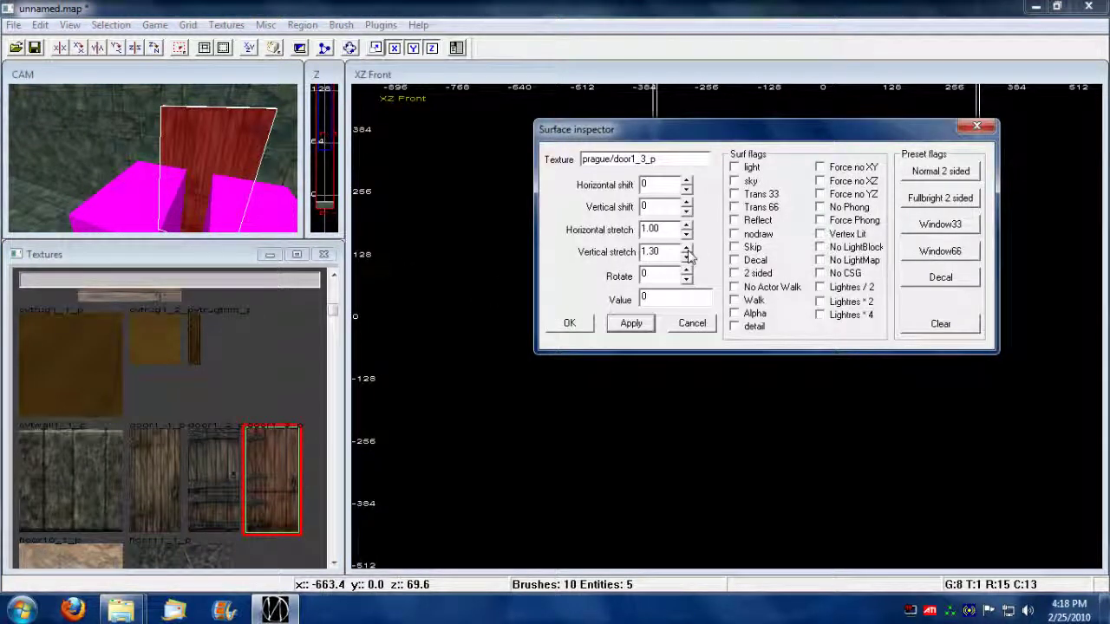
click(686, 226)
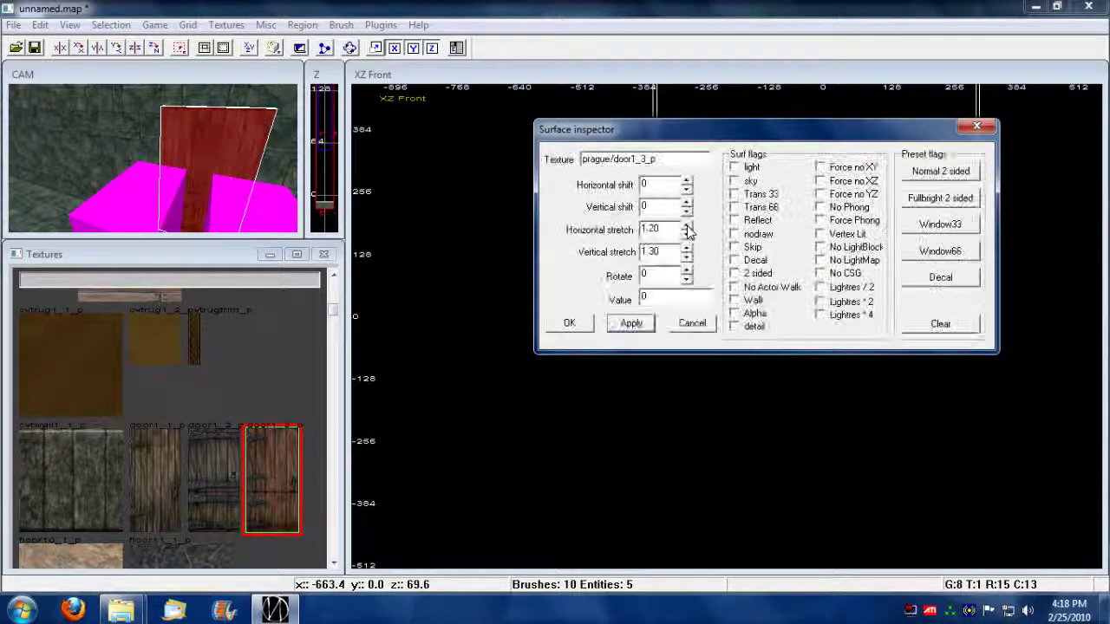
click(685, 225)
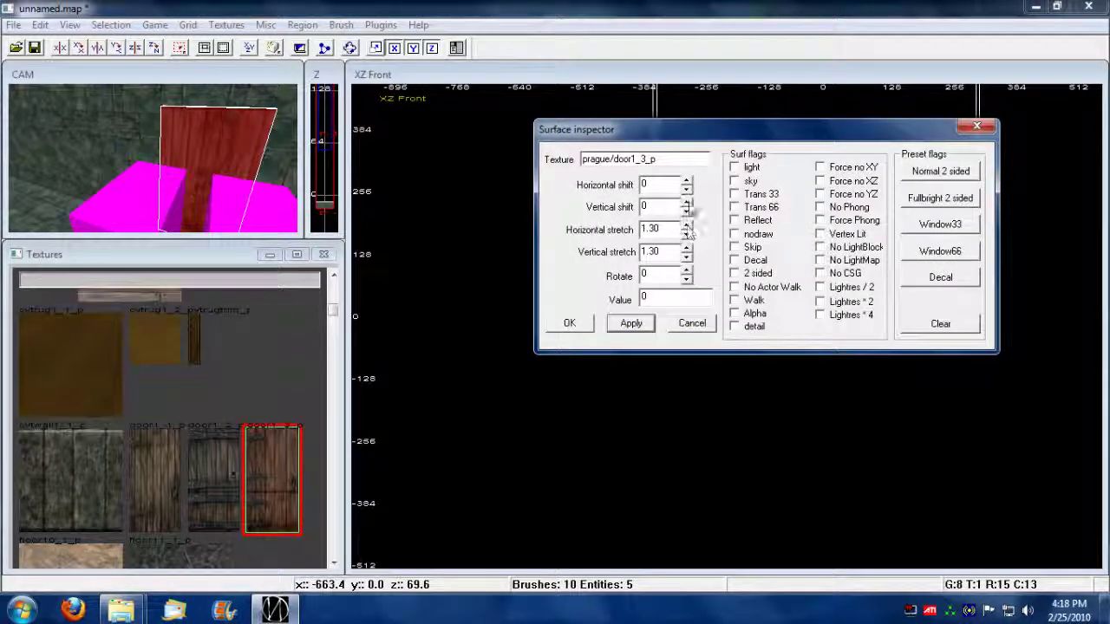
Set the door texture's horizontal shift to -40 with vertical shift 0, apply the surface settings, and deselect the door
click(686, 202)
click(686, 202)
click(686, 211)
click(685, 188)
click(686, 188)
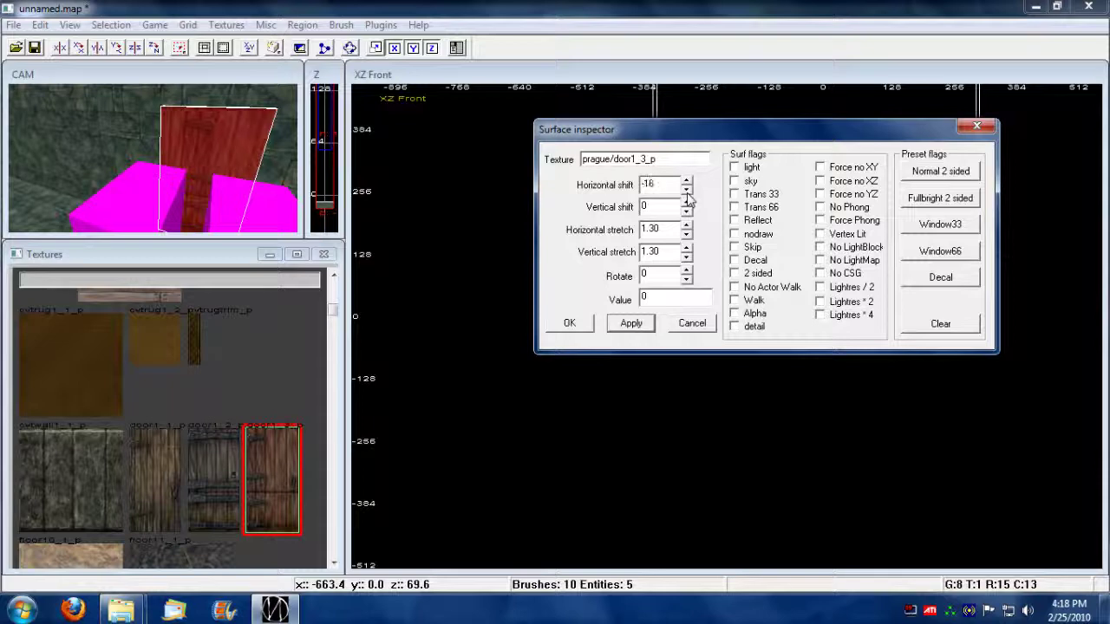
click(686, 188)
click(685, 188)
click(685, 188)
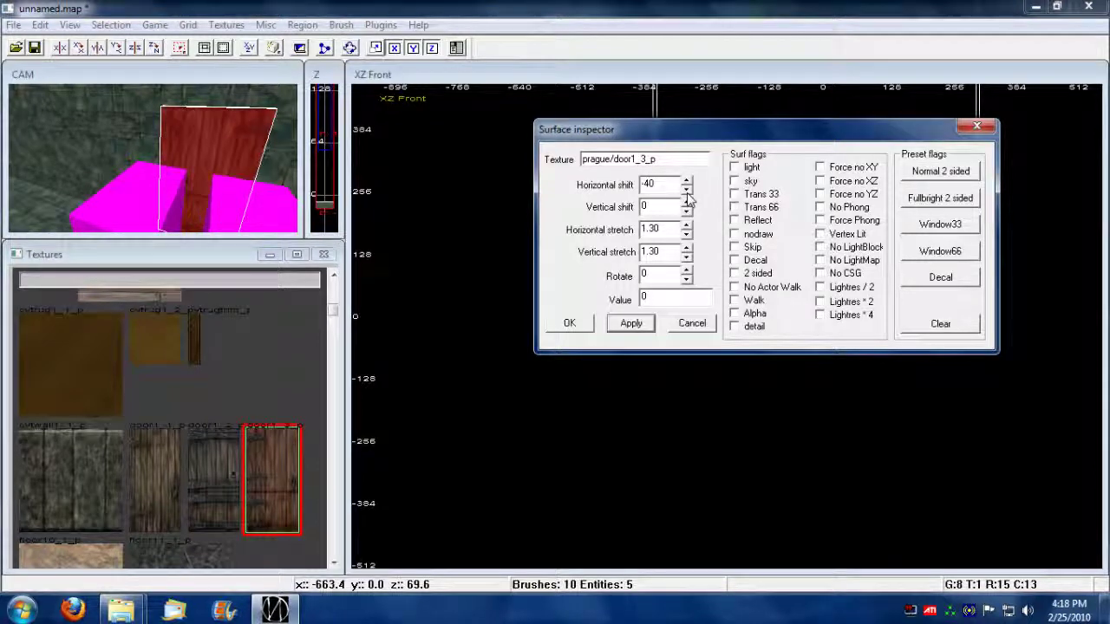
click(637, 324)
click(572, 323)
key(Escape)
Select the door brush and turn it into a templatebrushes entity
scroll(220, 151, up, 1)
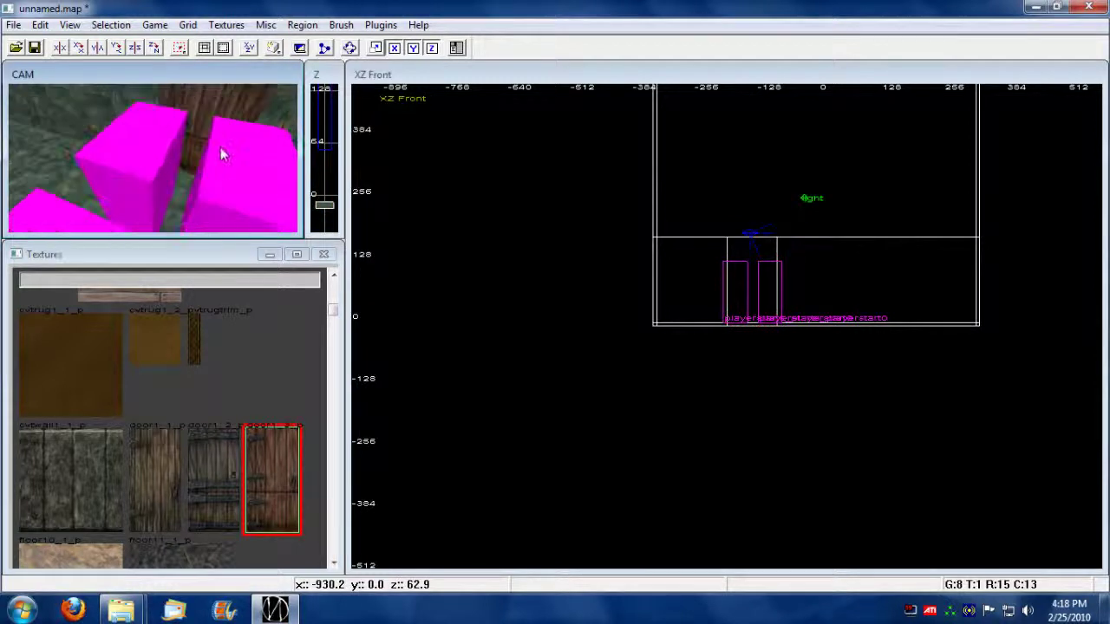
scroll(220, 151, down, 2)
mouse_move(221, 147)
right_down()
mouse_move(215, 140)
mouse_move(195, 164)
right_up()
shift+click(202, 150)
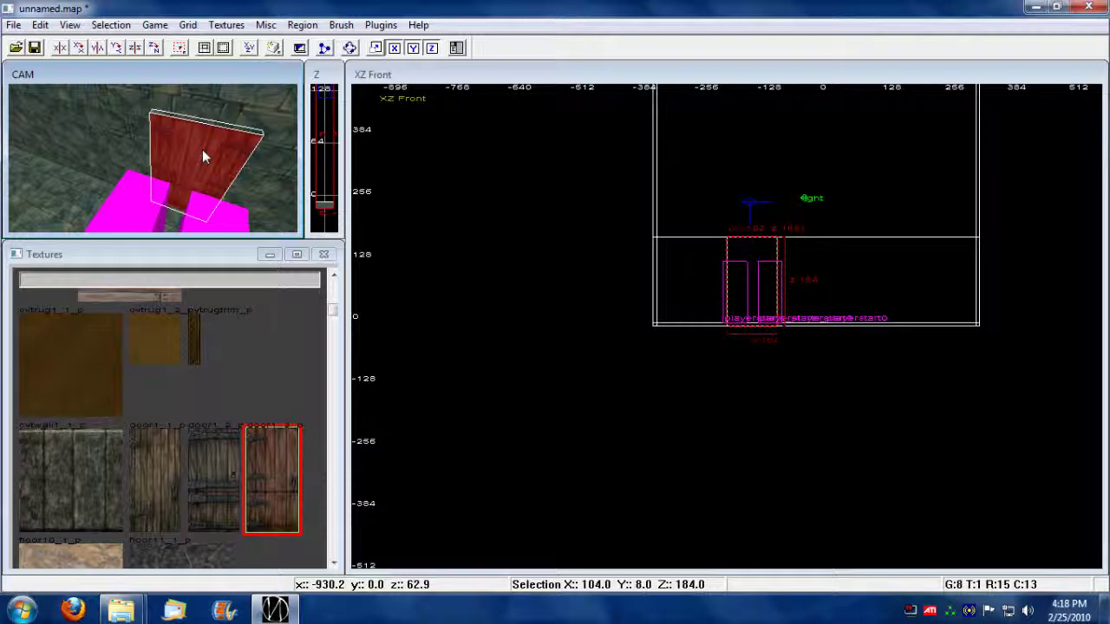
key(Escape)
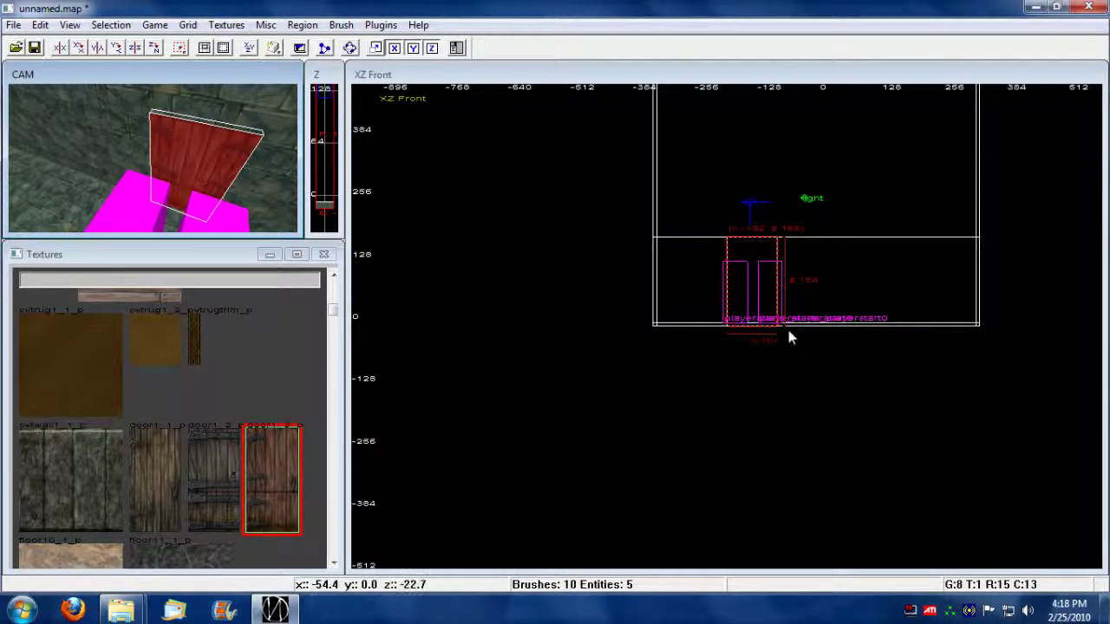
right_click(578, 246)
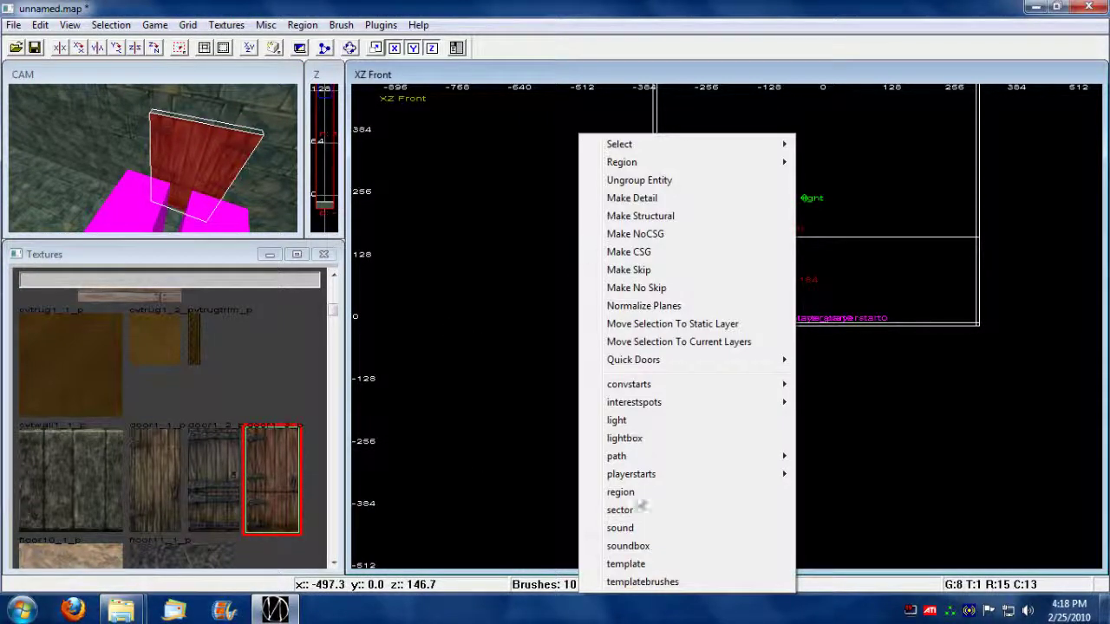
click(642, 583)
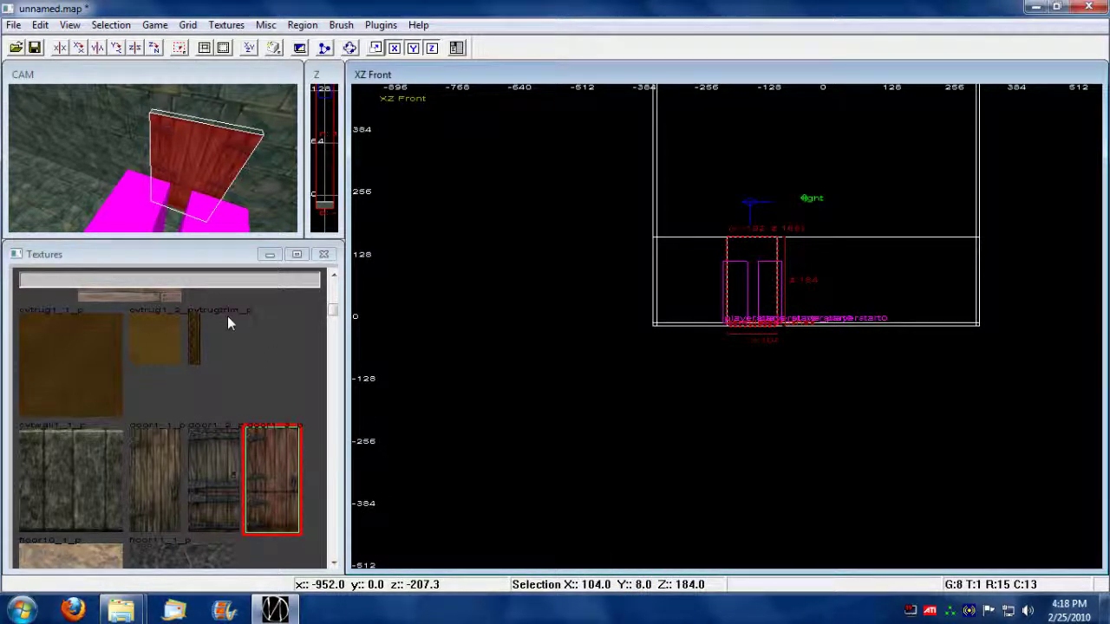
Apply the tracker_thing template from the global.NOT template tree to the door entity
key(n)
click(20, 345)
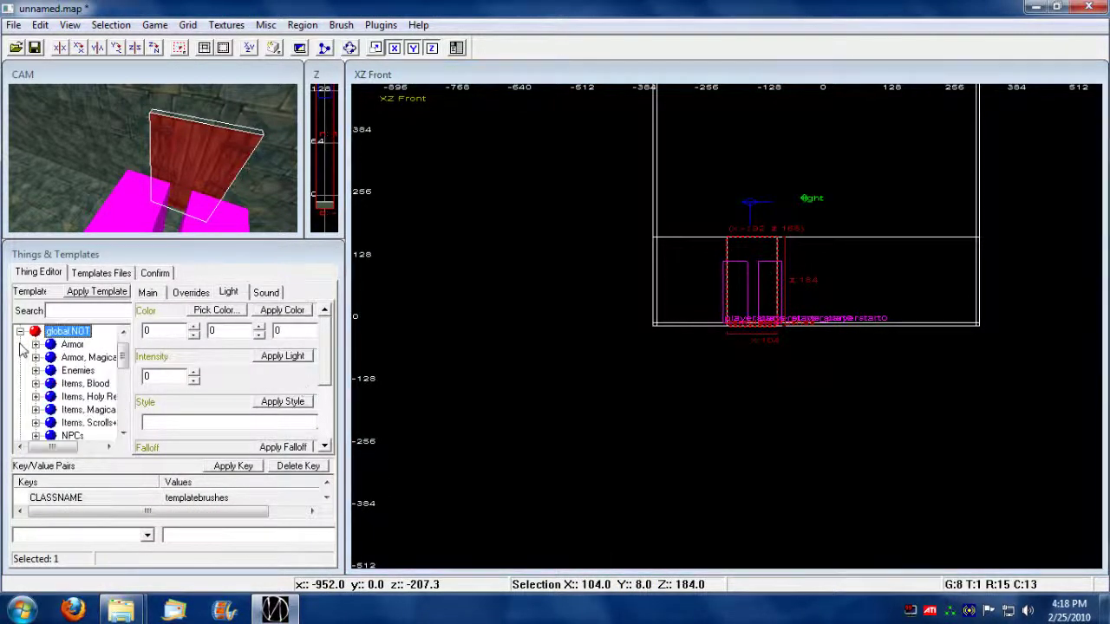
drag(123, 354, 126, 397)
click(36, 384)
click(99, 359)
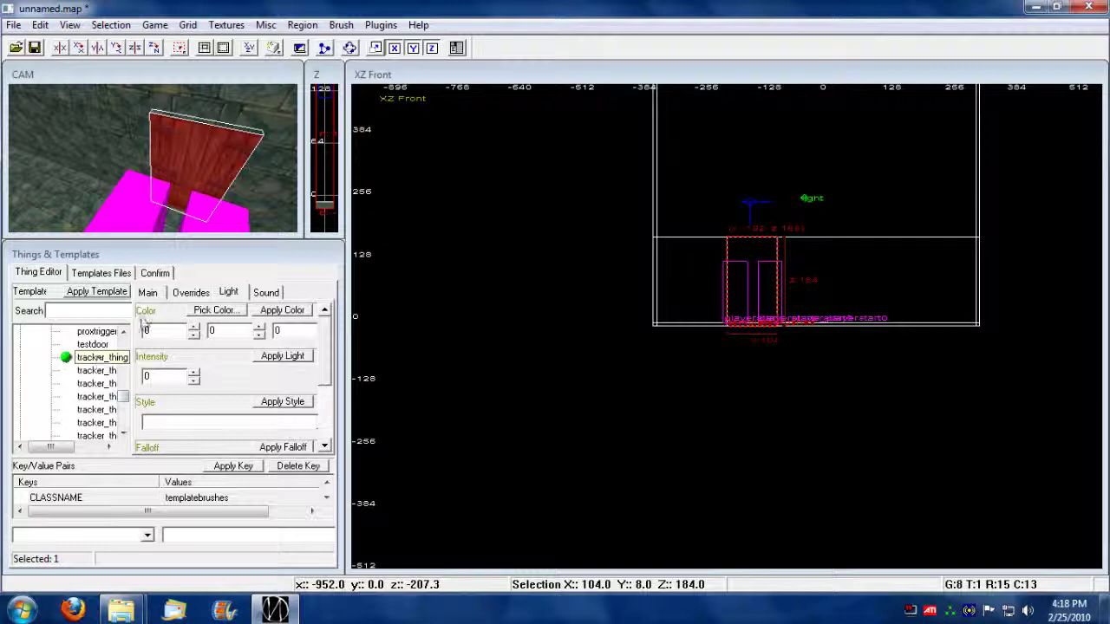
click(95, 293)
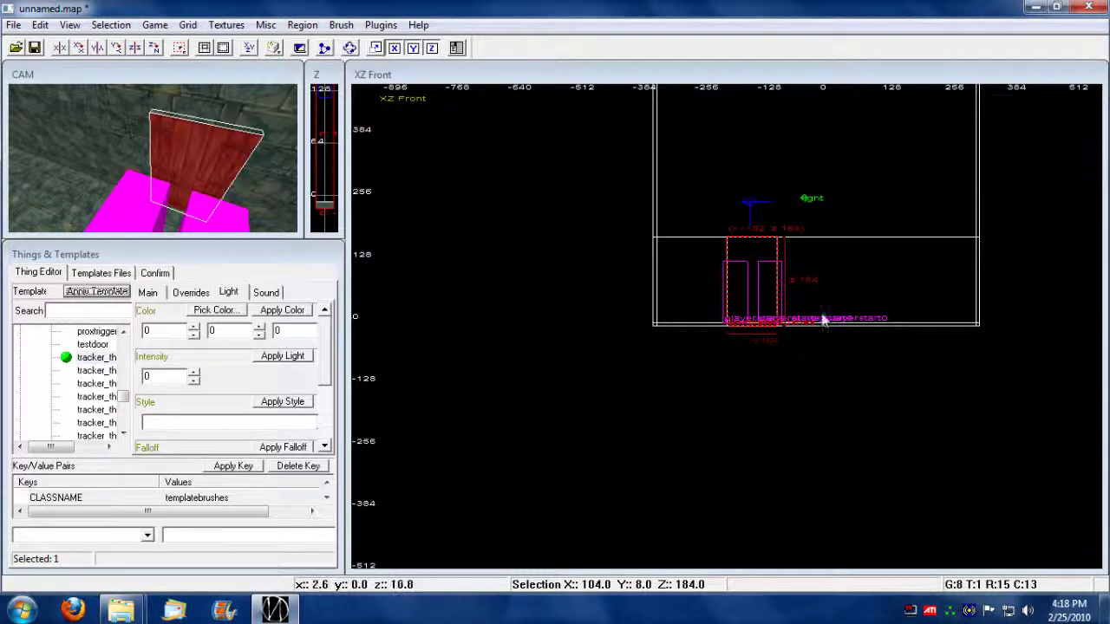
Assign the ClickExit.class Codex script to the door entity, apply it, and close its parameters window without editing them
click(190, 292)
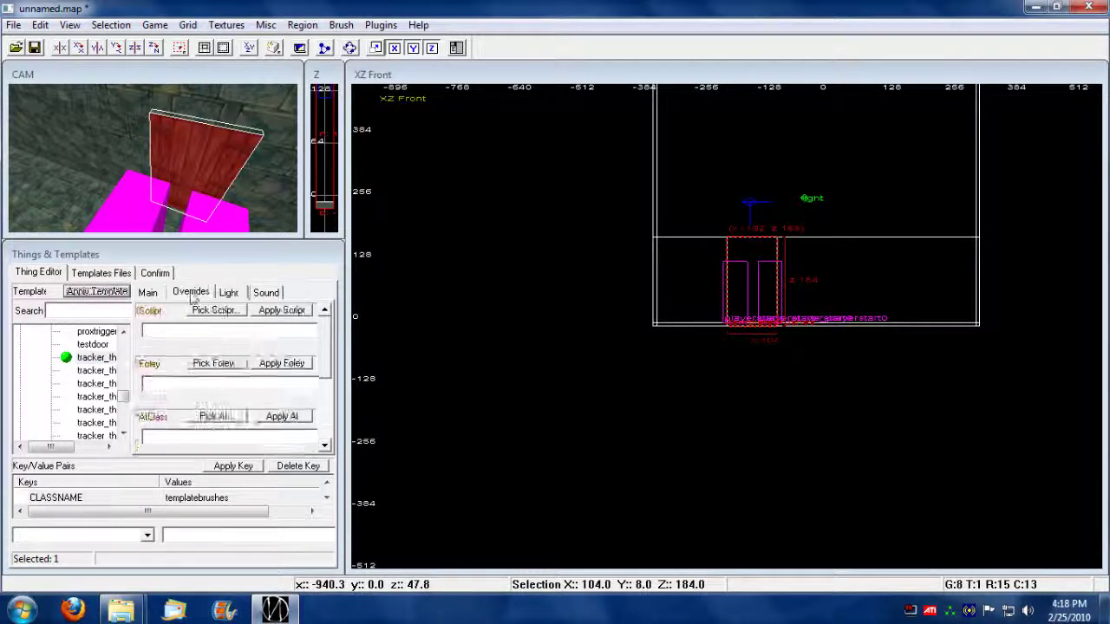
click(215, 311)
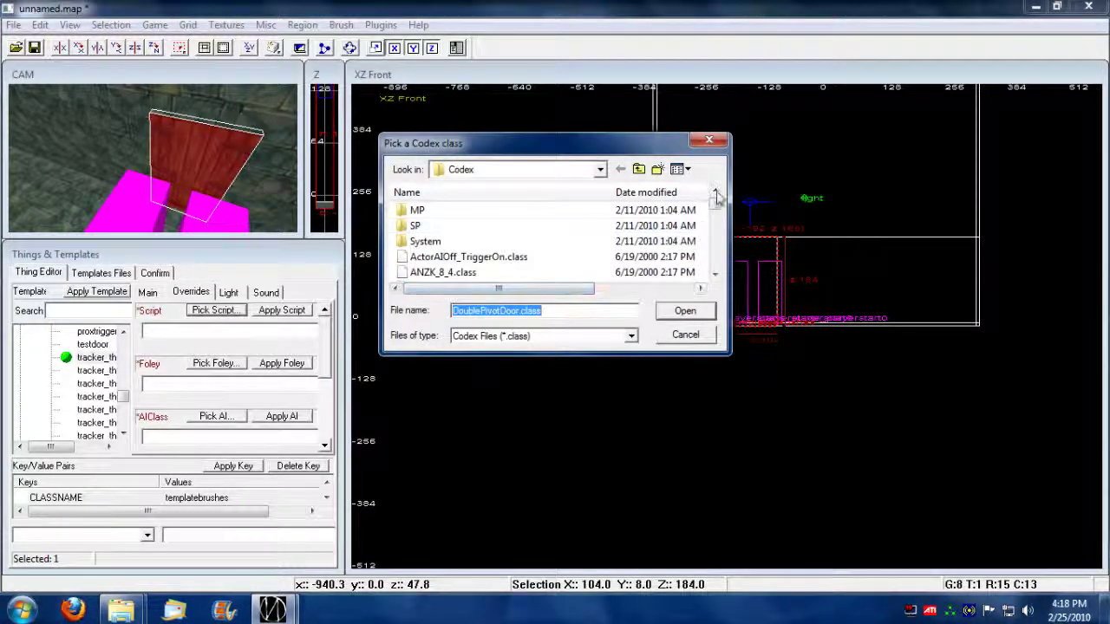
click(715, 274)
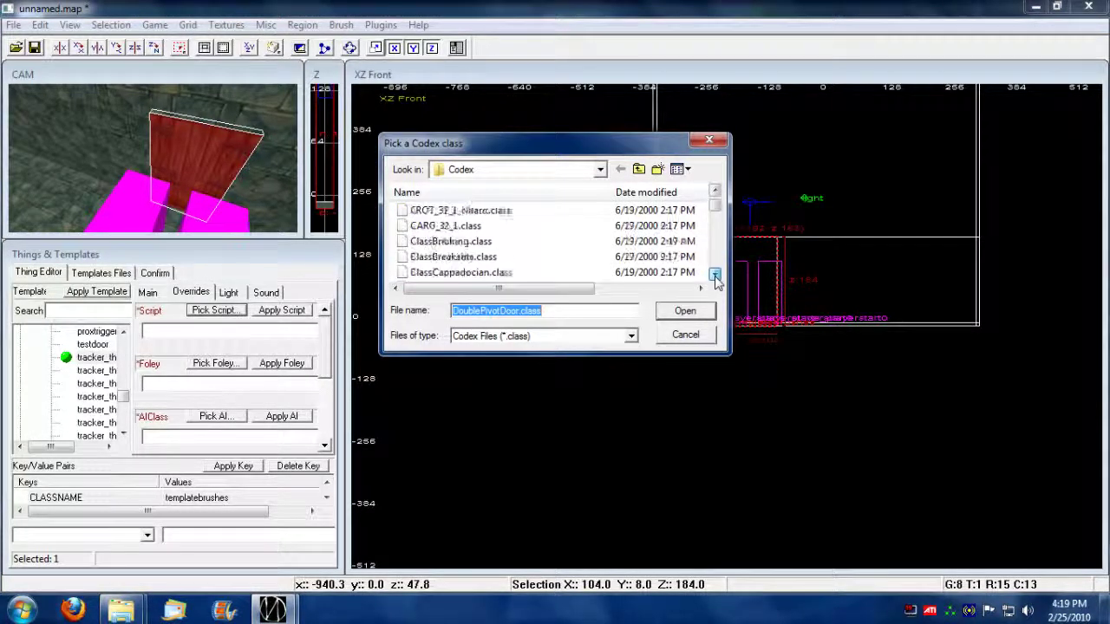
click(716, 258)
click(716, 261)
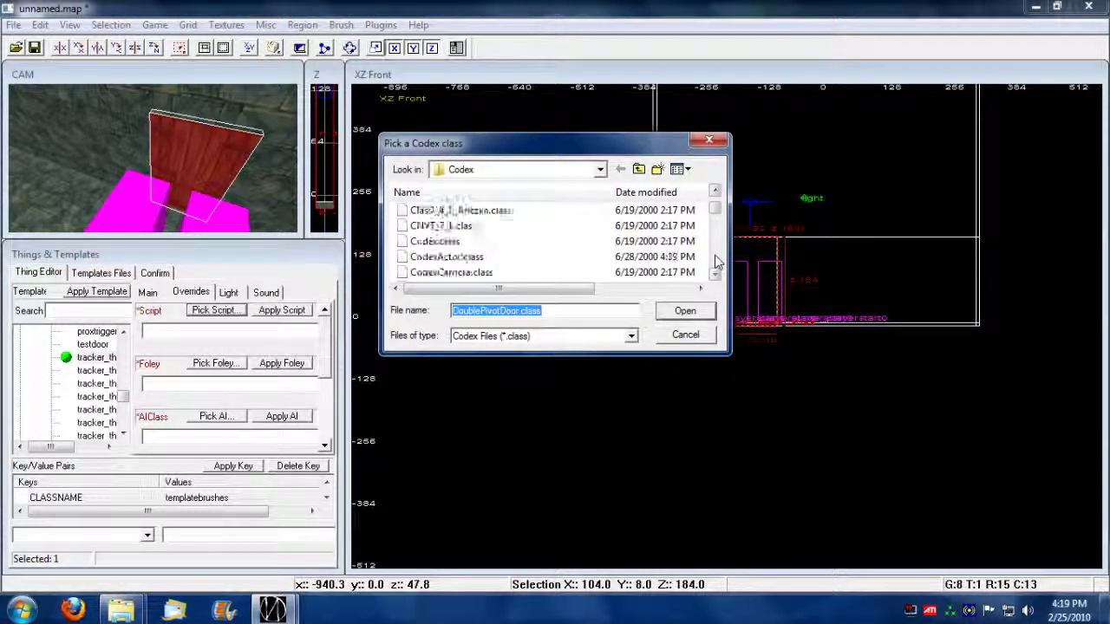
click(716, 194)
drag(716, 193, 716, 192)
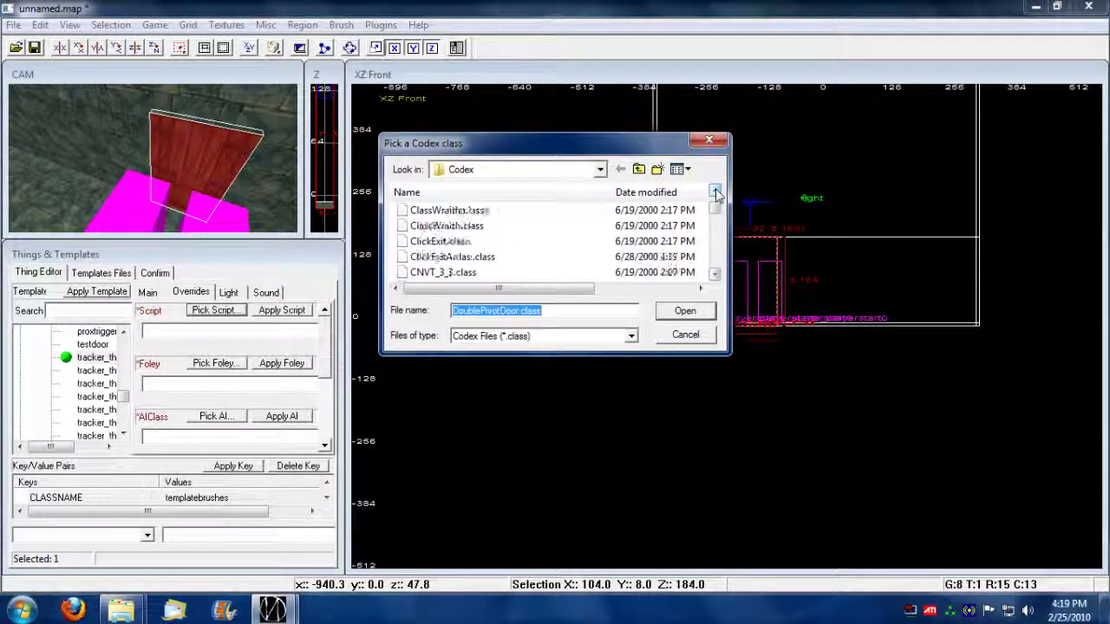
double_click(442, 242)
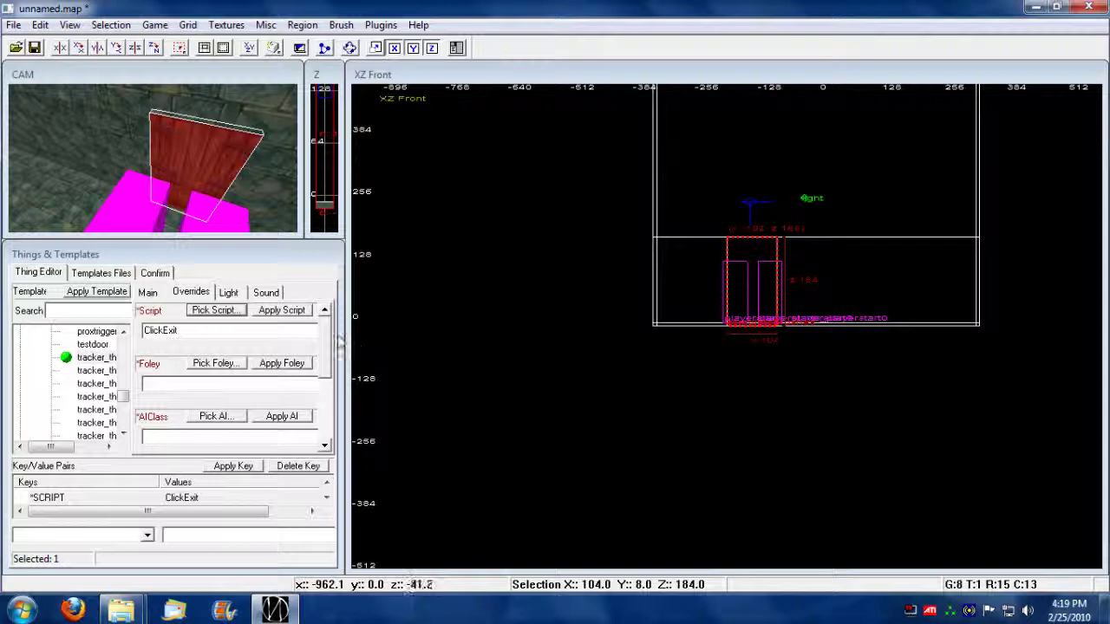
click(282, 310)
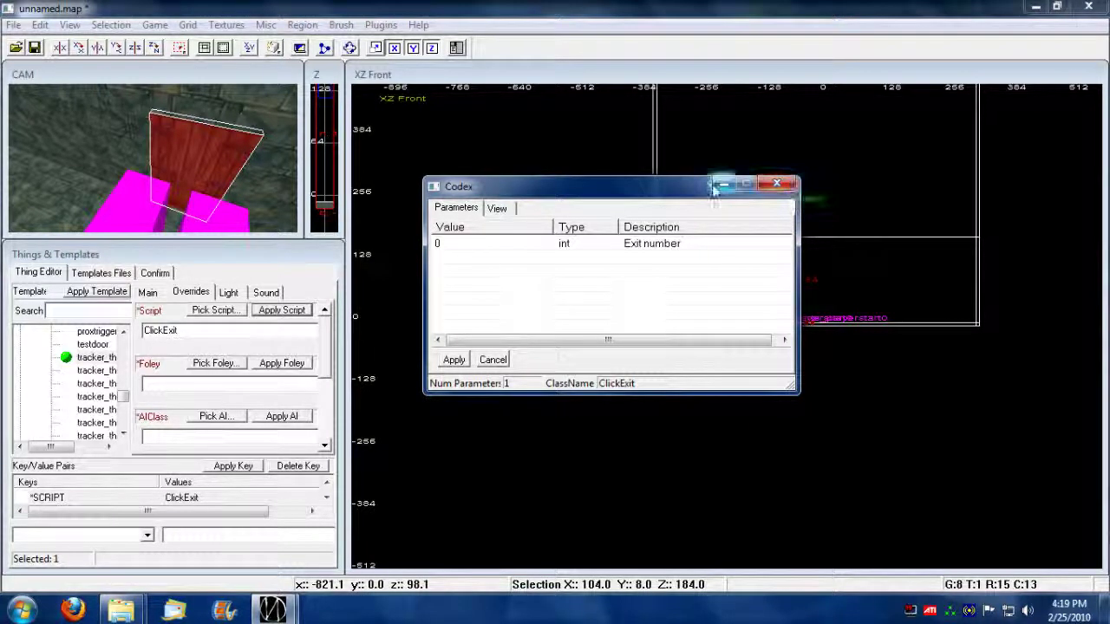
click(779, 186)
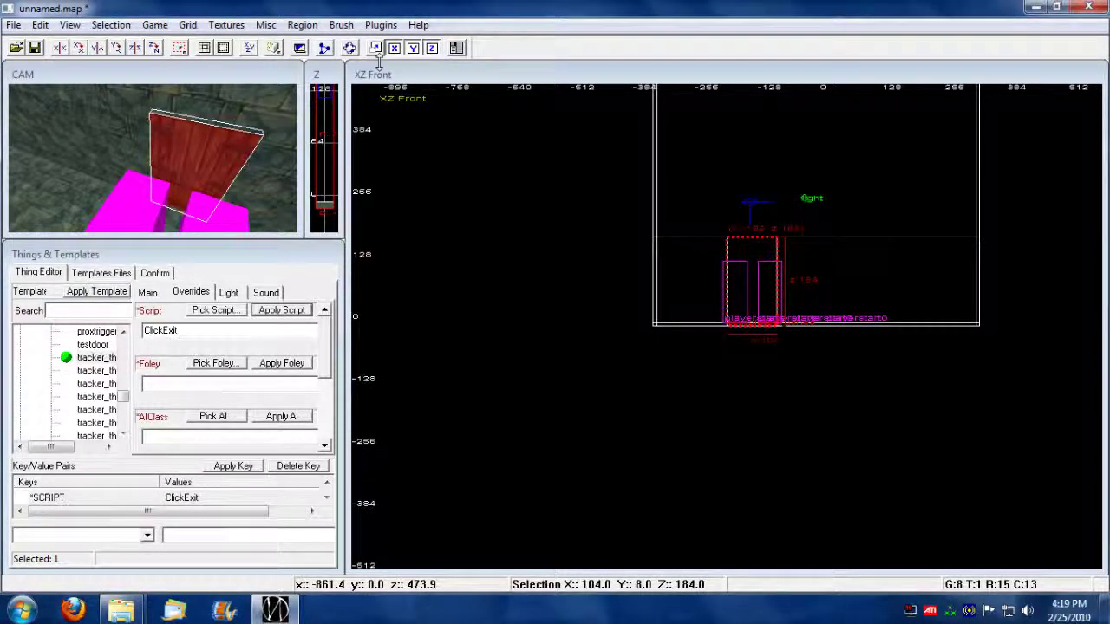
Deselect the door and draw a brush about 672 by 592 units covering the whole room in the XY Top view
click(249, 48)
right_drag(771, 238, 703, 299)
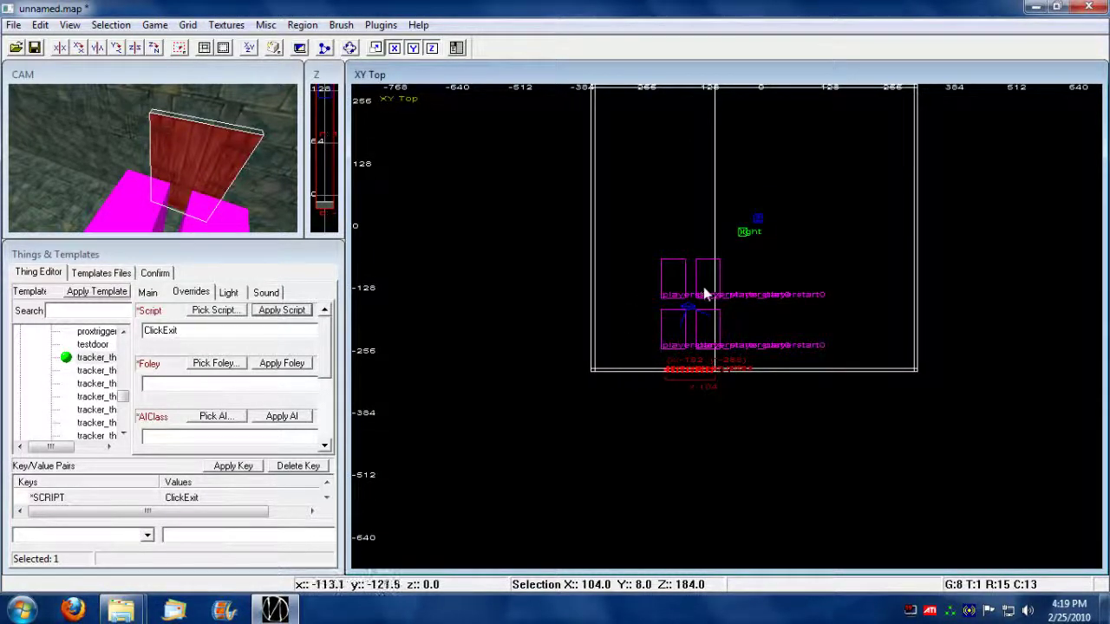
key(Escape)
right_drag(715, 151, 712, 218)
mouse_move(593, 159)
mouse_down()
mouse_move(894, 446)
mouse_move(921, 449)
mouse_up()
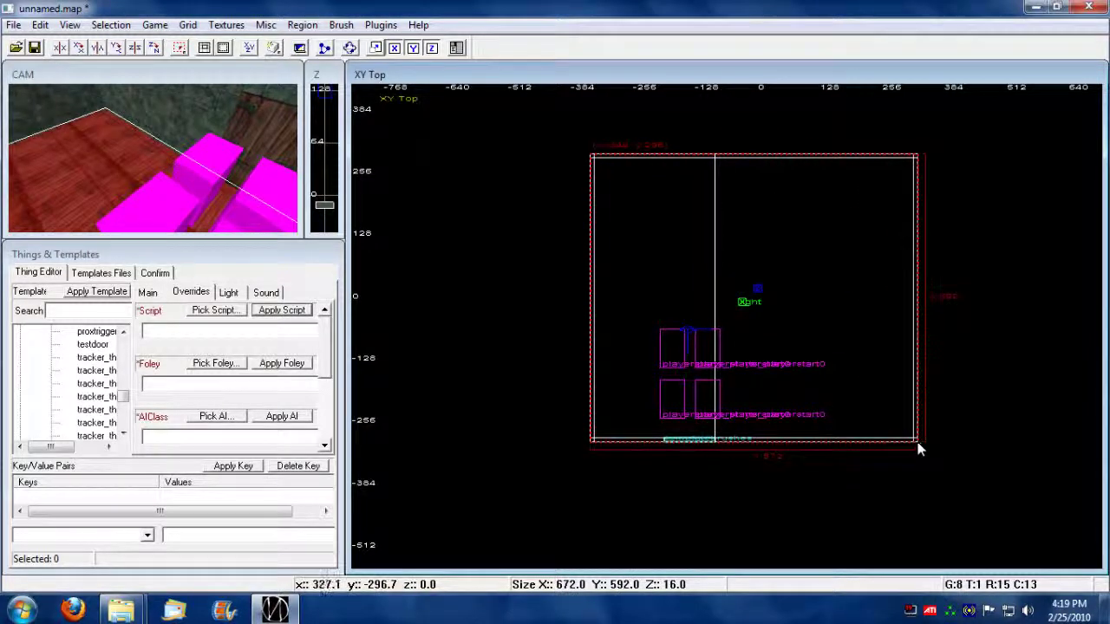
Stretch the new brush upward in the XZ Front view to the room's ceiling, about 552 units high
click(273, 47)
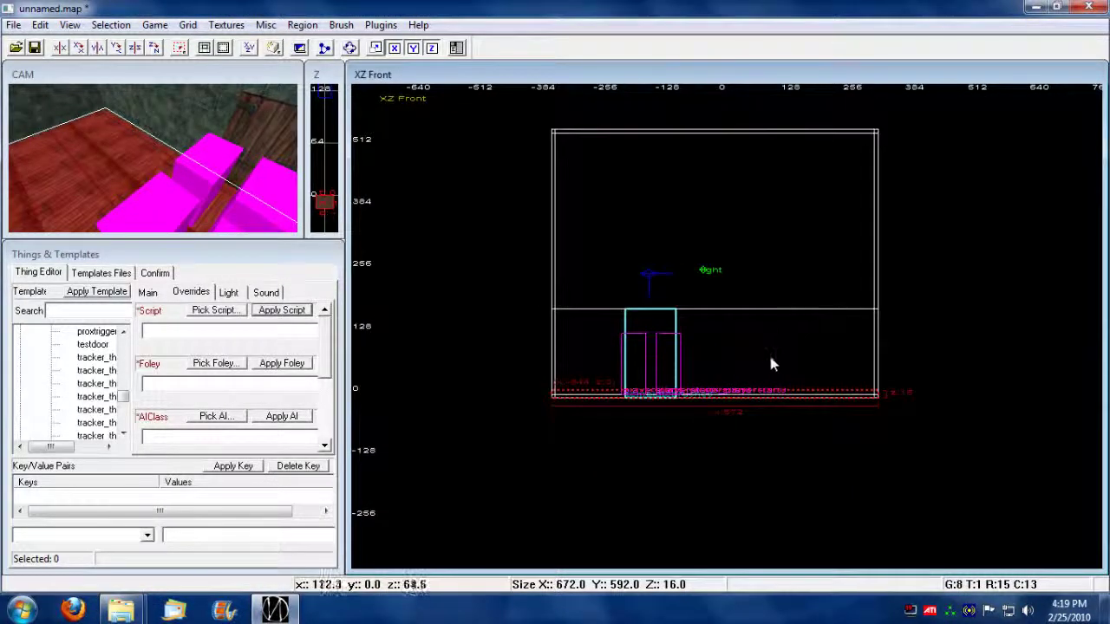
drag(766, 260, 764, 144)
drag(689, 160, 689, 136)
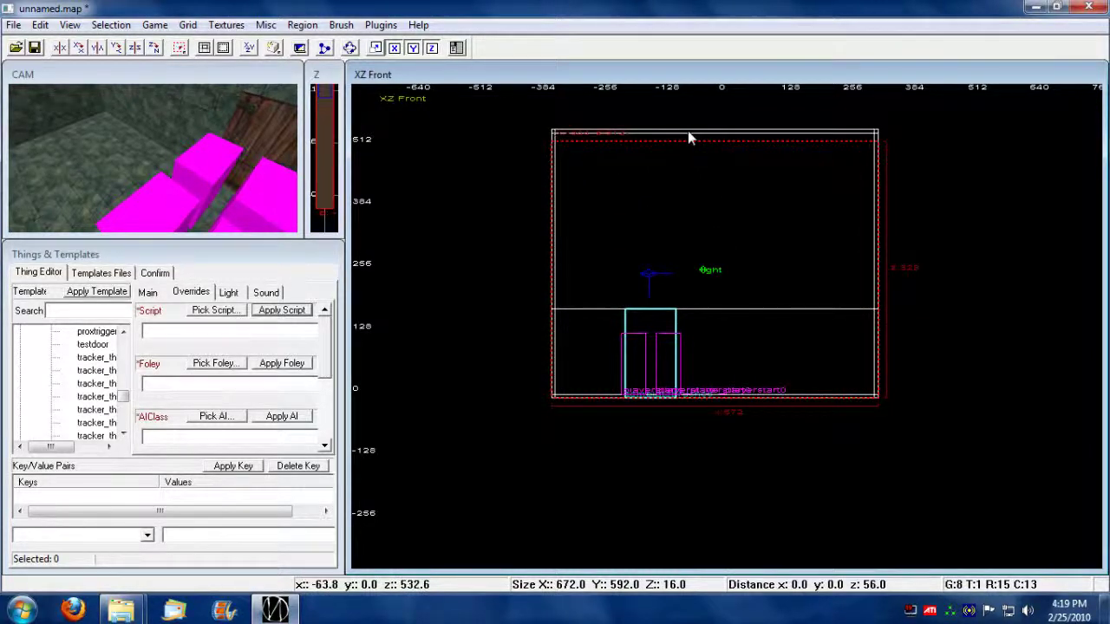
Turn the room-sized brush into a sector entity, return to the XY Top view, and deselect it
right_click(668, 228)
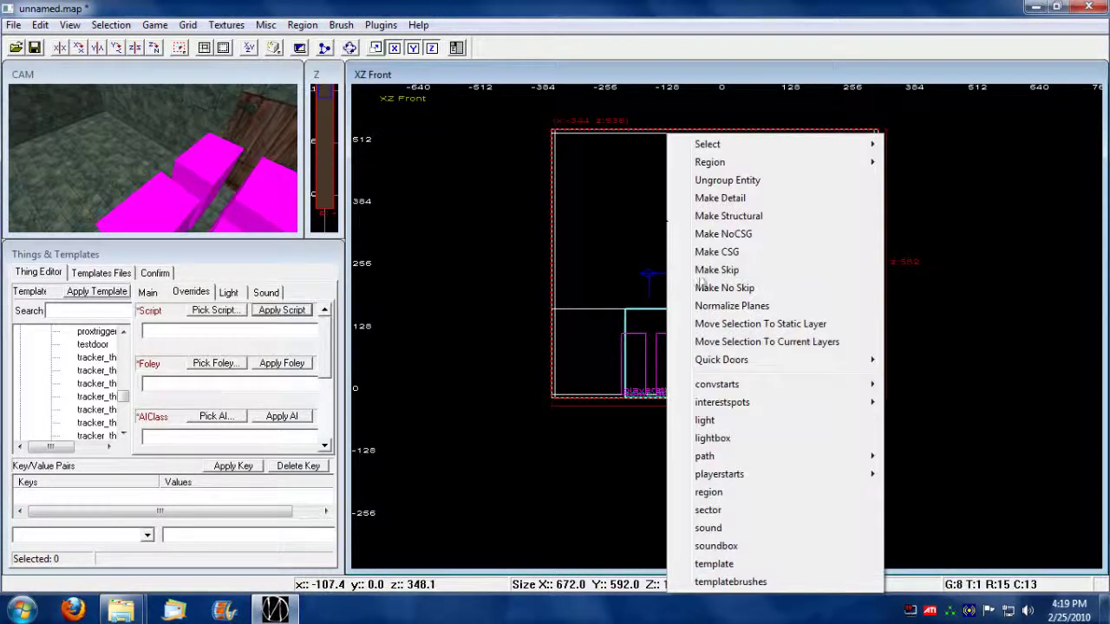
click(708, 510)
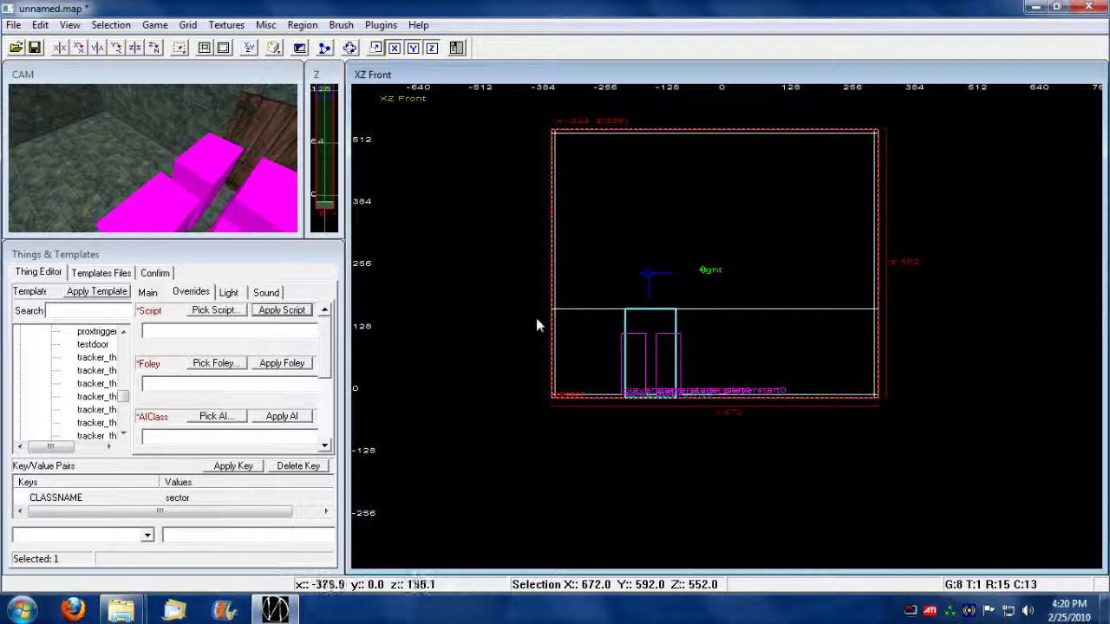
click(247, 49)
click(247, 50)
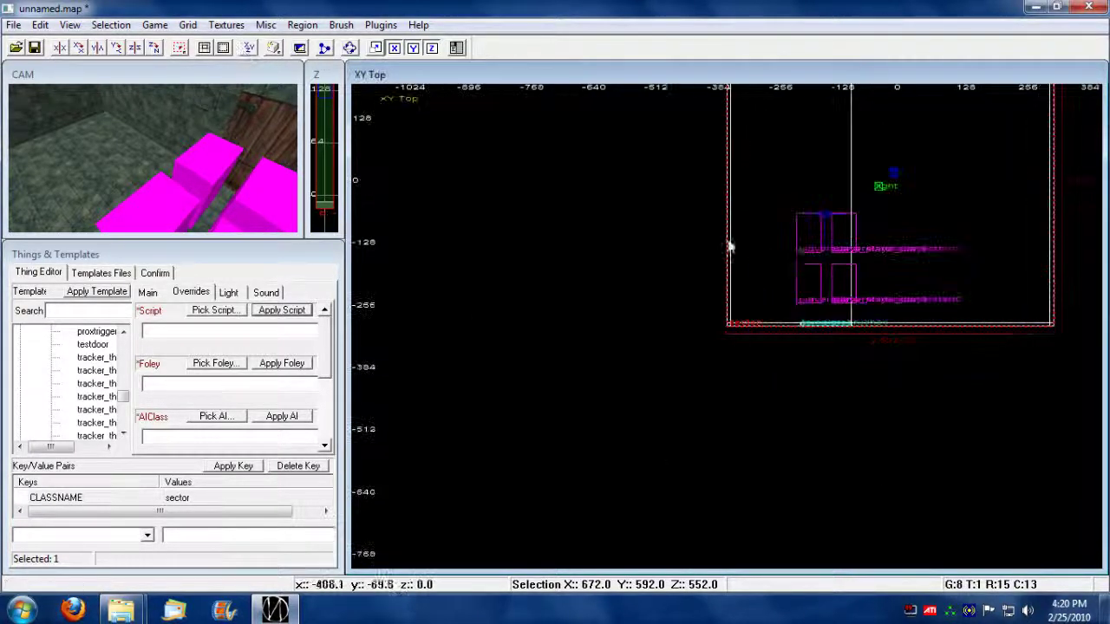
right_drag(731, 248, 603, 380)
key(Escape)
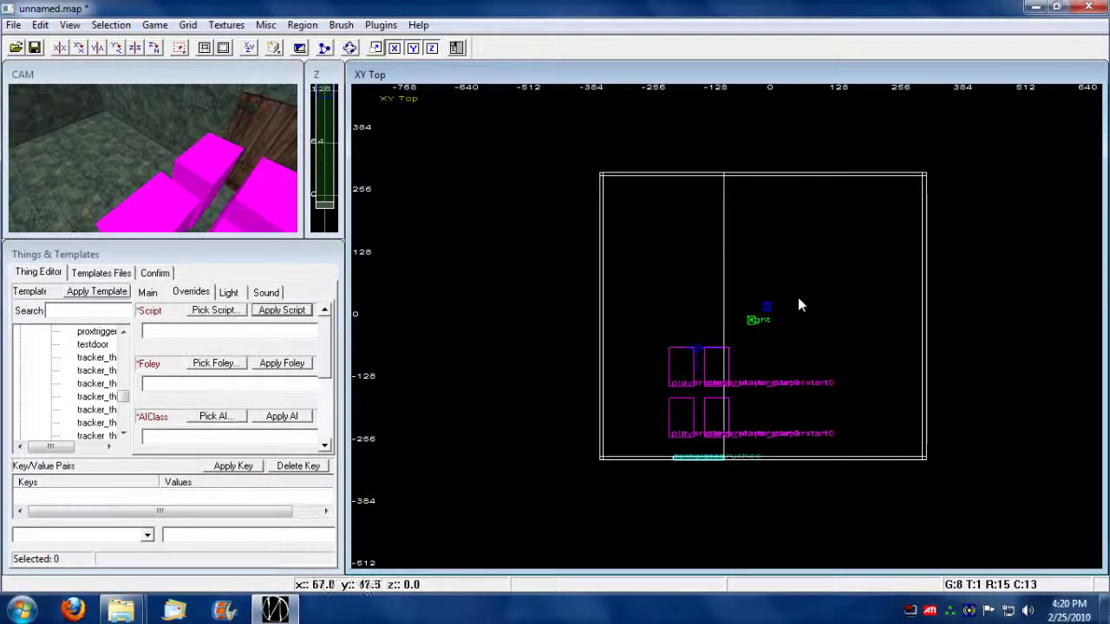
Aim the camera at the room's empty area and insert the orsicube template from the ORSI'S props group
mouse_move(258, 208)
right_down()
mouse_move(255, 228)
mouse_move(254, 203)
mouse_move(179, 187)
mouse_move(165, 206)
right_up()
right_drag(269, 102, 269, 102)
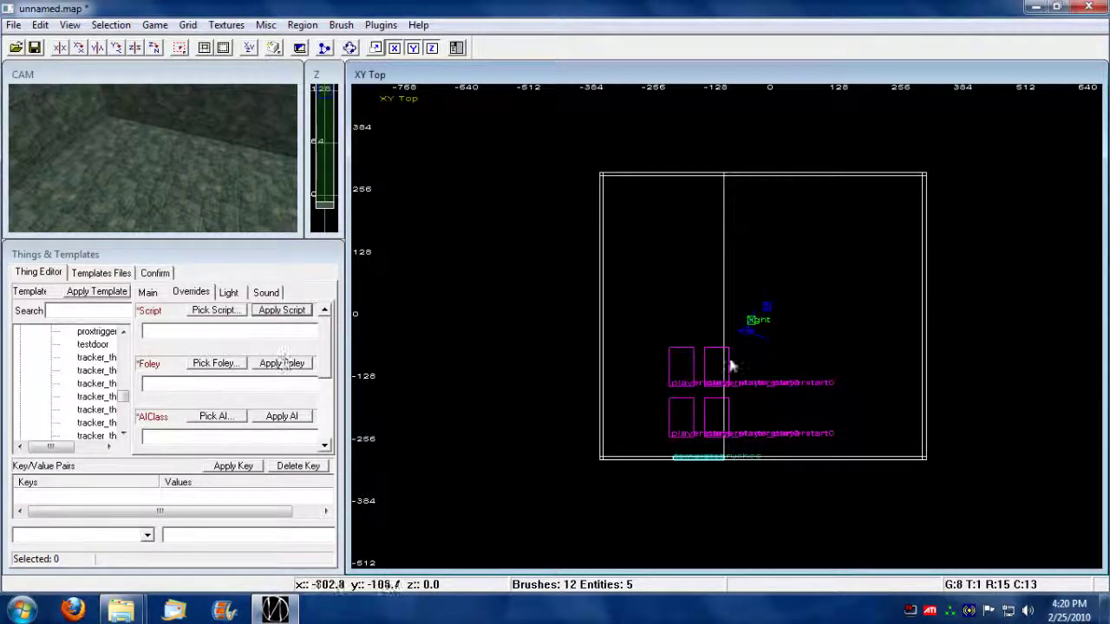
click(250, 50)
click(250, 50)
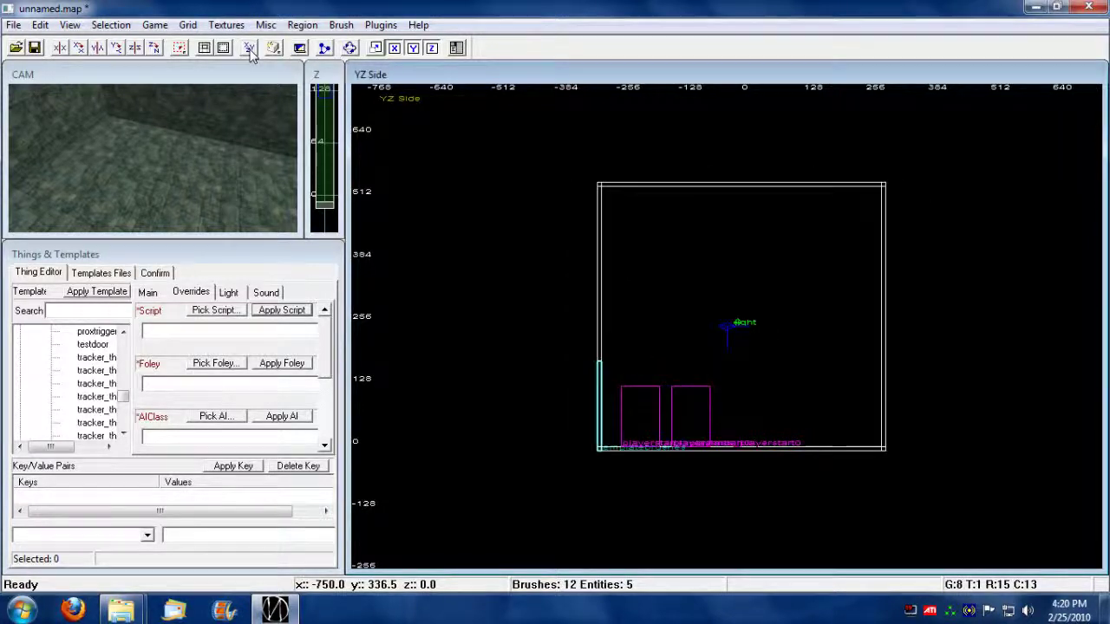
click(274, 52)
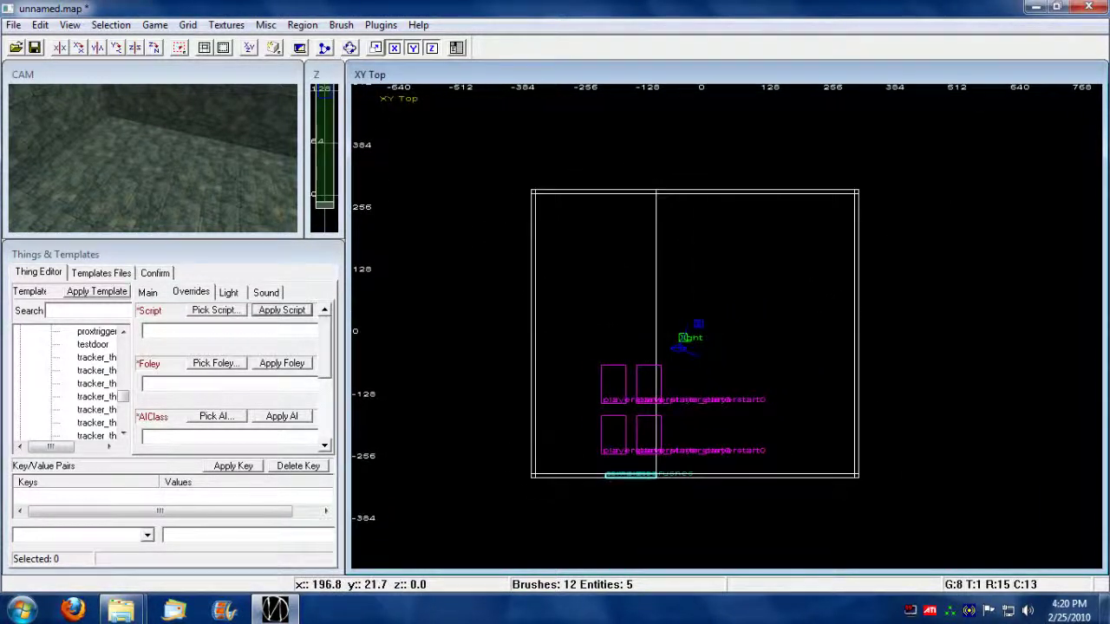
scroll(121, 378, up, 10)
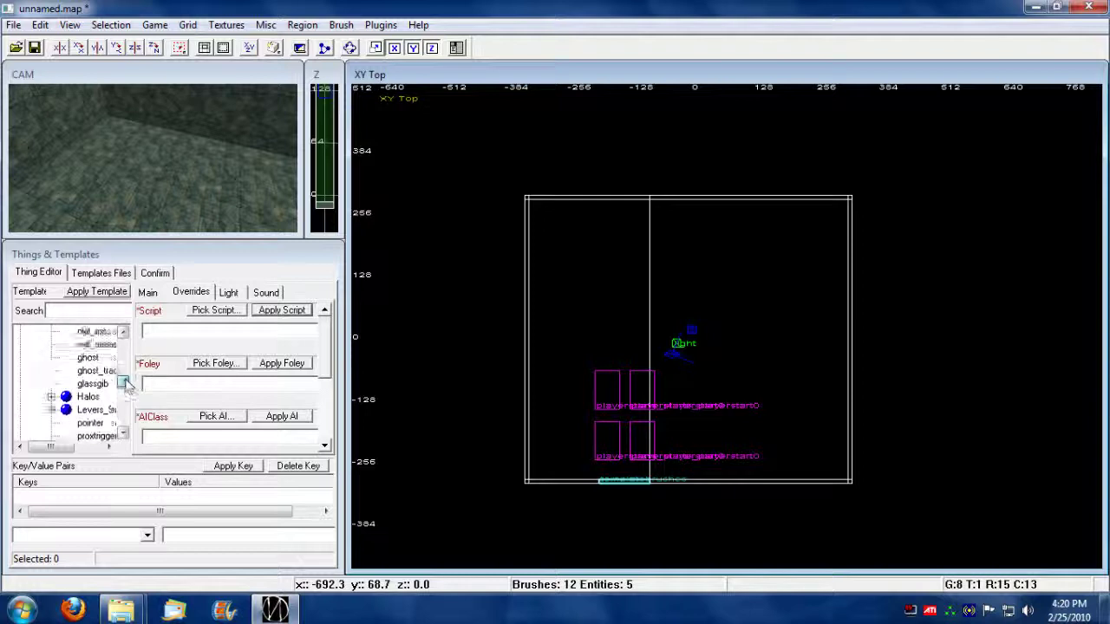
click(36, 410)
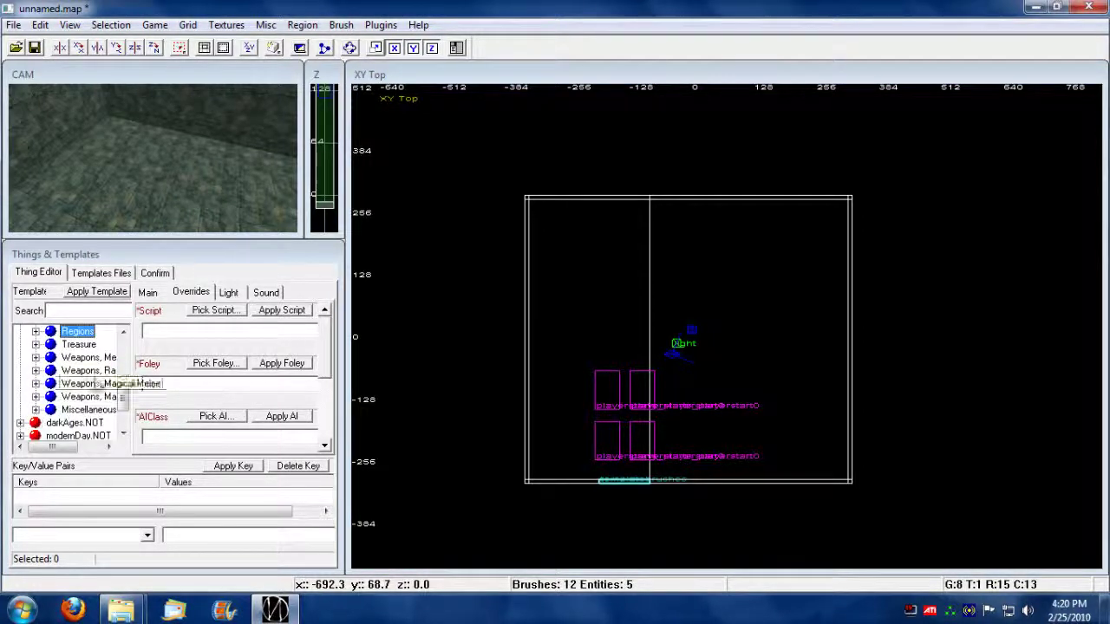
drag(127, 398, 128, 382)
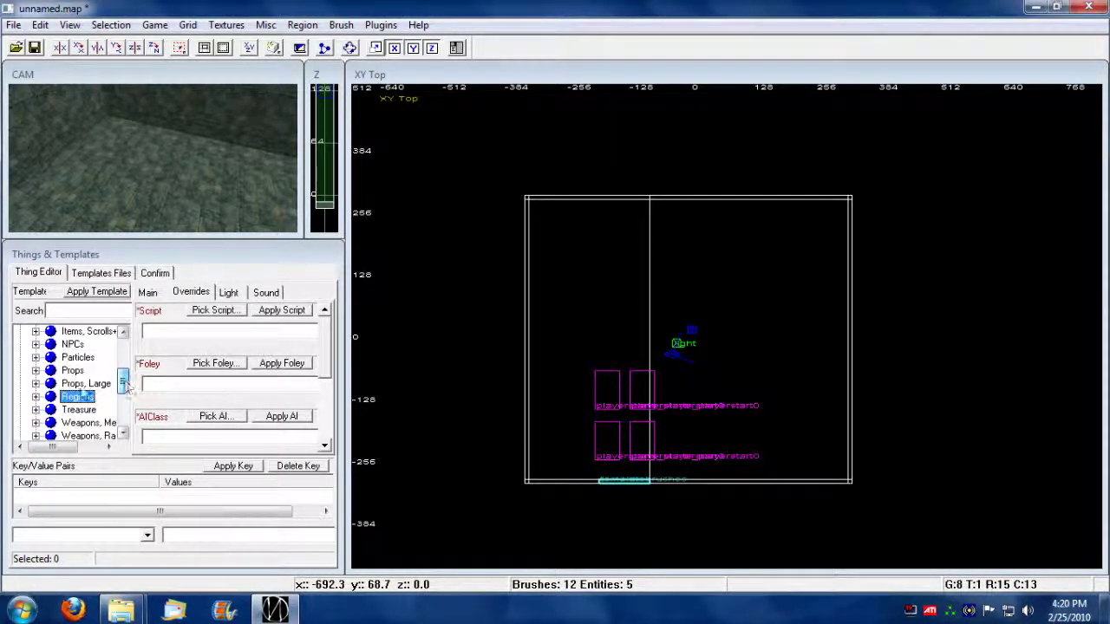
click(36, 370)
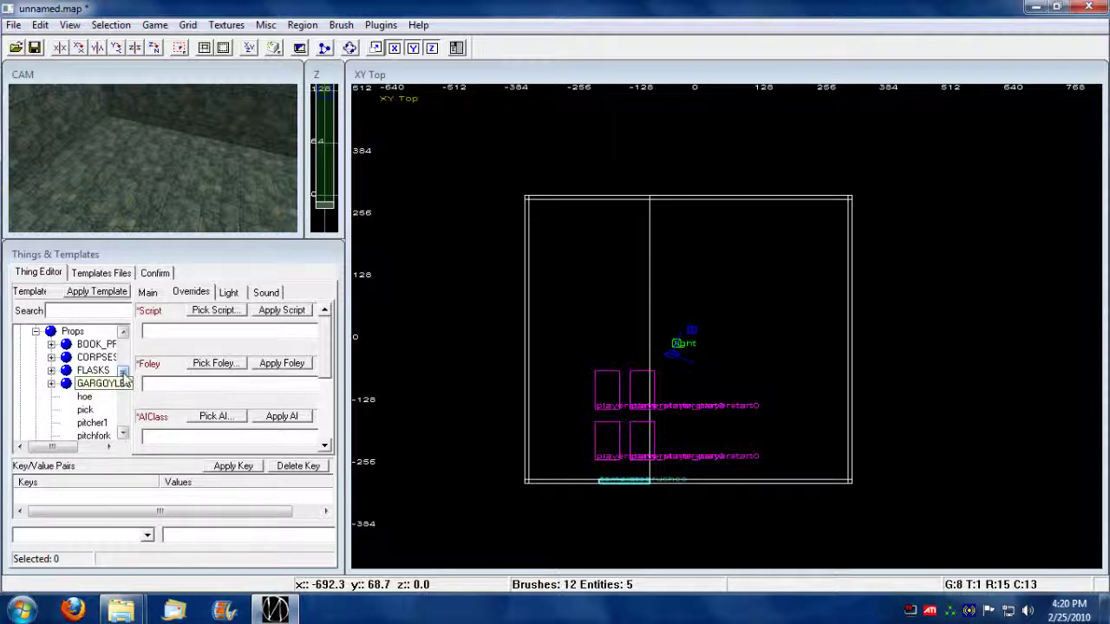
scroll(124, 378, down, 1)
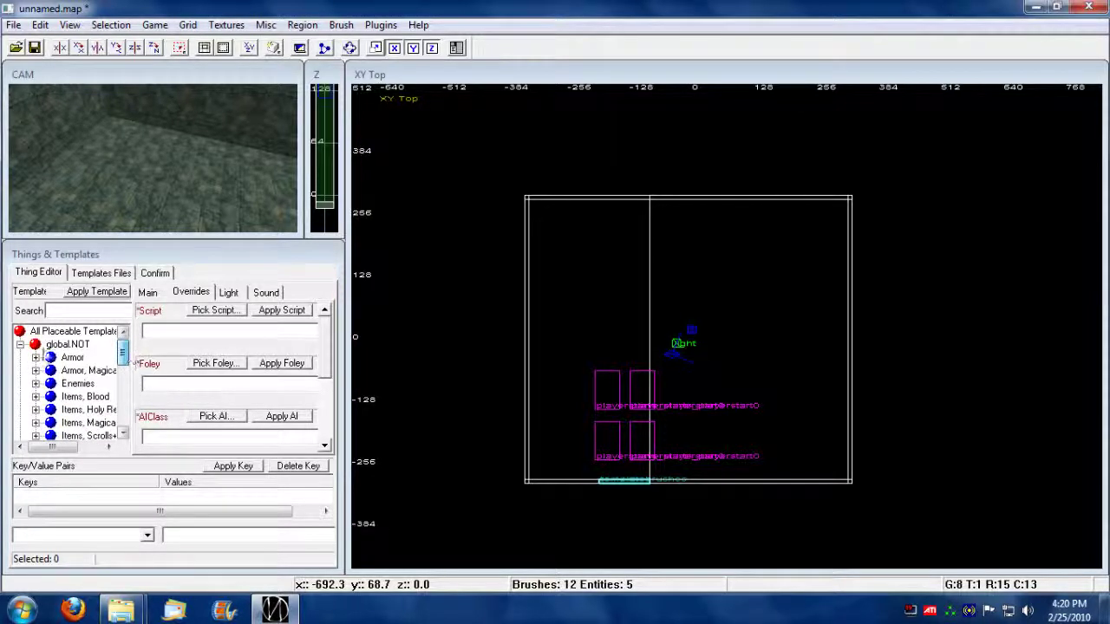
click(20, 345)
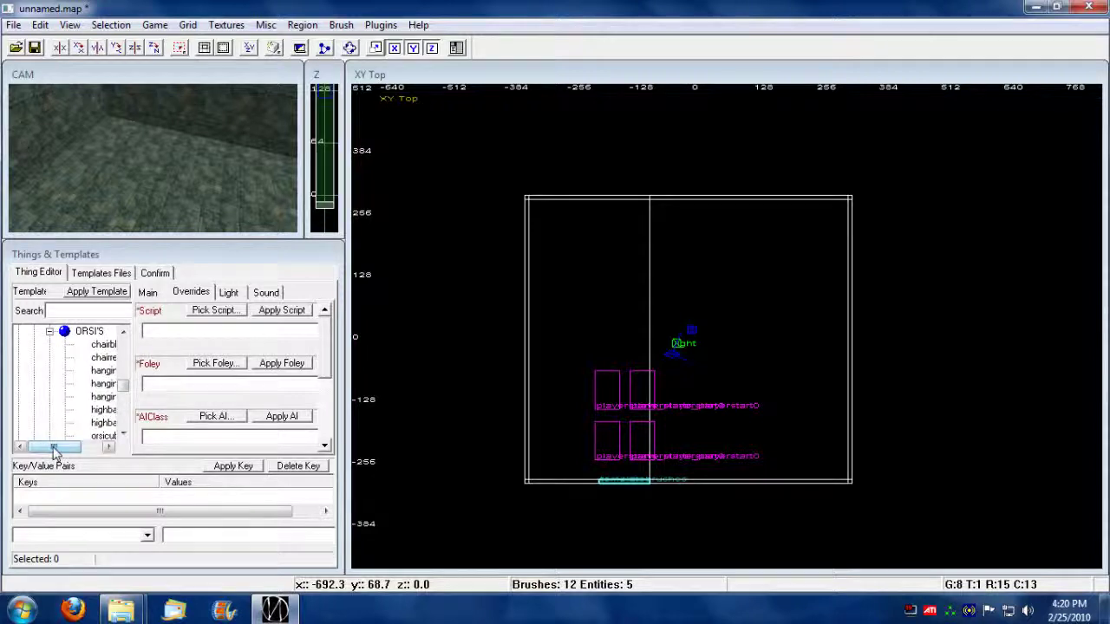
scroll(126, 399, down, 2)
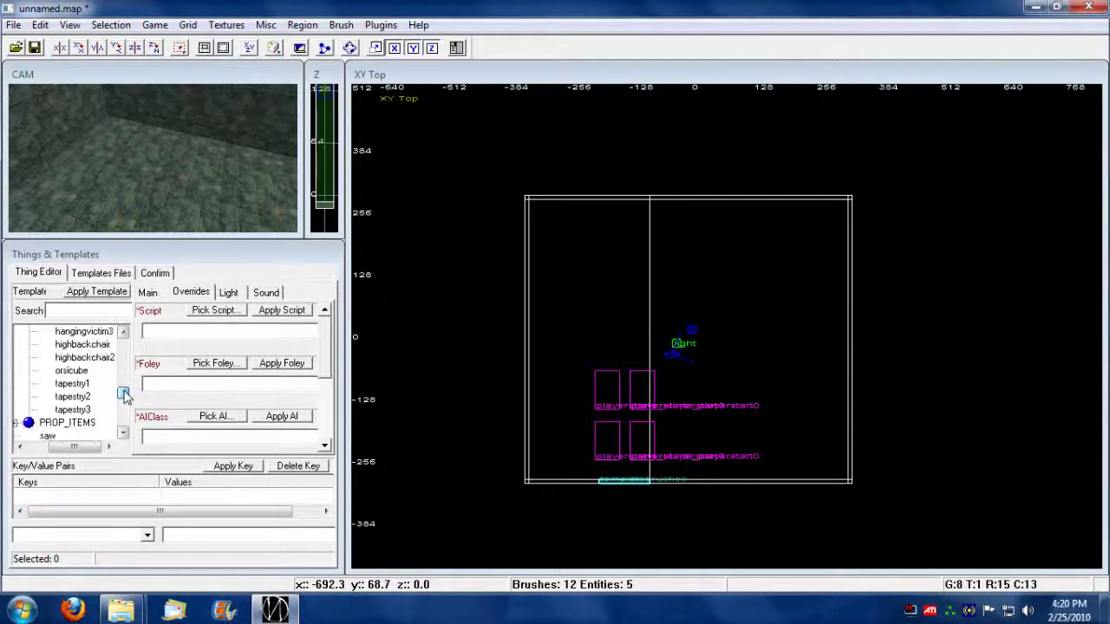
scroll(125, 395, up, 1)
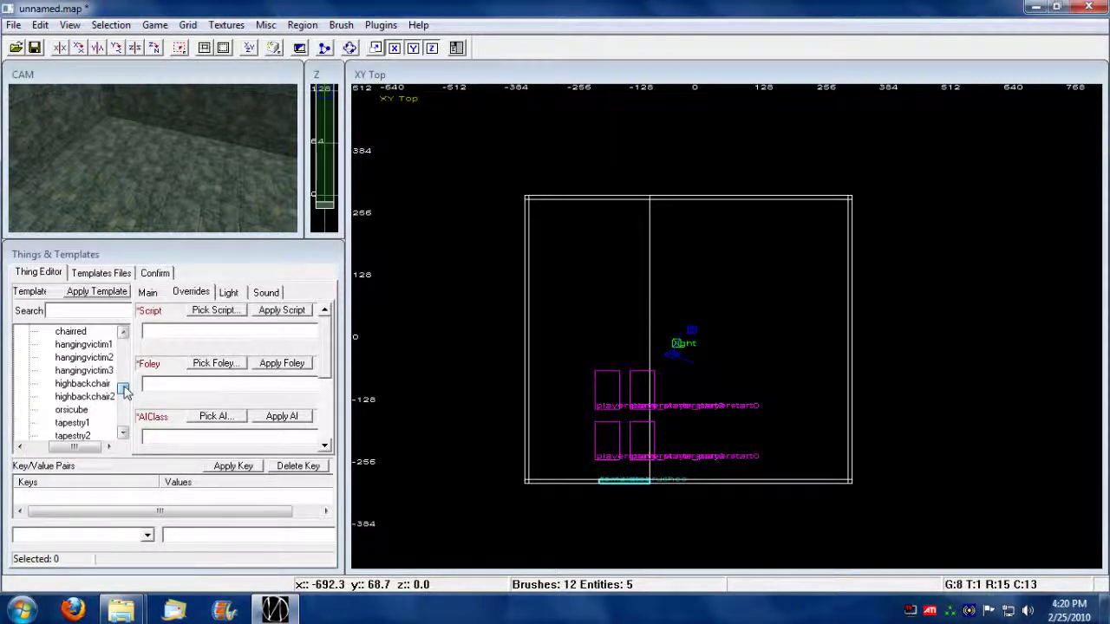
click(71, 410)
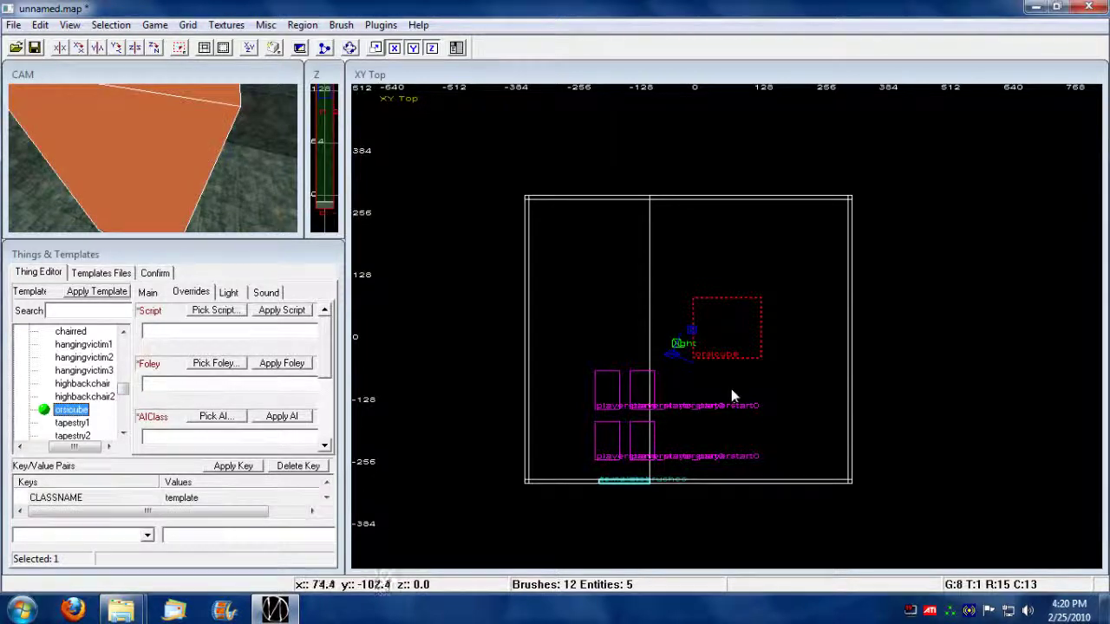
Move the orsicube 144 units in X and 176 in Y toward the room's corner, raise it 8 units, and deselect it
drag(734, 338, 804, 252)
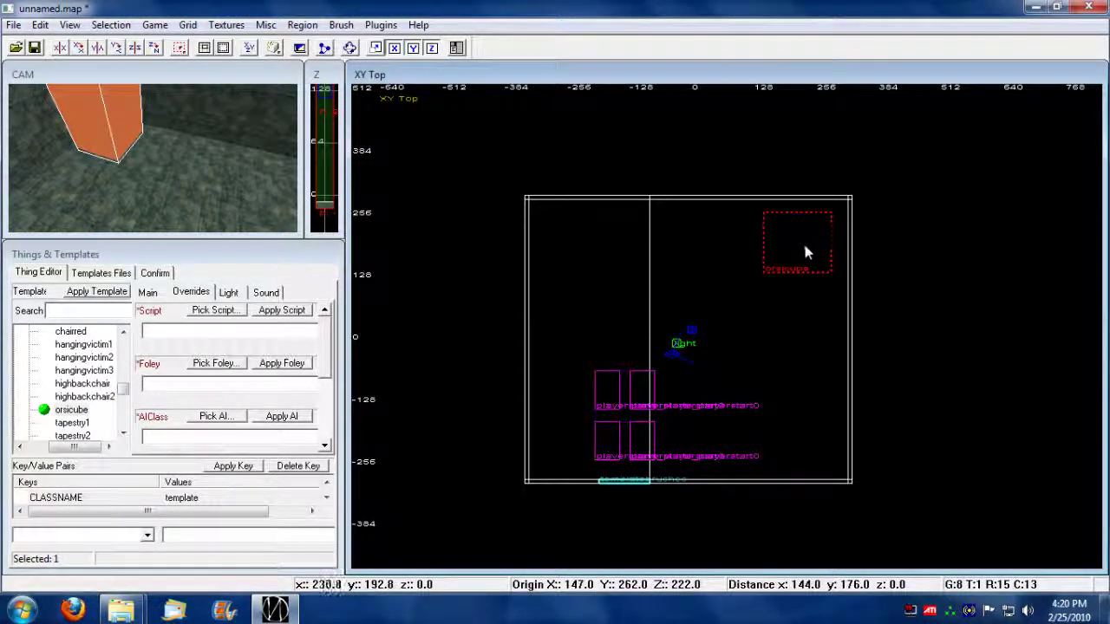
key(ctrl+Tab)
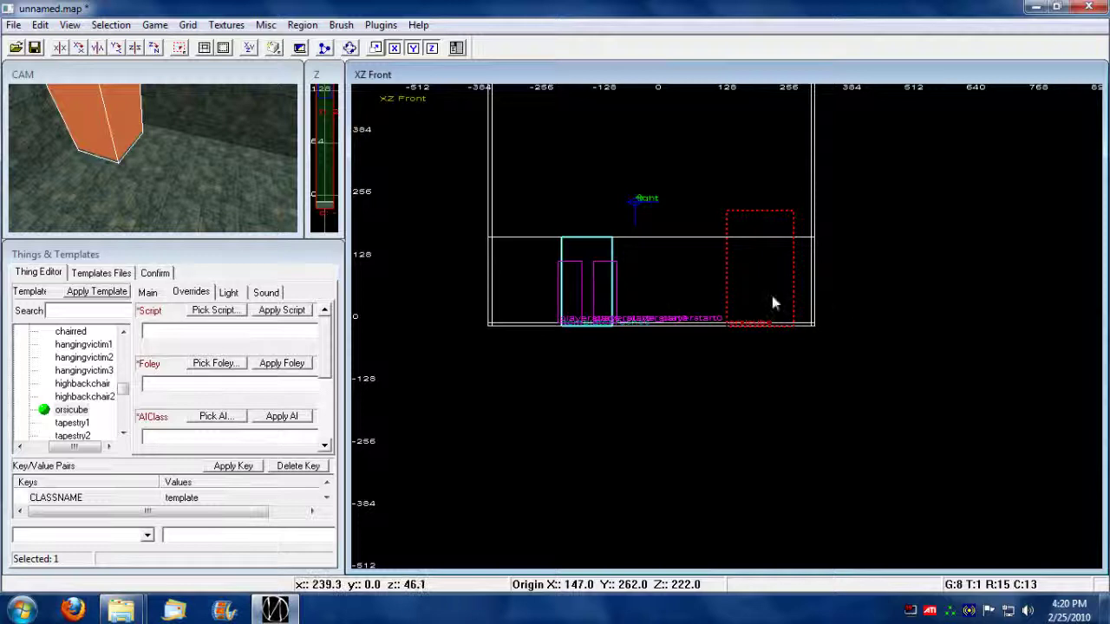
drag(772, 295, 771, 289)
key(ctrl+Tab)
key(ctrl+Tab)
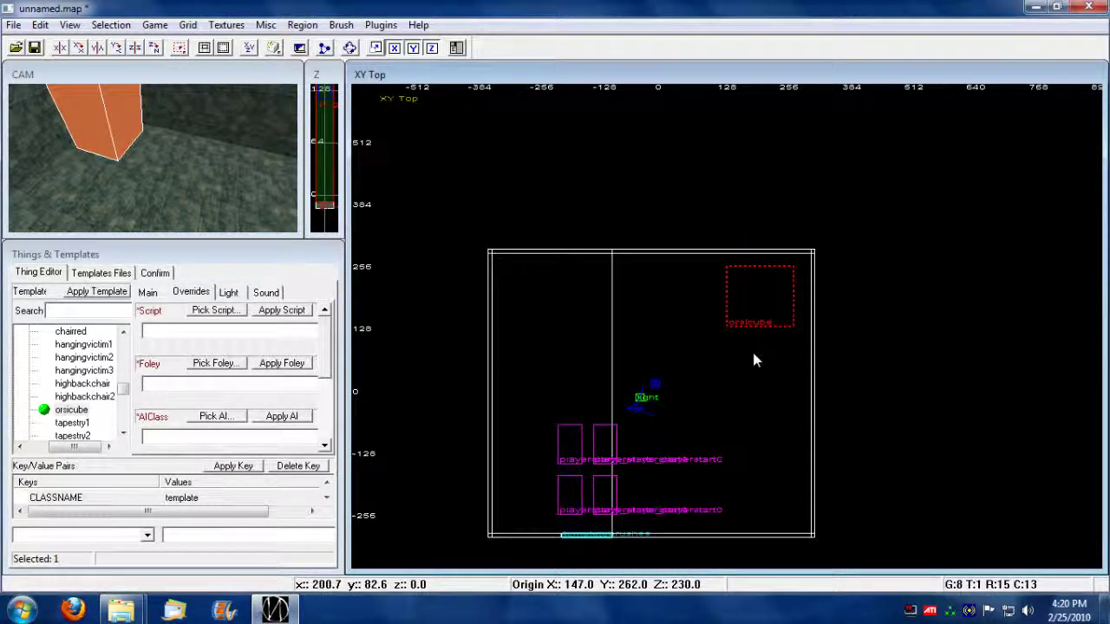
key(Escape)
Insert the tapestry1 template and move it against the room's wall opposite the door, at about X -88, Y 264
drag(124, 393, 126, 402)
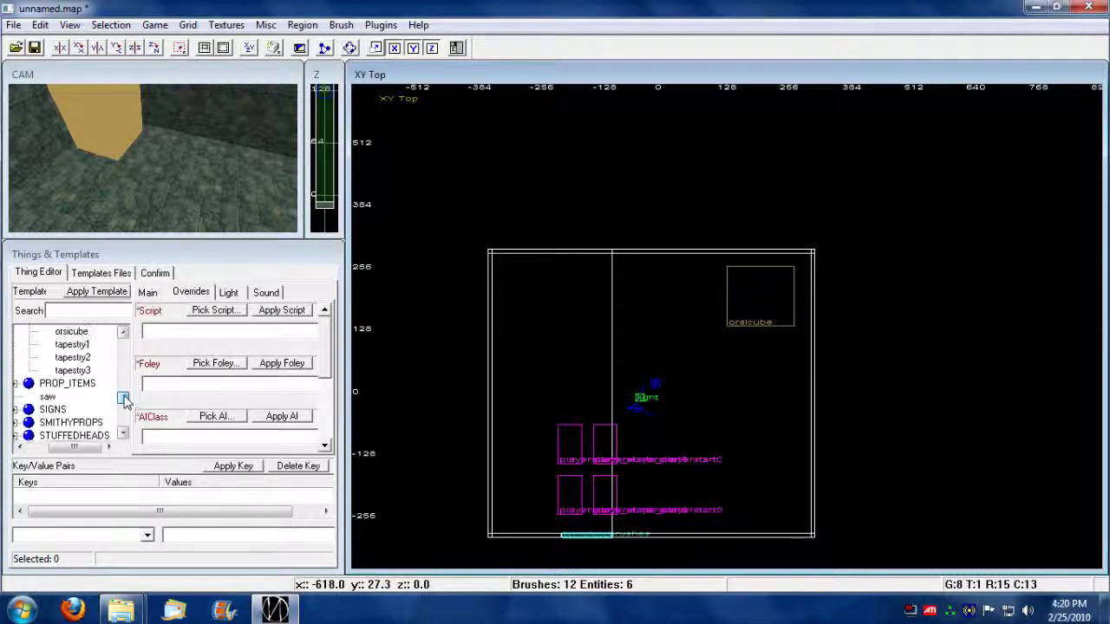
double_click(79, 348)
drag(703, 330, 612, 264)
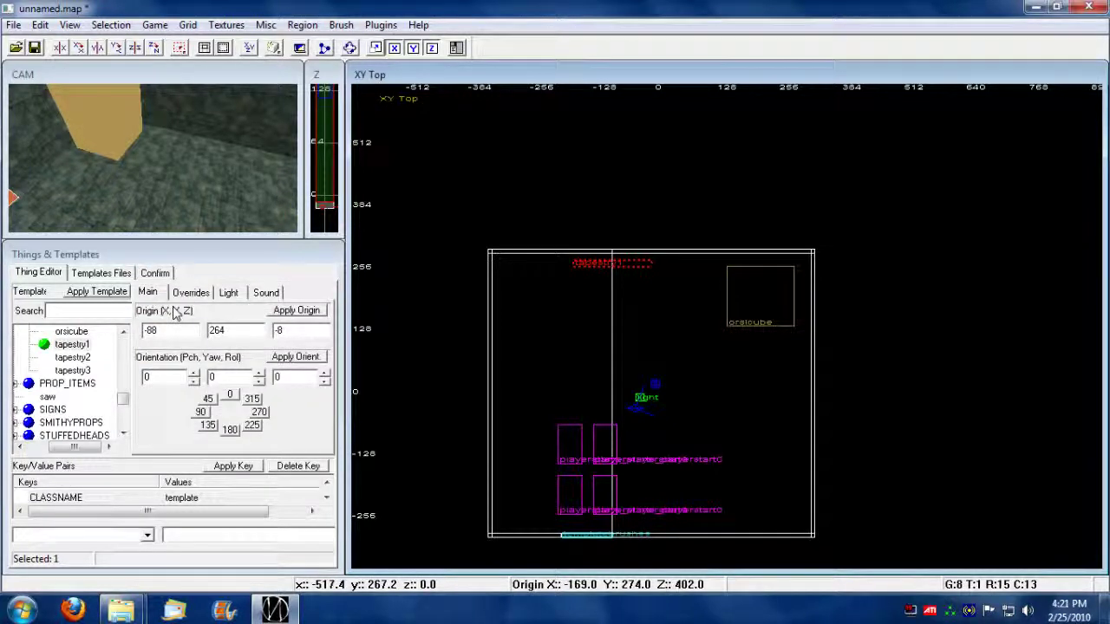
Try yaw orientations of 225 and 180 on the tapestry, then restore the yaw to 0
click(251, 426)
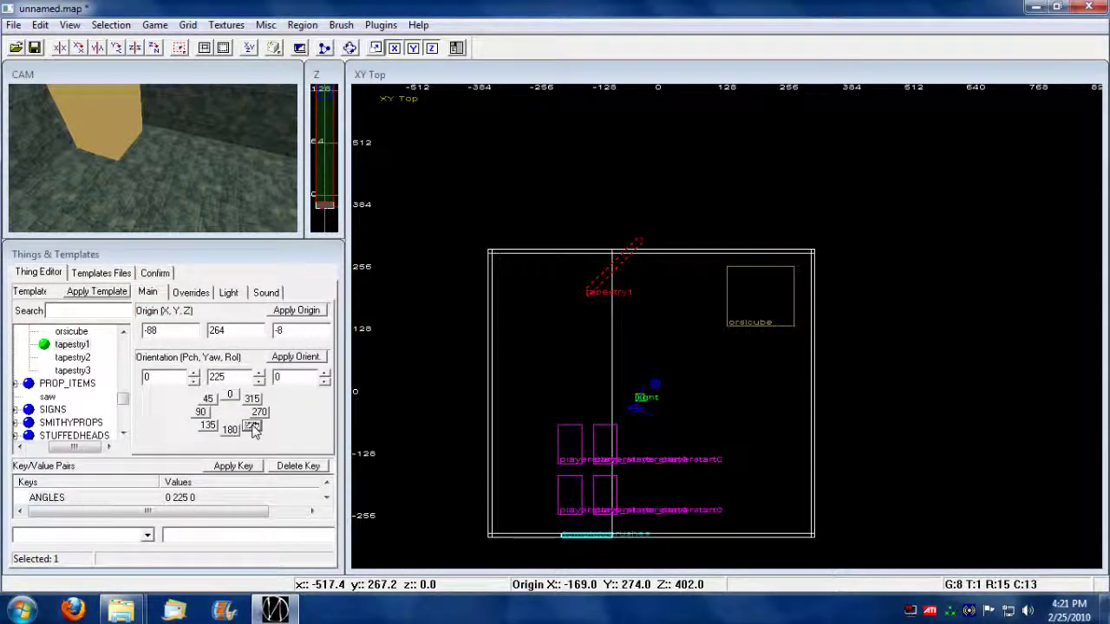
click(230, 429)
click(229, 395)
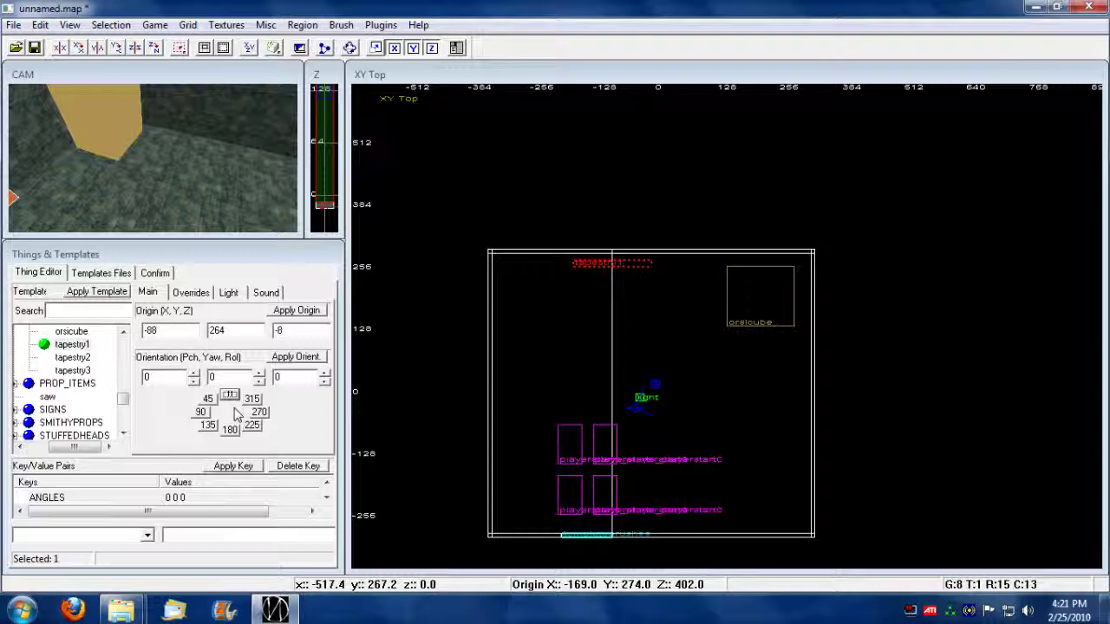
Set the tapestry's yaw to 180 and move it flush against the wall at X -128, Y 288
click(230, 429)
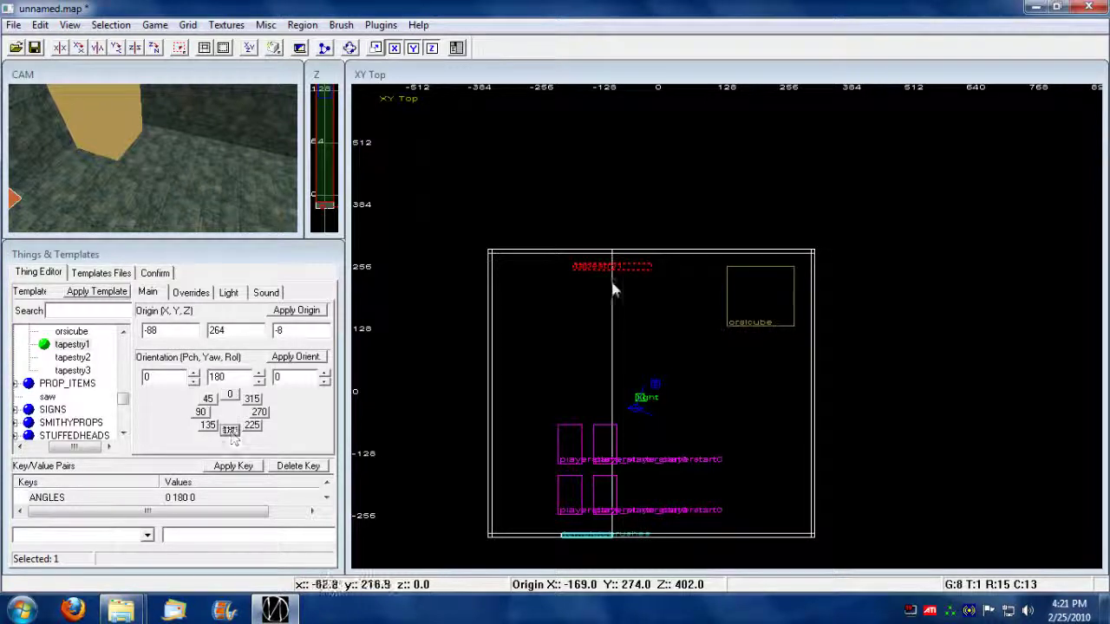
drag(610, 272, 588, 255)
click(109, 190)
key(Left)
key(Left)
key(Left)
key(Left)
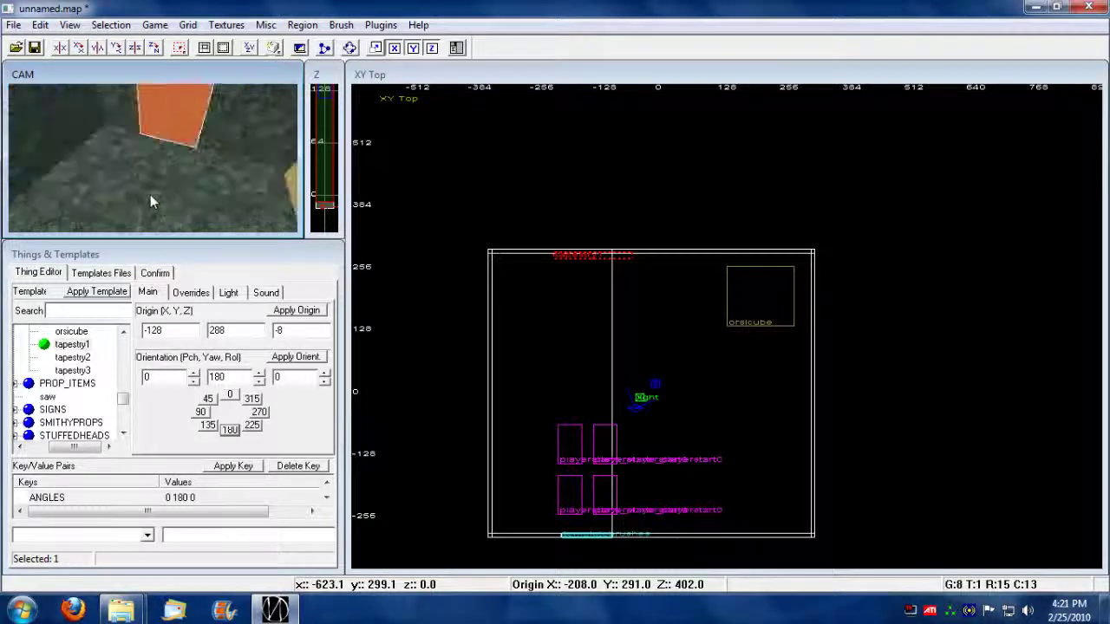
Duplicate the tapestry about 230 units along X on the same wall and deselect it
key(a)
key(a)
key(a)
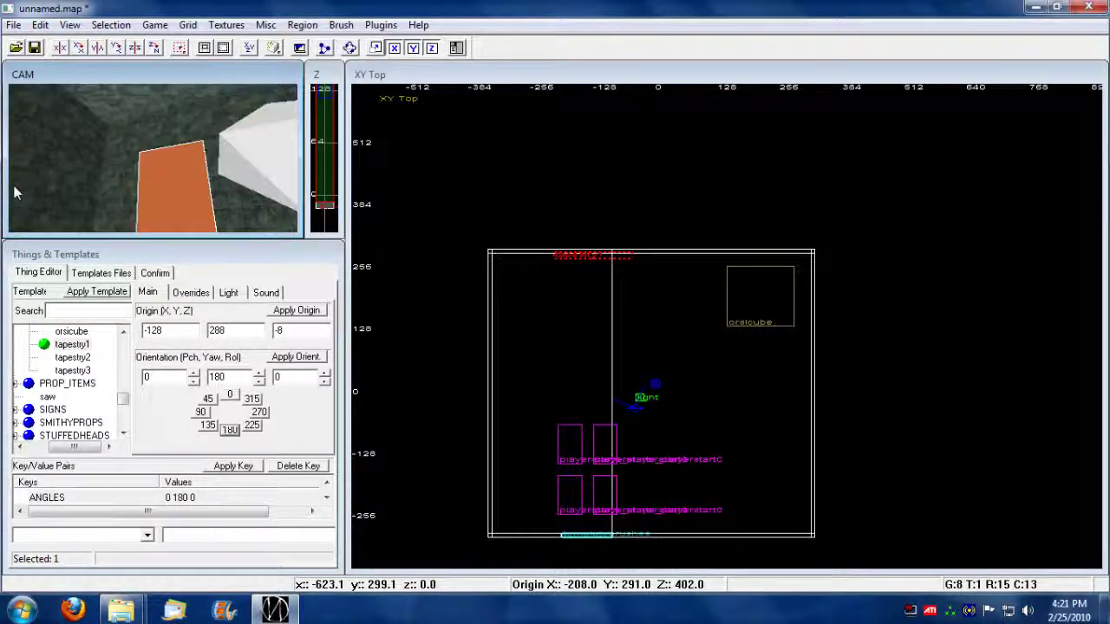
key(z)
key(z)
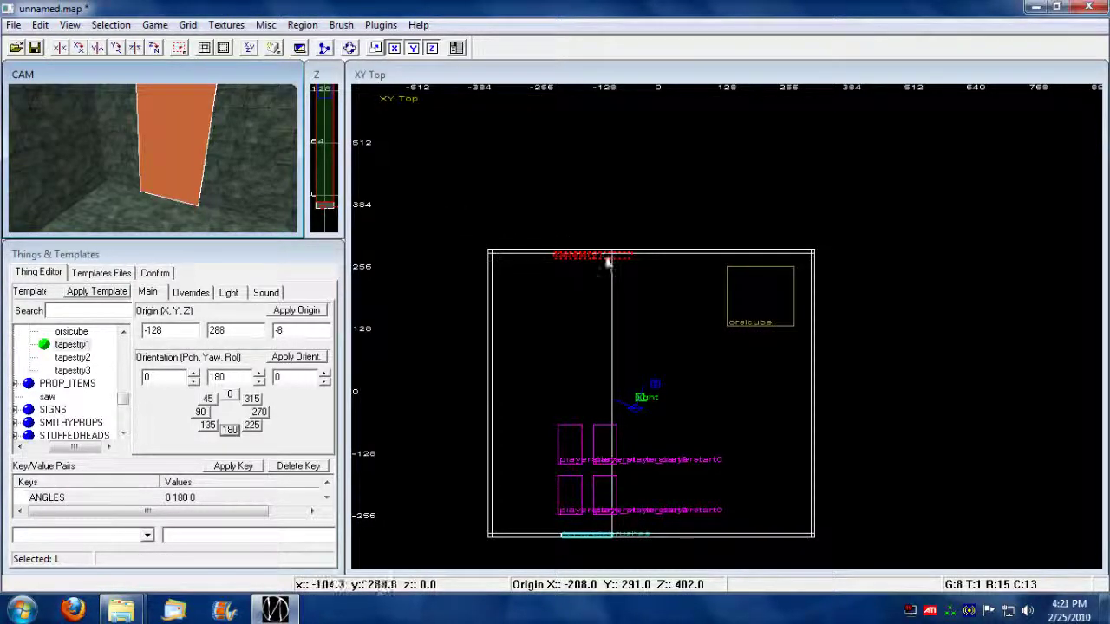
drag(607, 261, 716, 258)
key(Escape)
Shift the orsicube about 24 units in +X and 16 in -Y, away from the second tapestry, and deselect it
key(Right)
key(Right)
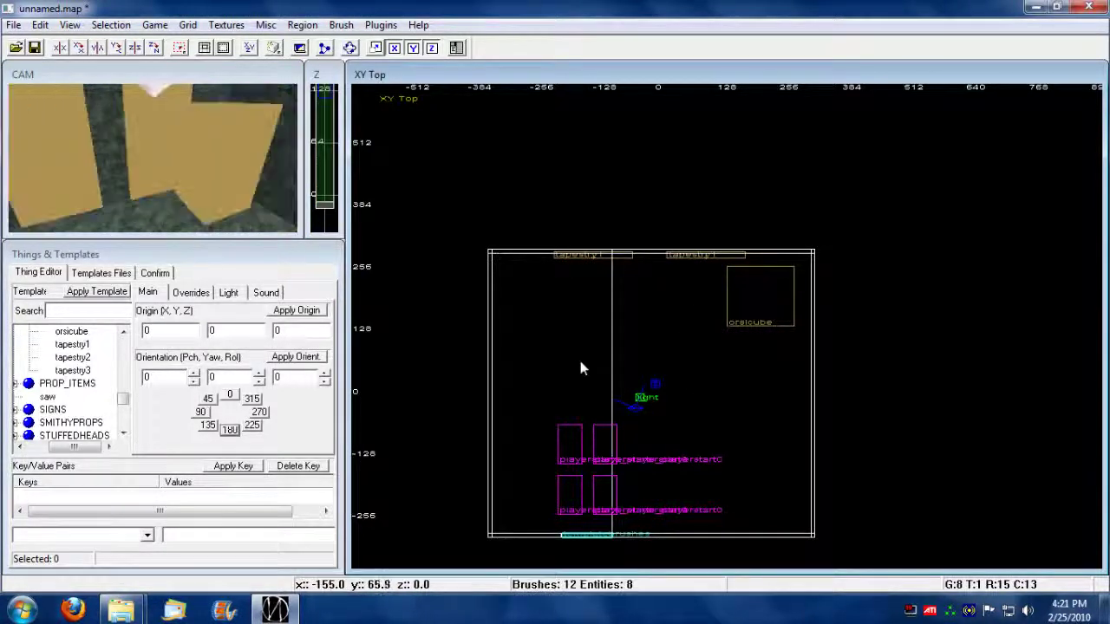
key(Down)
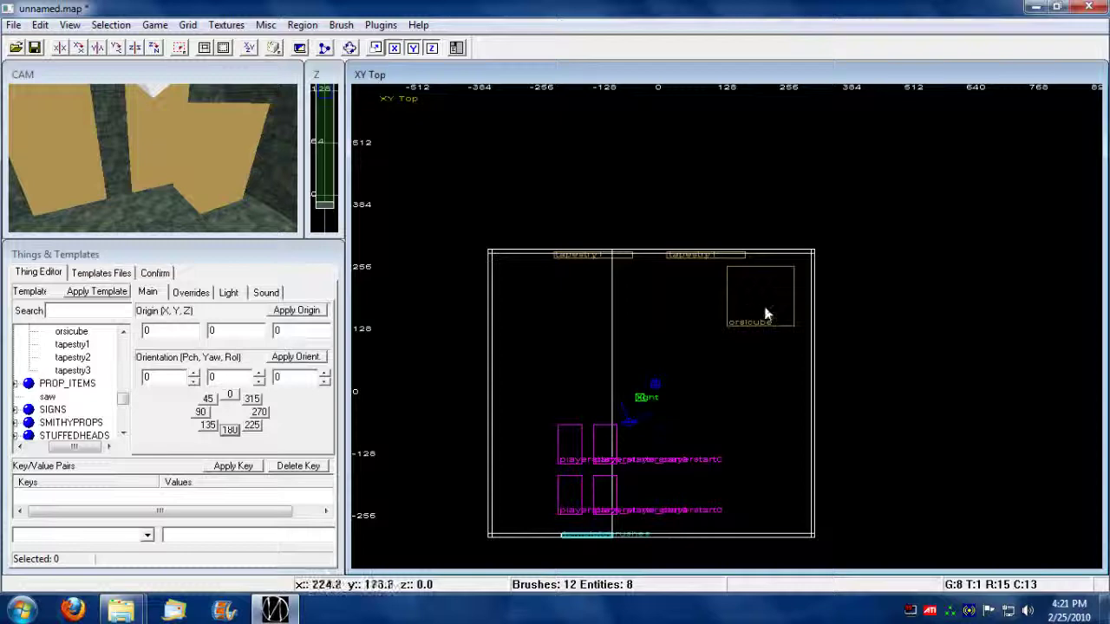
shift+click(752, 303)
drag(750, 298, 761, 299)
key(Escape)
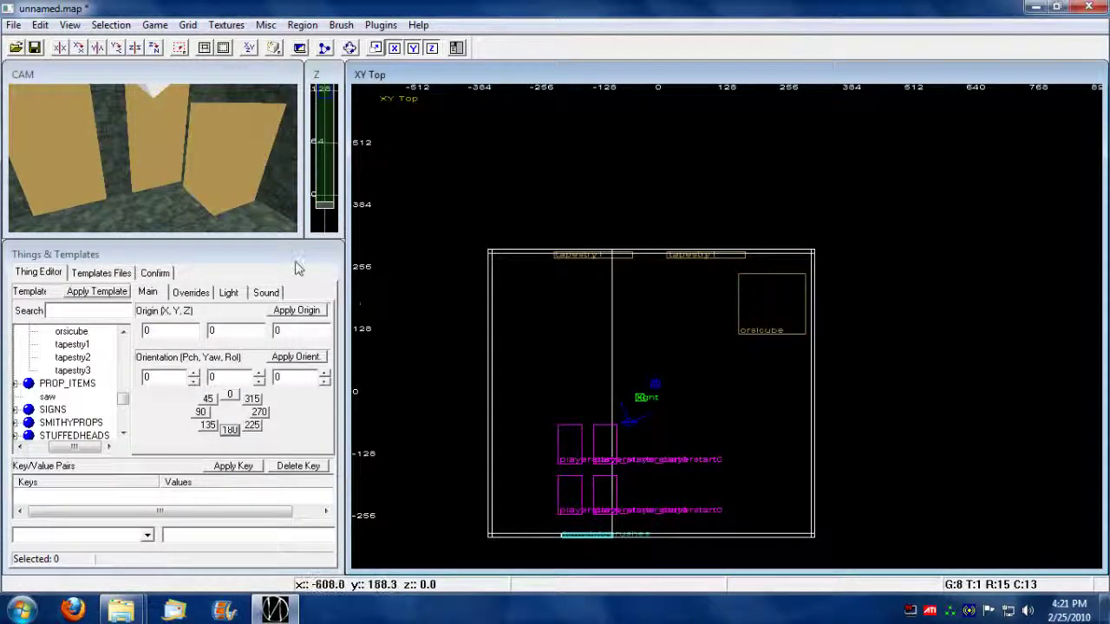